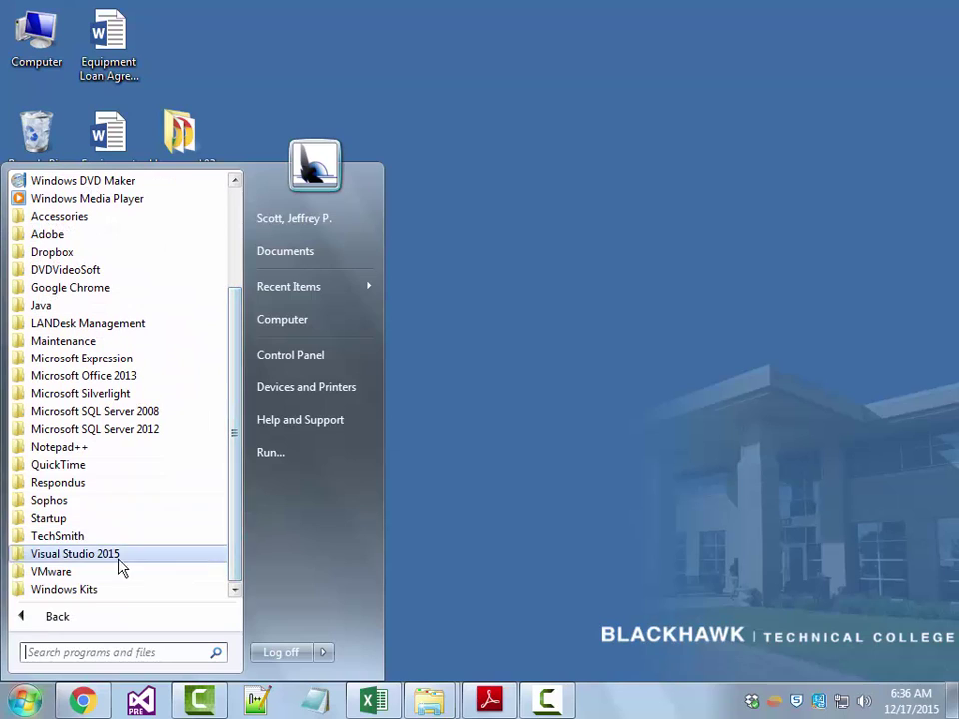
- Launch VMware Horizon Client from the VMware folder in All Programs
{"action": "left_click", "coordinate": [55, 575]}
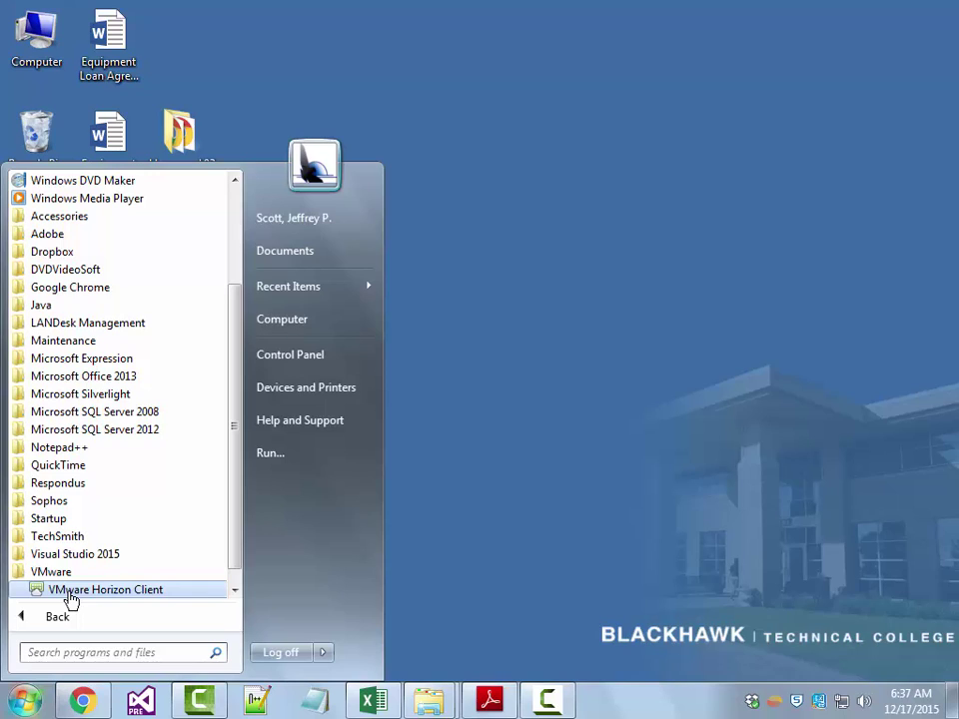
{"action": "left_click", "coordinate": [70, 591]}
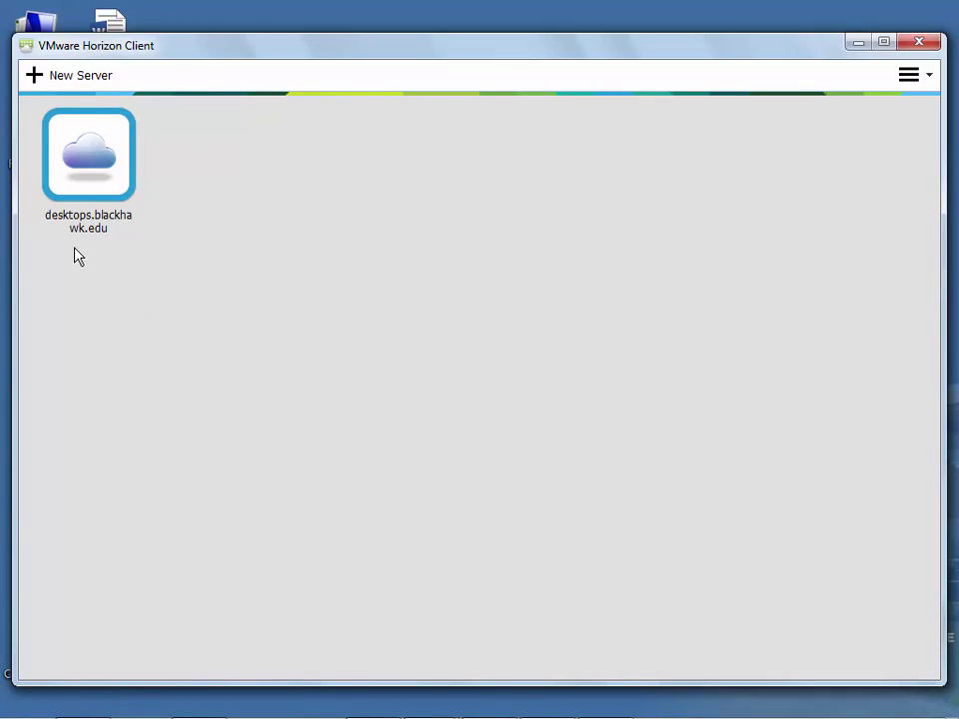
- Connect to desktops.blackhawk.edu and log in with the user name and password
{"action": "double_click", "coordinate": [79, 192]}
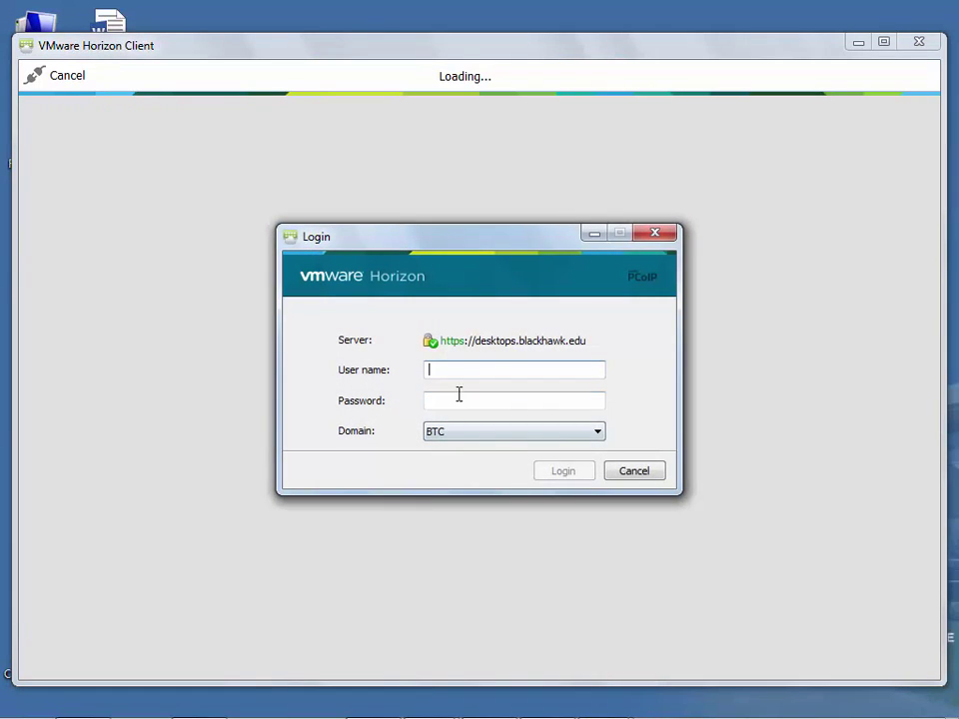
{"action": "type", "text": "jscott"}
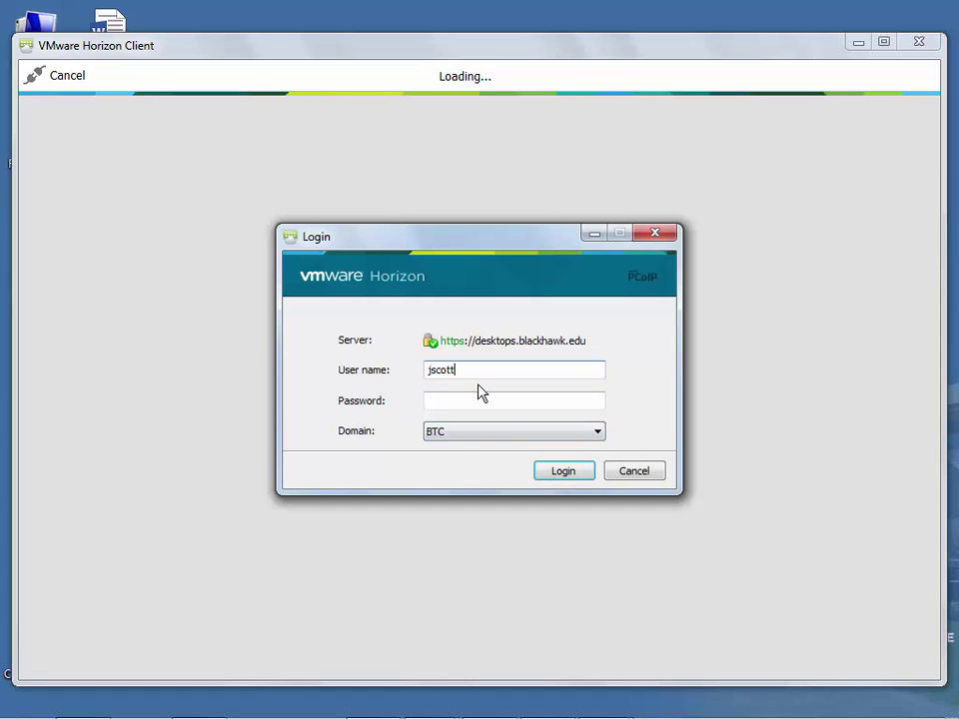
{"action": "key", "text": "Tab"}
{"action": "type", "text": "••••"}
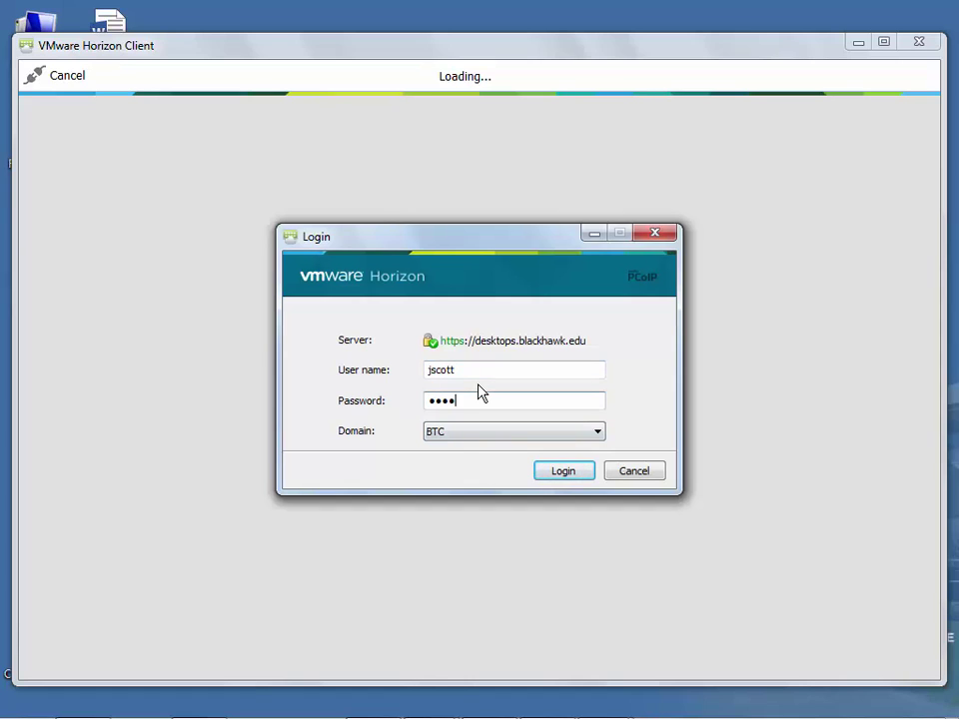
{"action": "type", "text": "••••••••••••••••••••"}
{"action": "key", "text": "Return"}
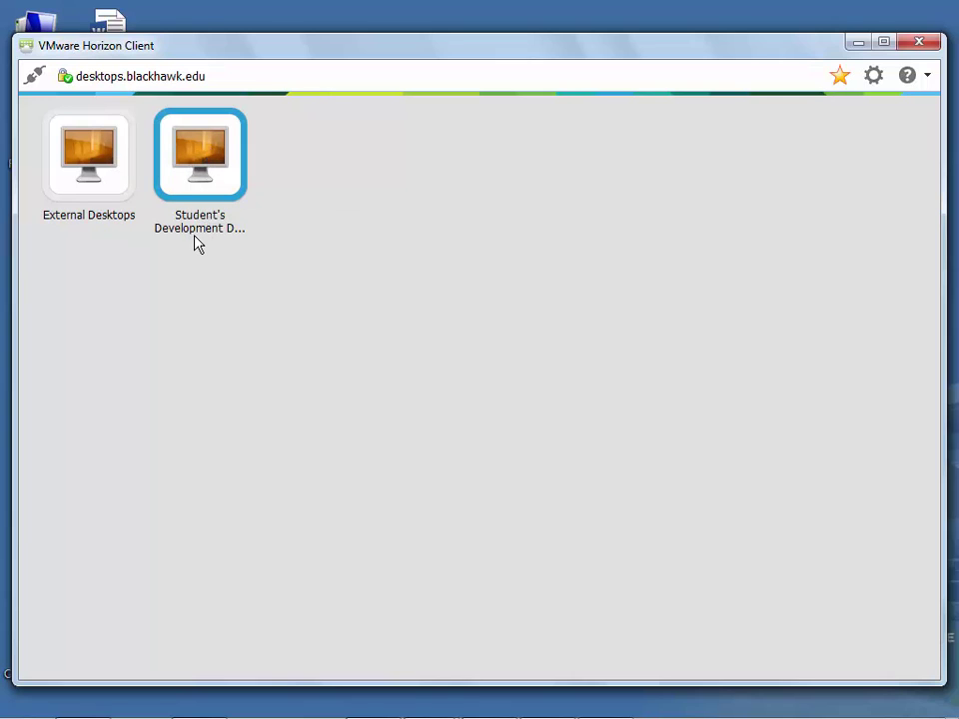
- Connect to Student's Development Desktops, minimize the client and restore the remote desktop full screen
{"action": "double_click", "coordinate": [204, 170]}
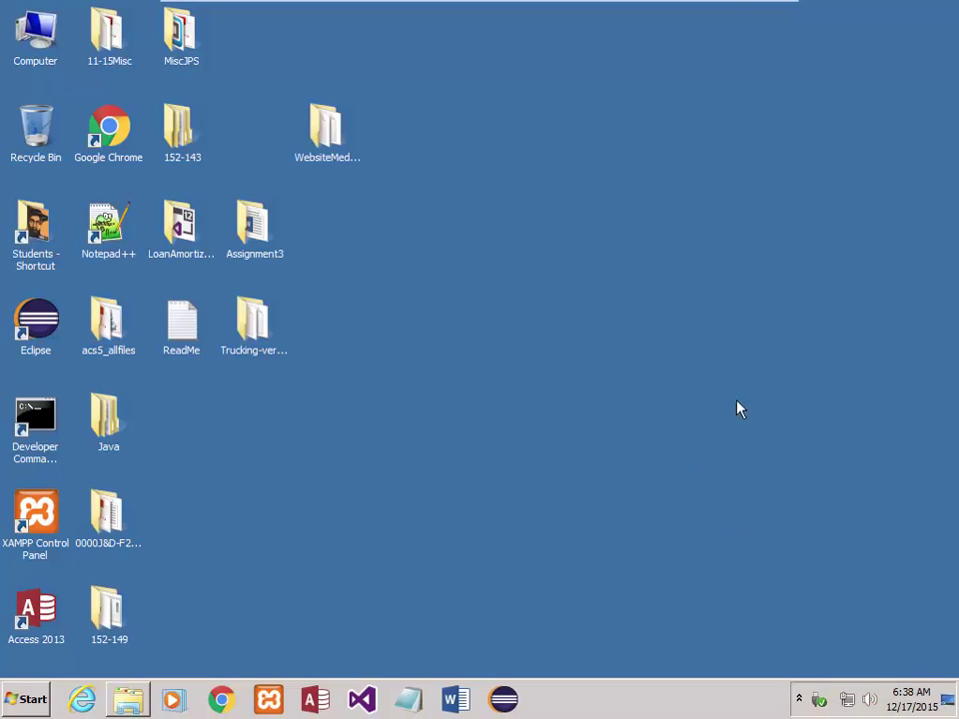
{"action": "mouse_move", "coordinate": [739, 6]}
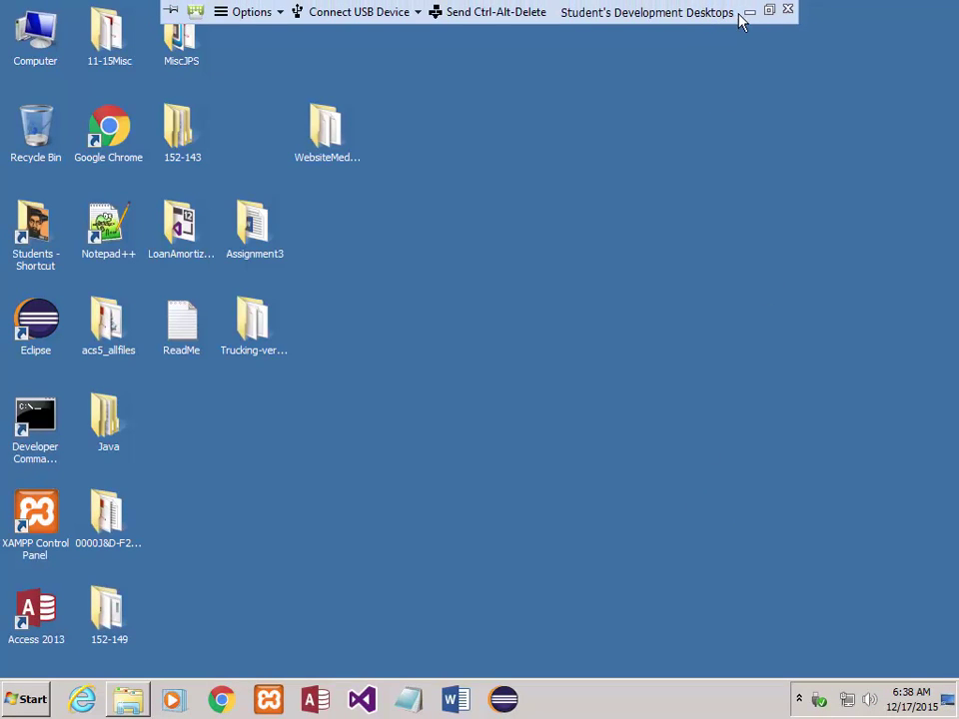
{"action": "left_click", "coordinate": [751, 13]}
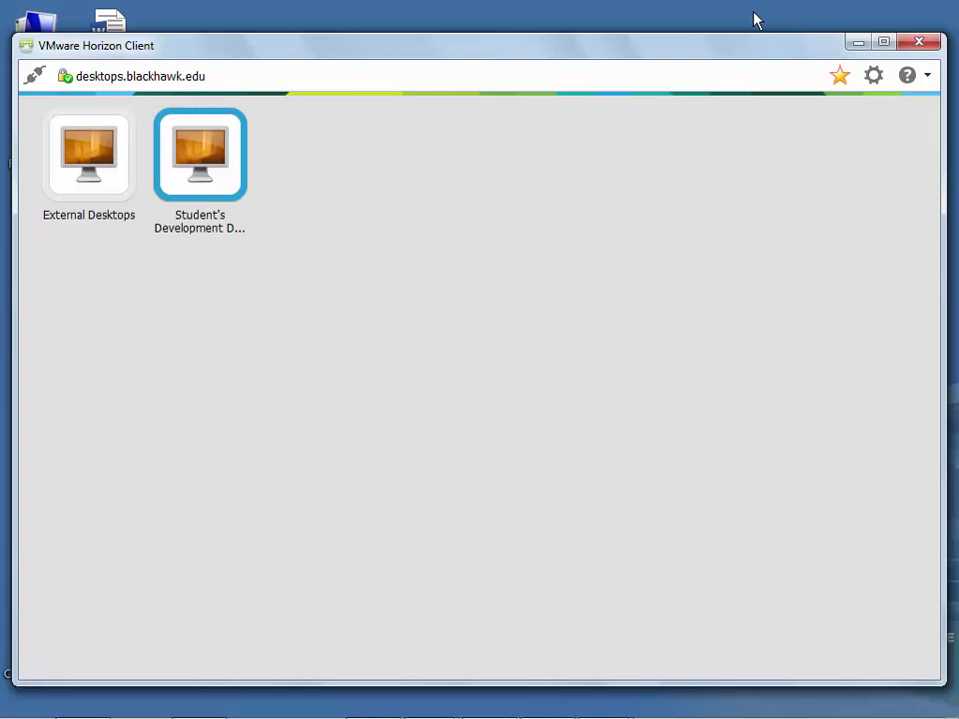
{"action": "left_click", "coordinate": [919, 42]}
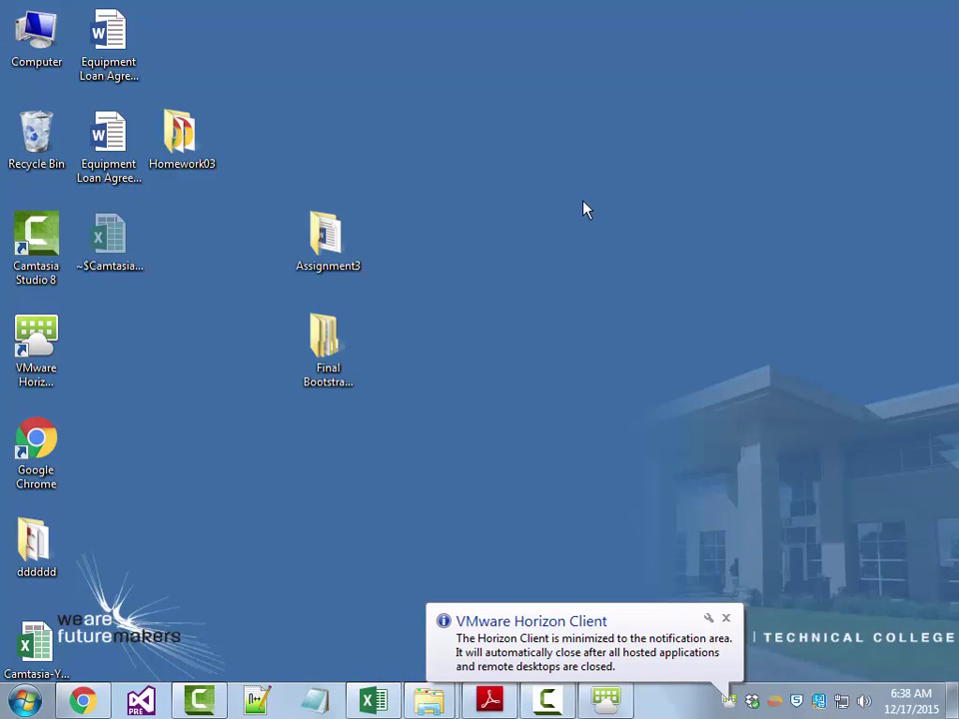
{"action": "left_click", "coordinate": [725, 617]}
{"action": "left_click", "coordinate": [605, 699]}
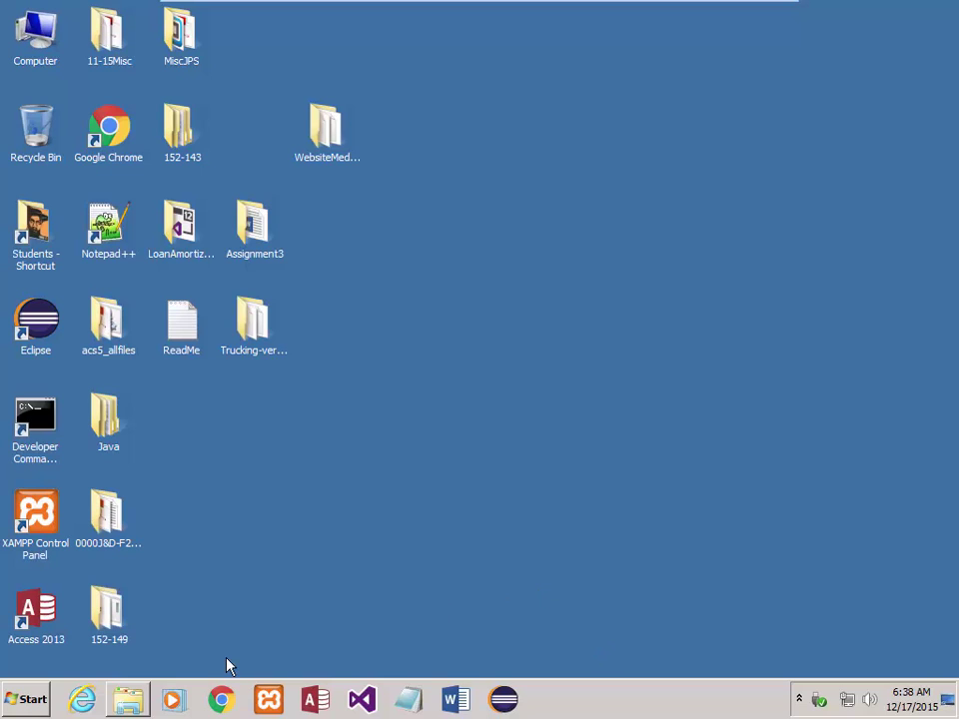
{"action": "left_click", "coordinate": [20, 701]}
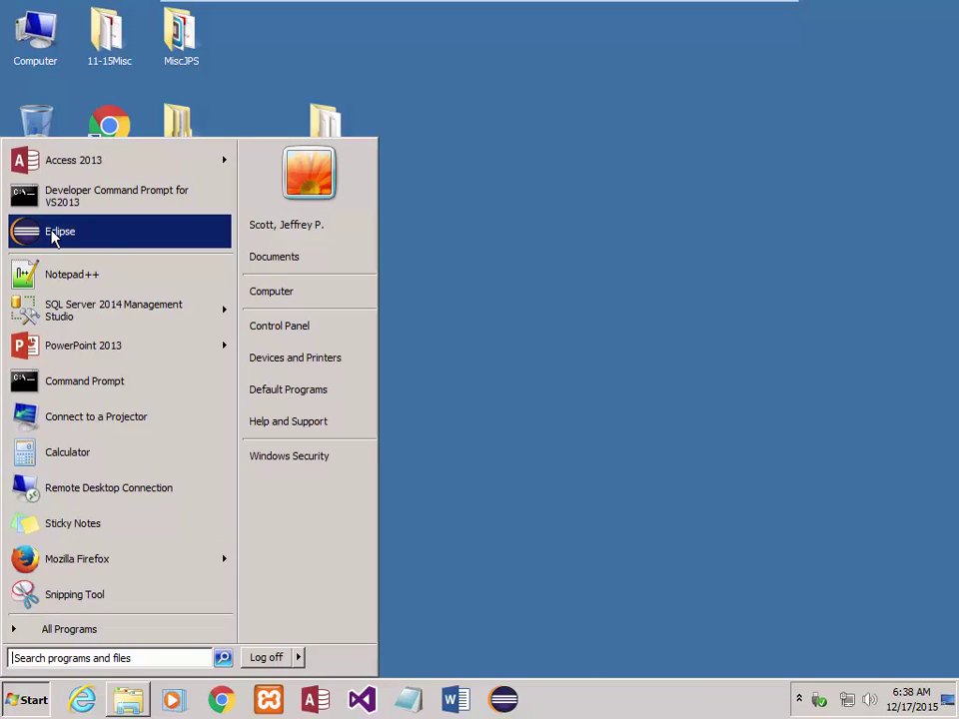
{"action": "right_click", "coordinate": [51, 237]}
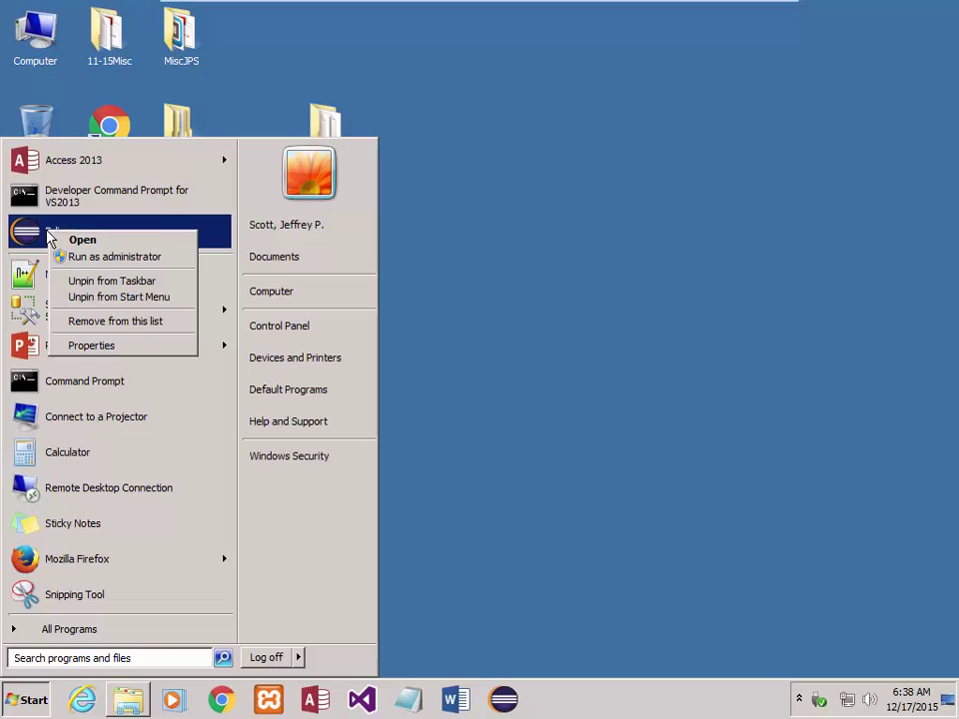
{"action": "left_click", "coordinate": [496, 324]}
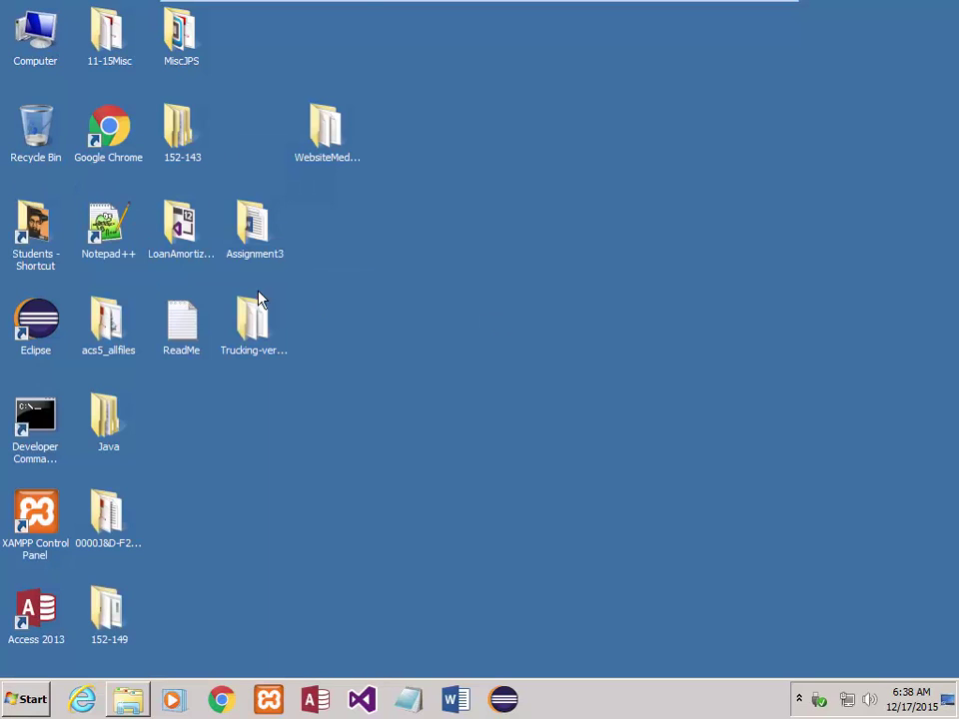
{"action": "left_click", "coordinate": [27, 700]}
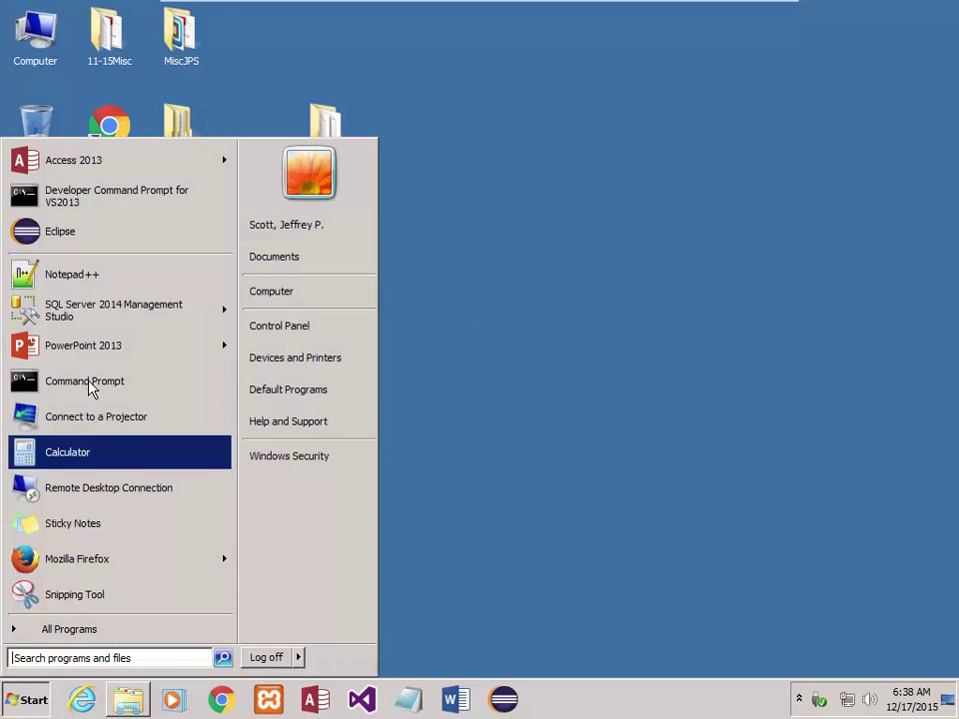
{"action": "left_click", "coordinate": [50, 239]}
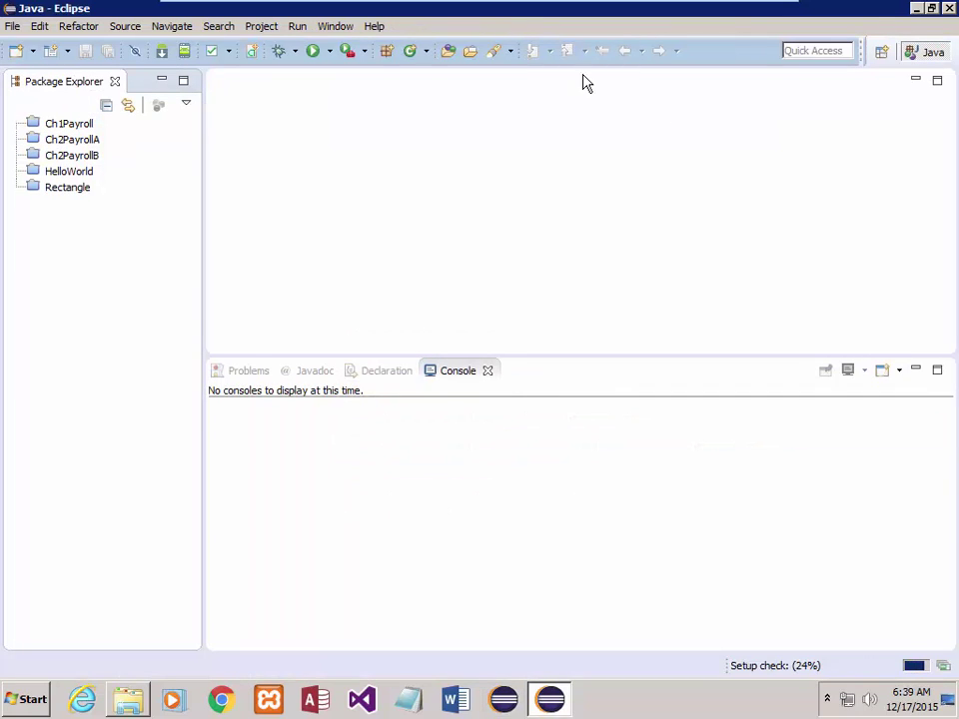
{"action": "left_click", "coordinate": [948, 8]}
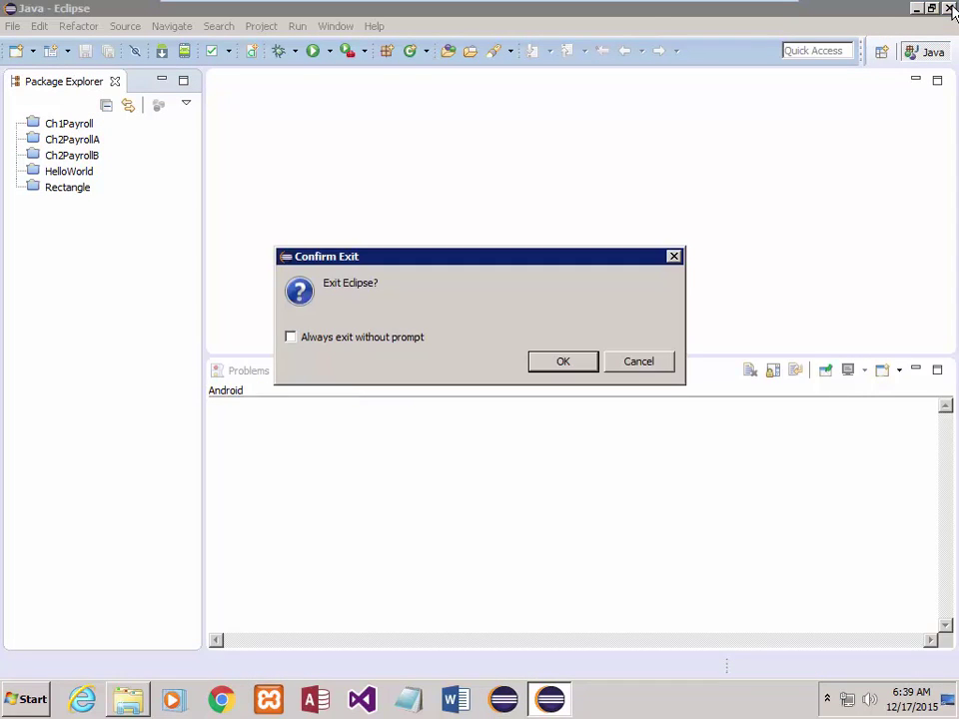
{"action": "left_click", "coordinate": [589, 340]}
{"action": "left_click", "coordinate": [942, 186]}
{"action": "left_click", "coordinate": [638, 364]}
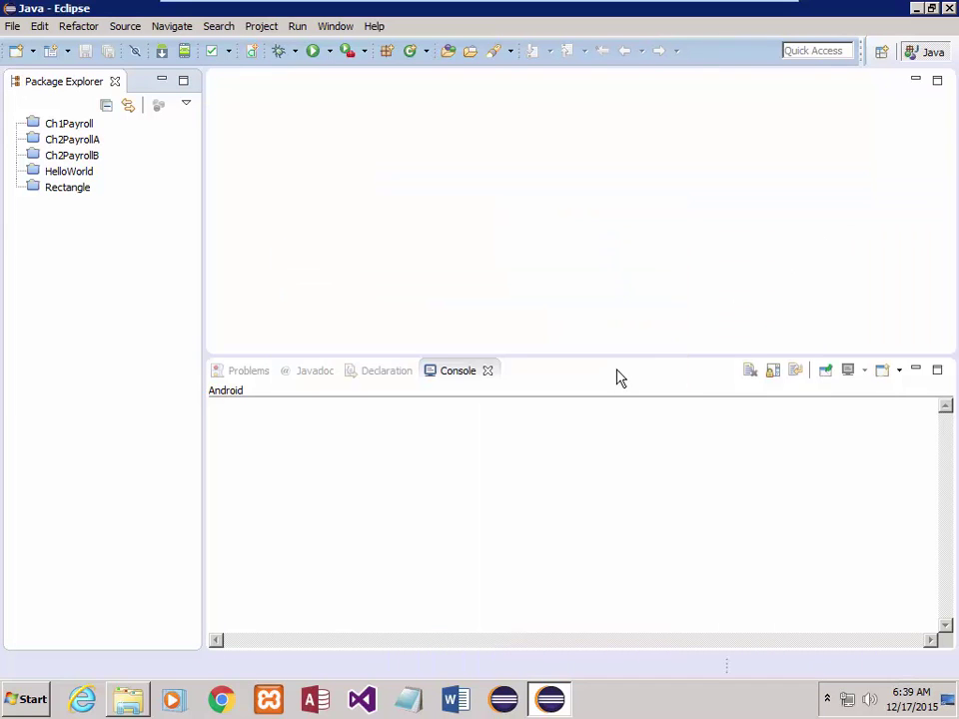
{"action": "left_click", "coordinate": [948, 8]}
{"action": "left_click", "coordinate": [557, 369]}
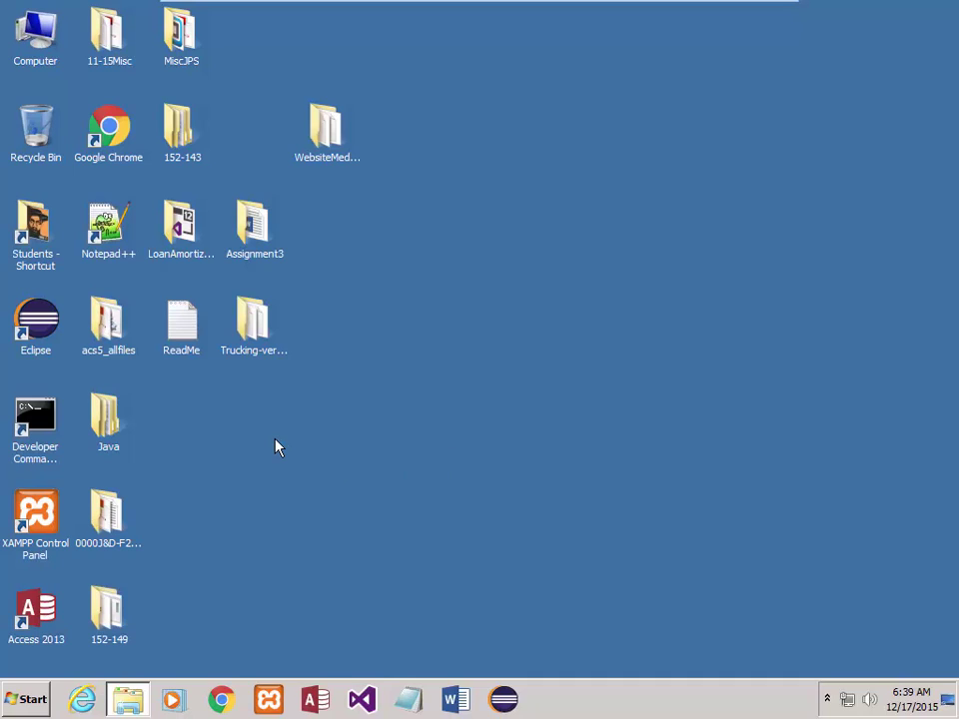
- Rename the 152-143 folder to Temp
{"action": "left_click", "coordinate": [182, 160]}
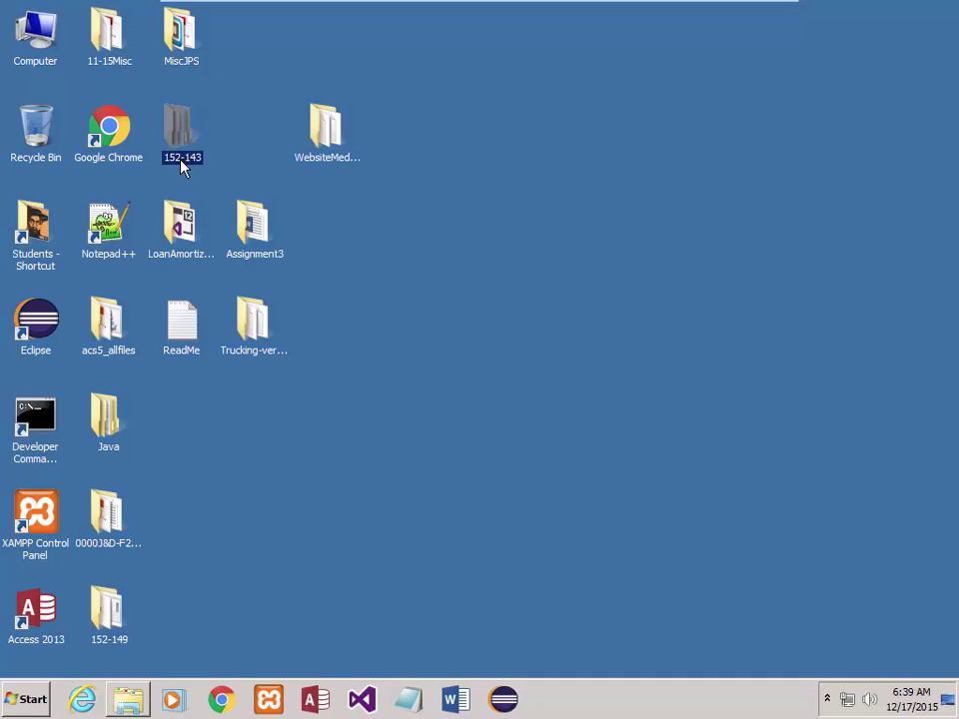
{"action": "left_click", "coordinate": [201, 160]}
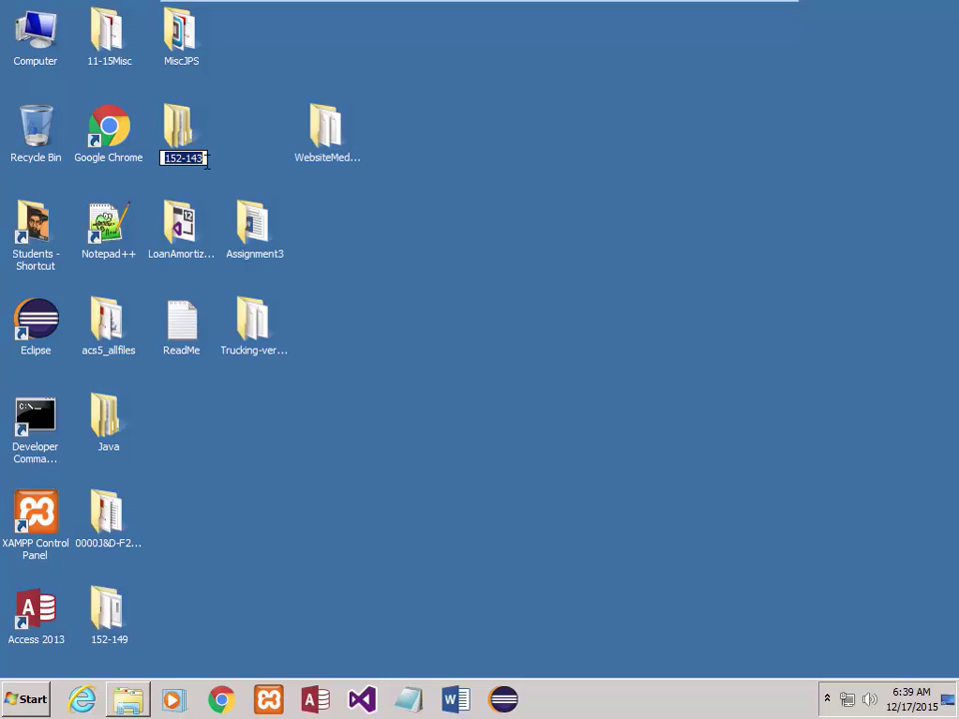
{"action": "type", "text": "Temp"}
{"action": "key", "text": "Return"}
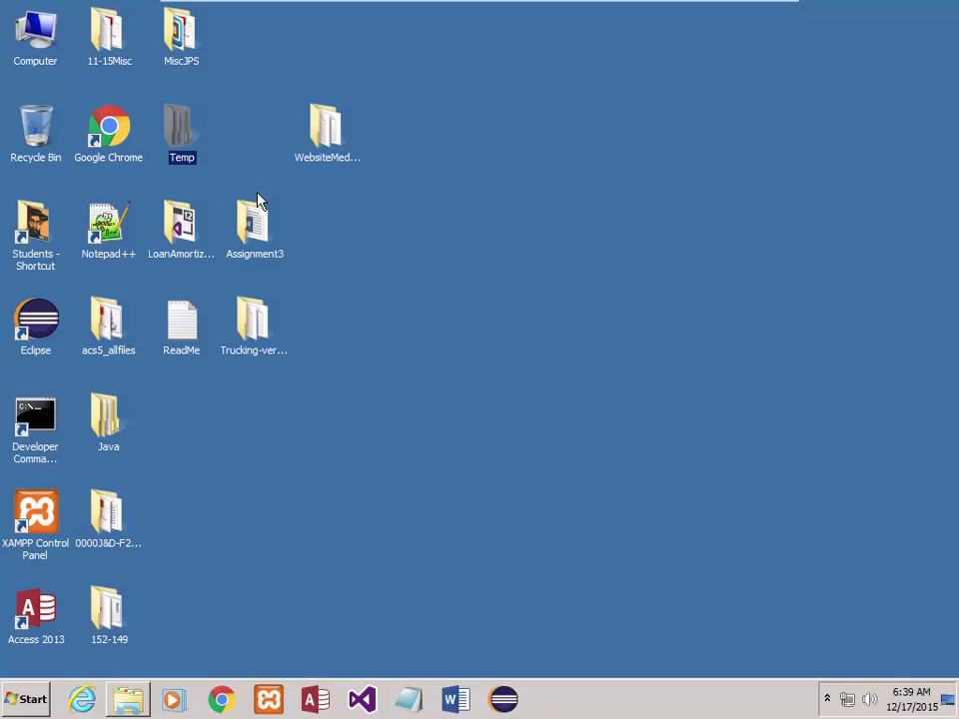
- Create a new desktop folder named Misc and drag 11-15Misc into it
{"action": "right_click", "coordinate": [363, 268]}
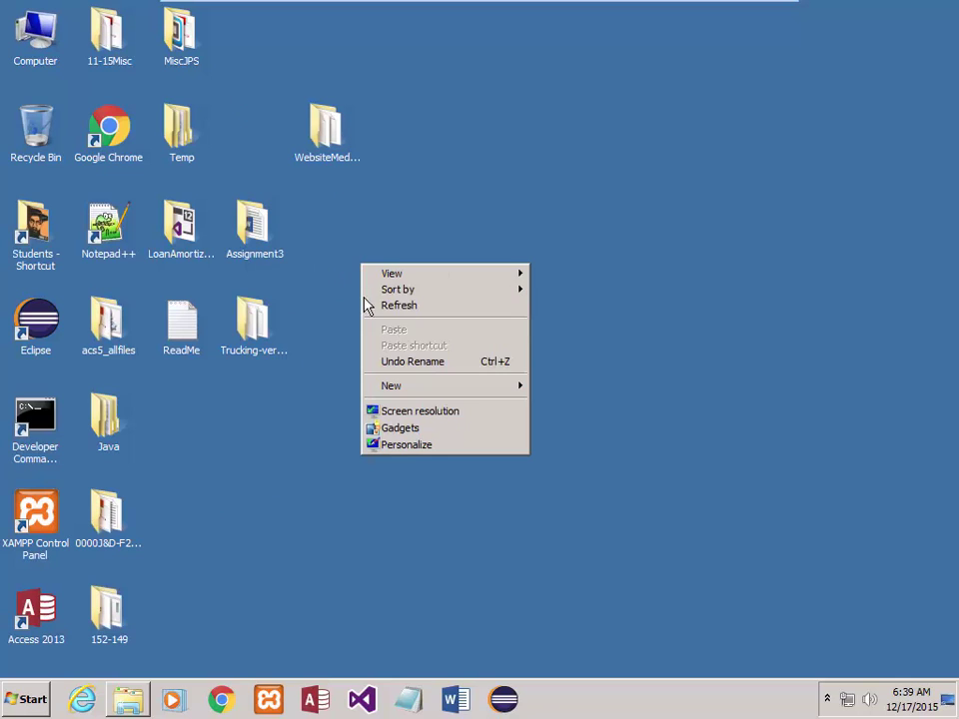
{"action": "mouse_move", "coordinate": [512, 394]}
{"action": "left_click", "coordinate": [540, 385]}
{"action": "type", "text": "Misc"}
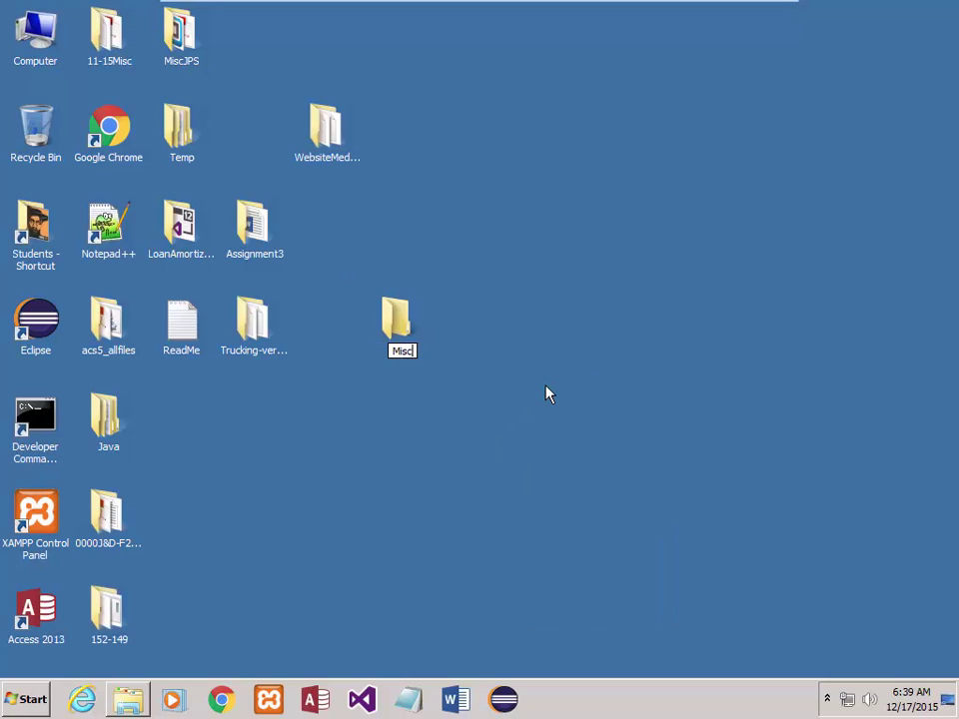
{"action": "key", "text": "Return"}
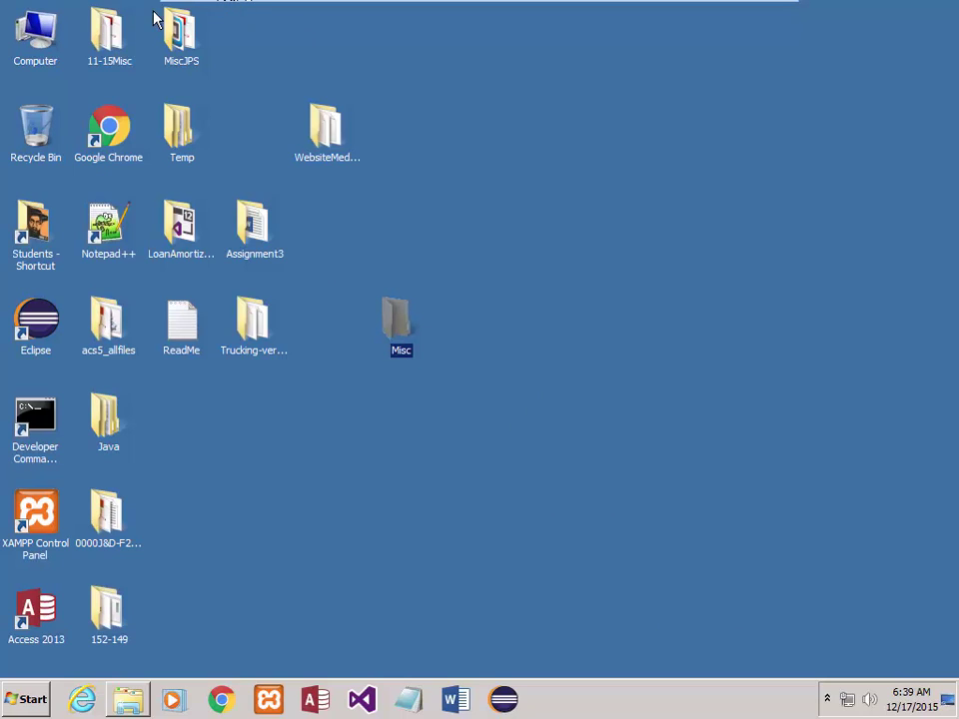
{"action": "left_click", "coordinate": [108, 32]}
{"action": "left_click_drag", "start_coordinate": [283, 292], "coordinate": [391, 325]}
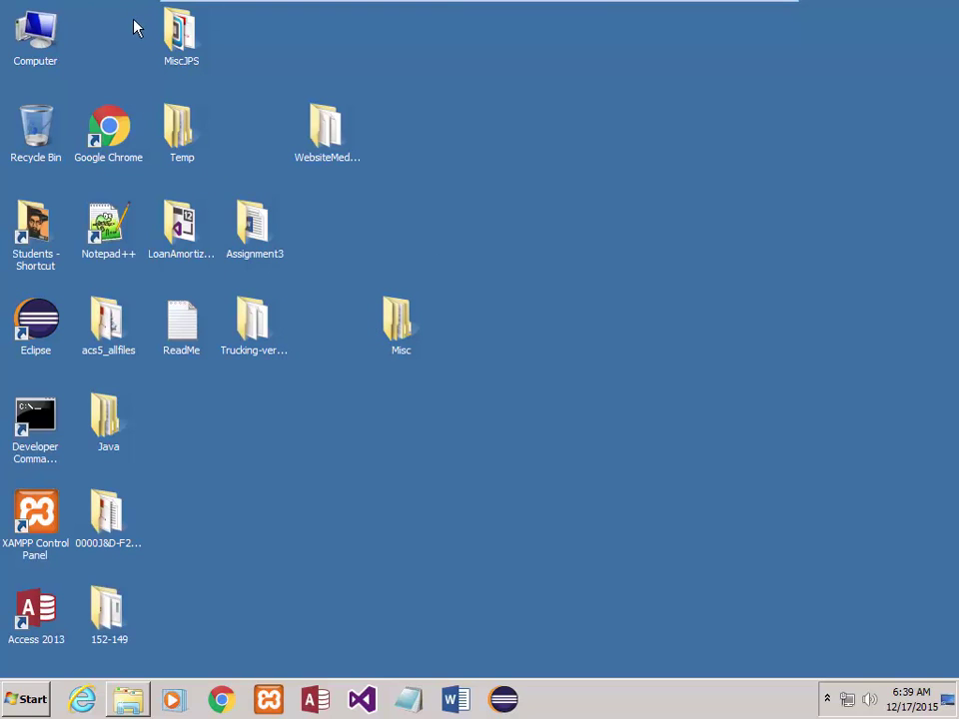
- Open the Misc folder and move 11-15Misc back out onto the desktop
{"action": "double_click", "coordinate": [399, 329]}
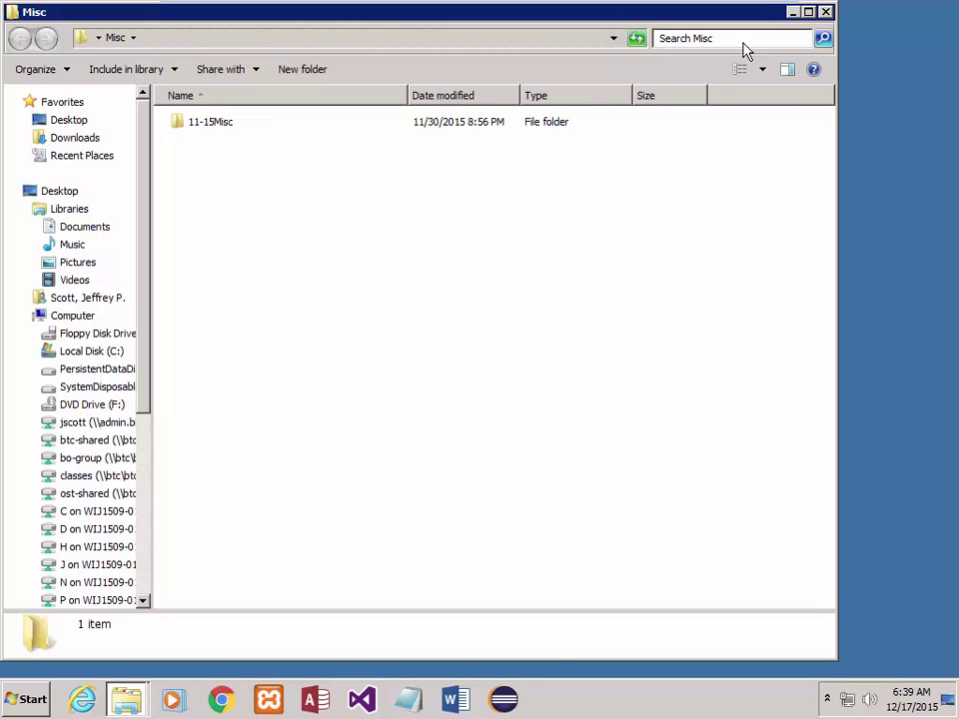
{"action": "left_click", "coordinate": [825, 12]}
{"action": "double_click", "coordinate": [395, 325]}
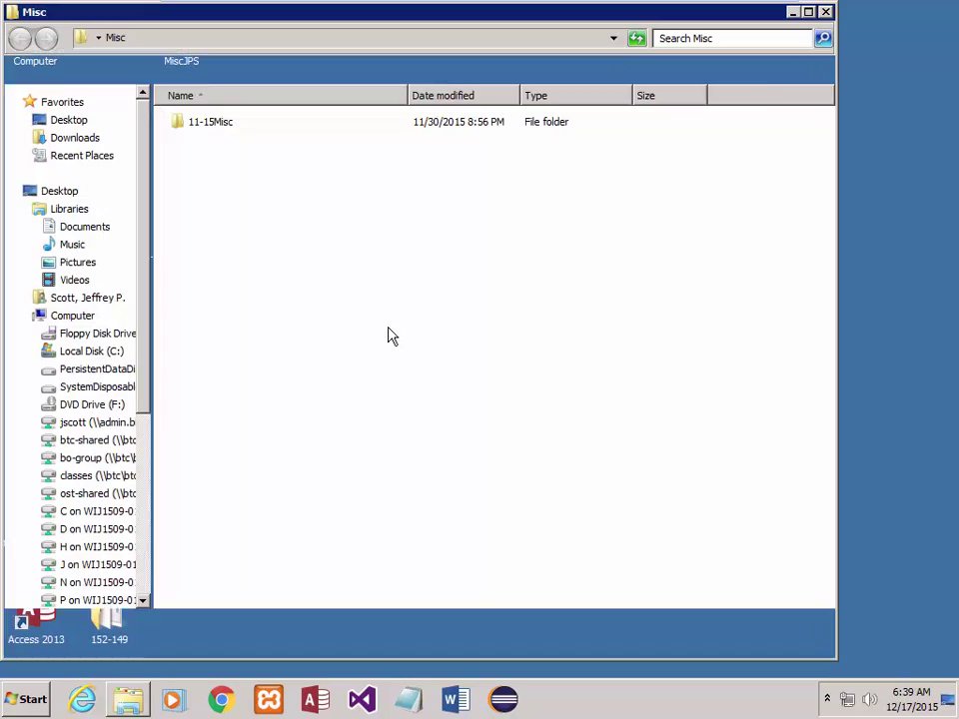
{"action": "left_click_drag", "start_coordinate": [235, 6], "coordinate": [566, 272]}
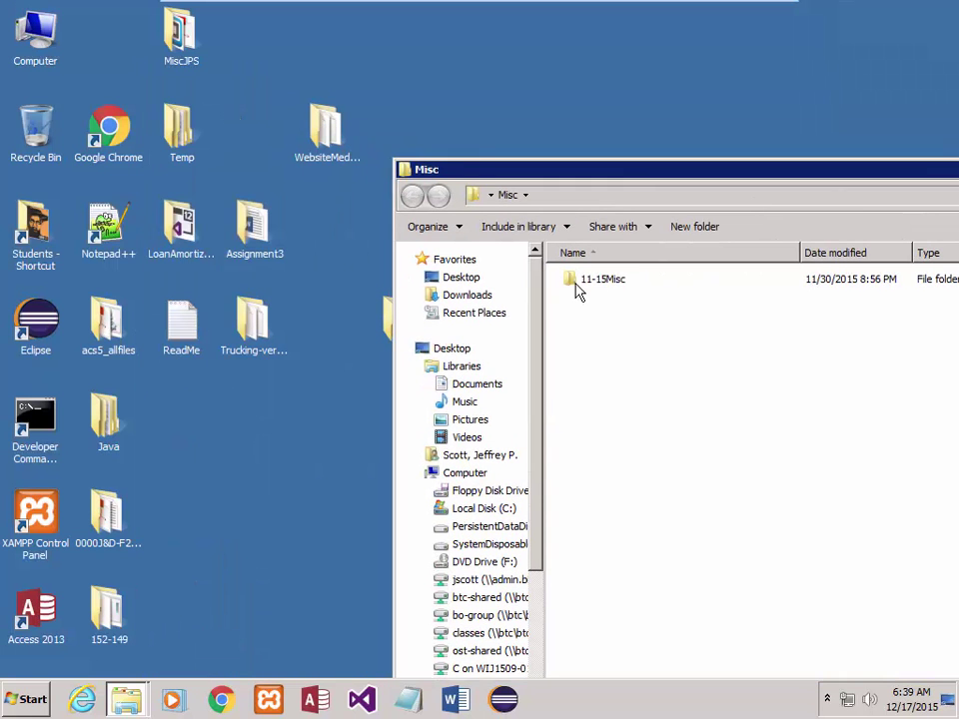
{"action": "left_click", "coordinate": [567, 276]}
{"action": "left_click_drag", "start_coordinate": [125, 55], "coordinate": [109, 35]}
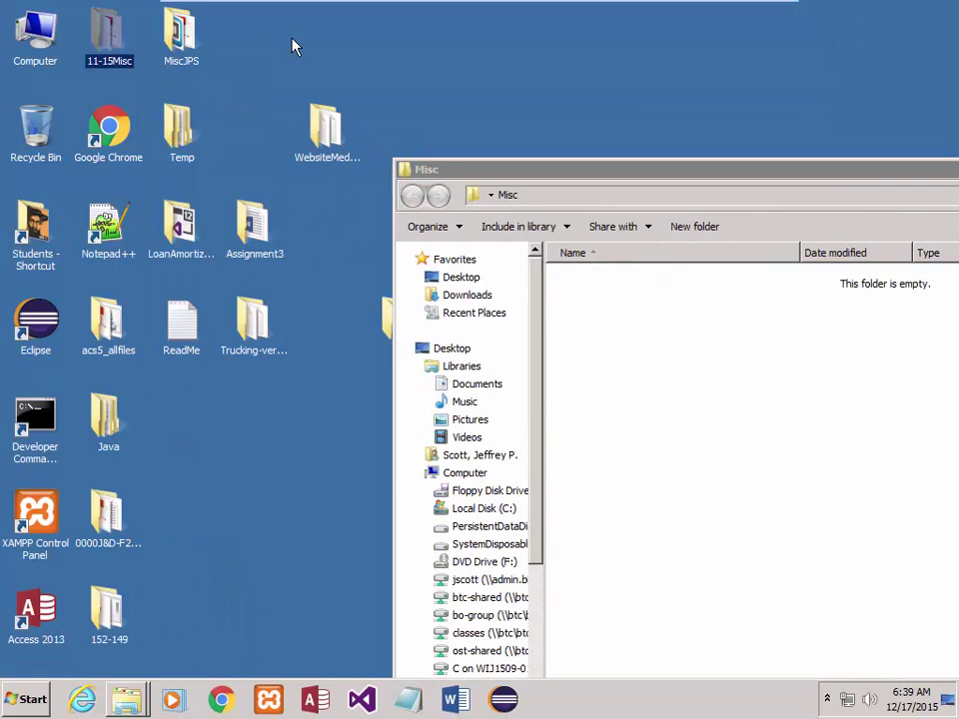
- Move the six desktop project items into Misc, then close it and place it below MiscJPS
{"action": "left_click_drag", "start_coordinate": [149, 91], "coordinate": [369, 380]}
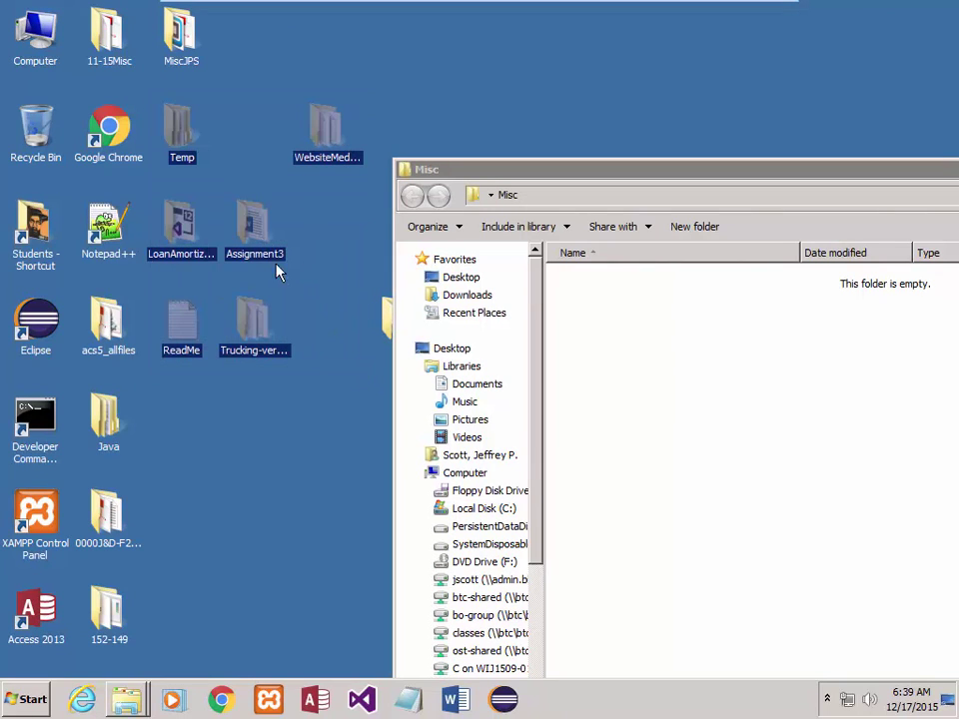
{"action": "left_click_drag", "start_coordinate": [280, 271], "coordinate": [627, 399]}
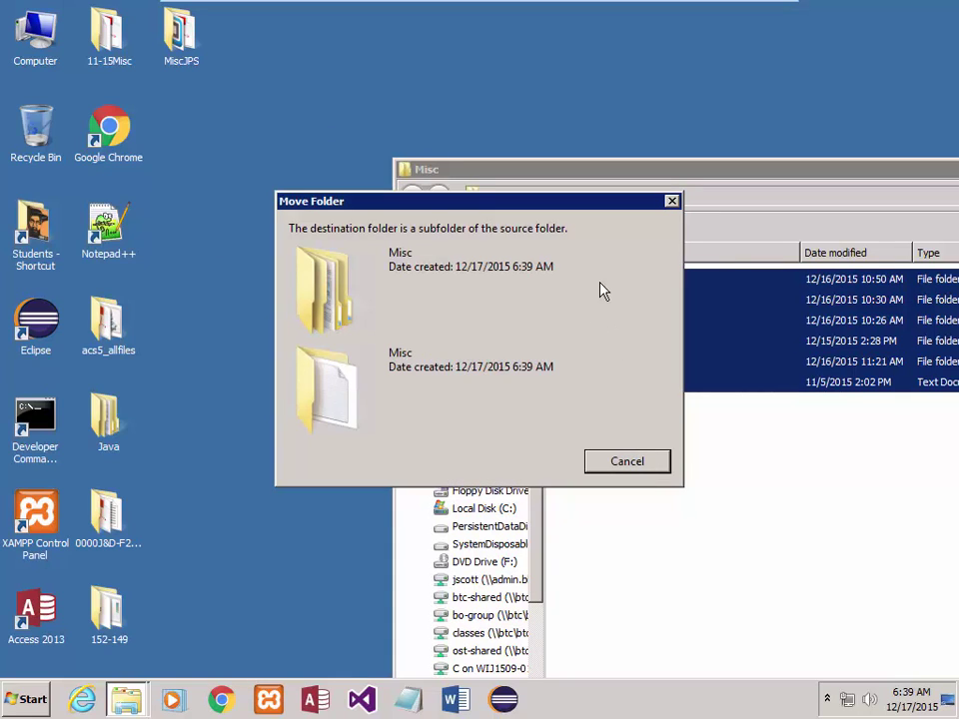
{"action": "left_click", "coordinate": [636, 460]}
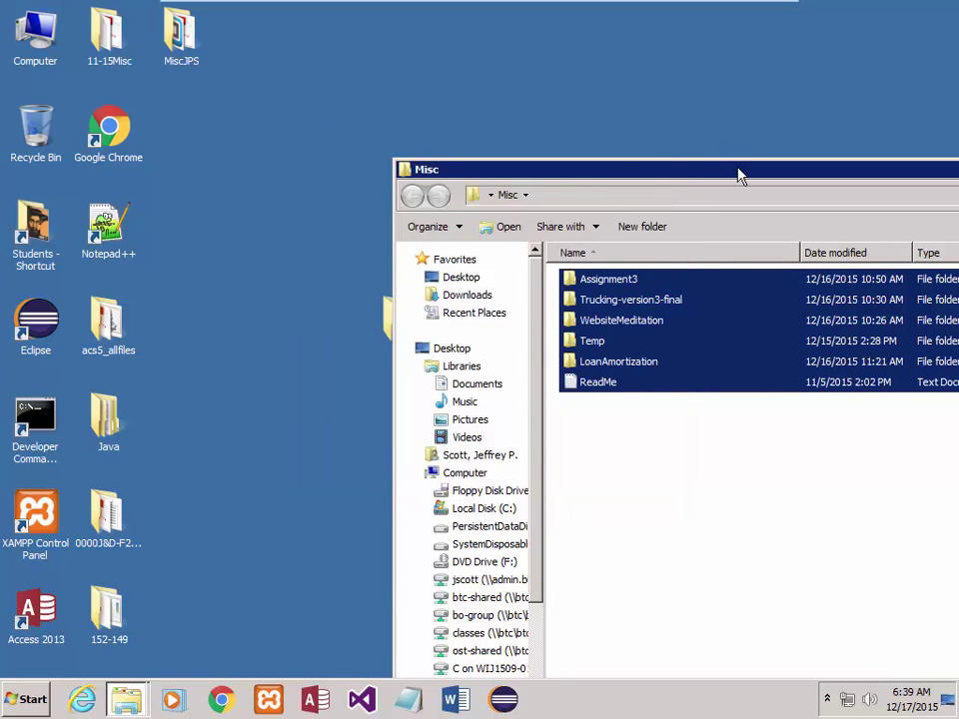
{"action": "left_click_drag", "start_coordinate": [739, 175], "coordinate": [355, 157]}
{"action": "left_click", "coordinate": [903, 157]}
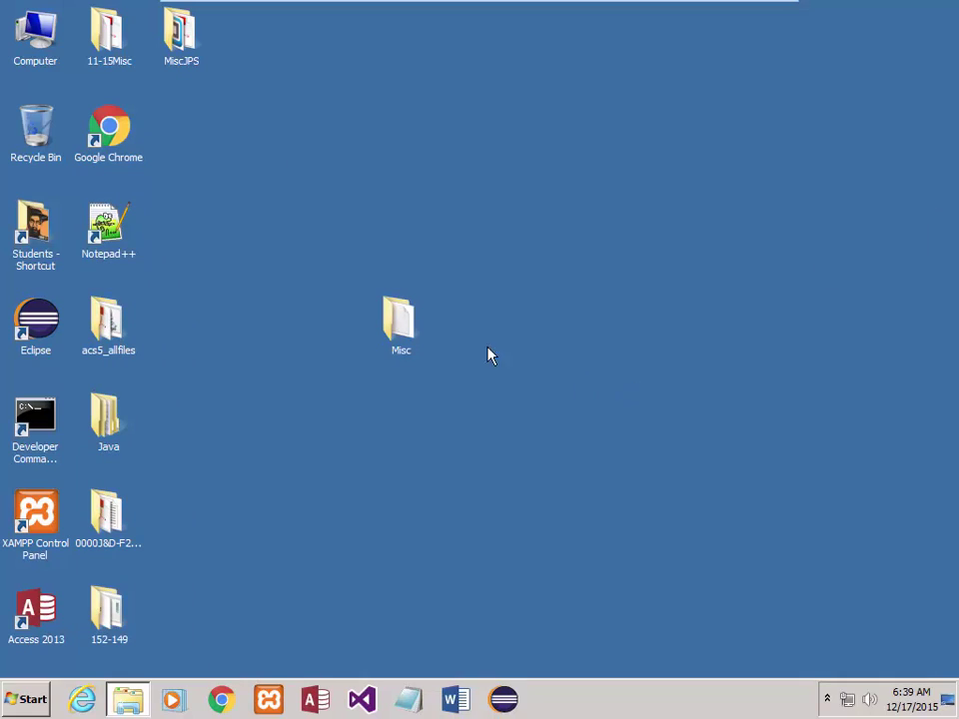
{"action": "left_click_drag", "start_coordinate": [399, 319], "coordinate": [181, 130]}
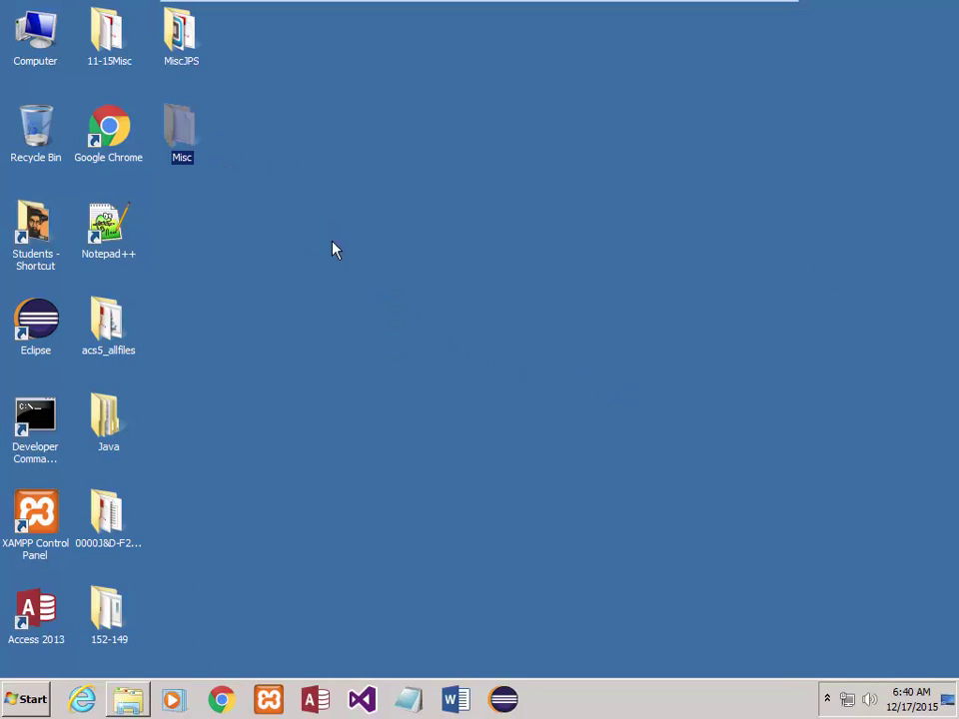
- Create an empty desktop folder named 152-143 next to Notepad++ and check it
{"action": "left_click", "coordinate": [313, 272]}
{"action": "right_click", "coordinate": [316, 271]}
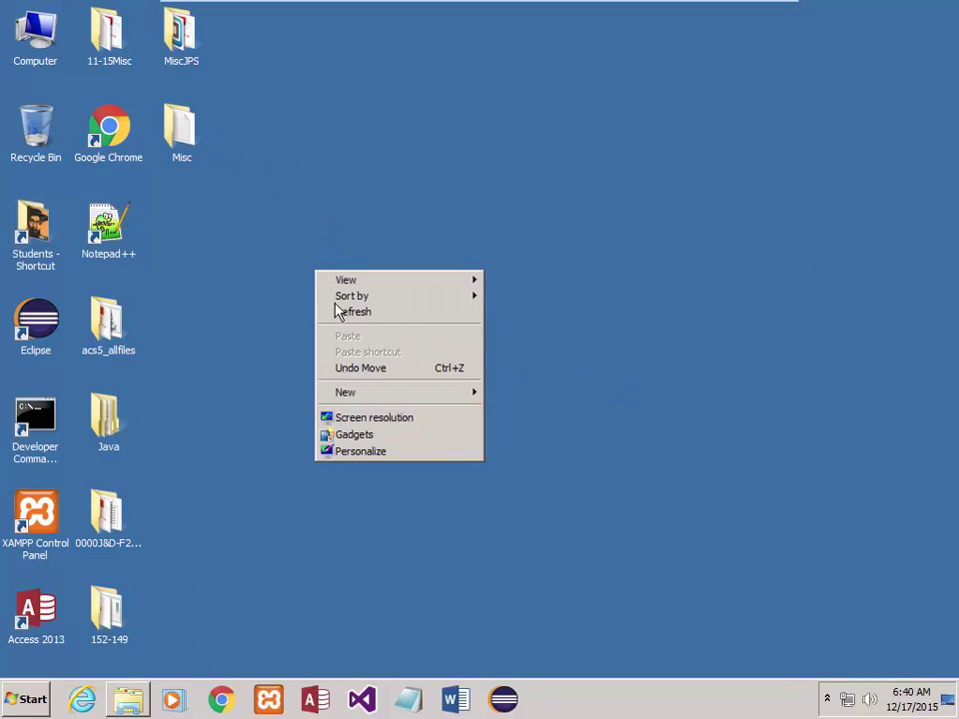
{"action": "mouse_move", "coordinate": [368, 396]}
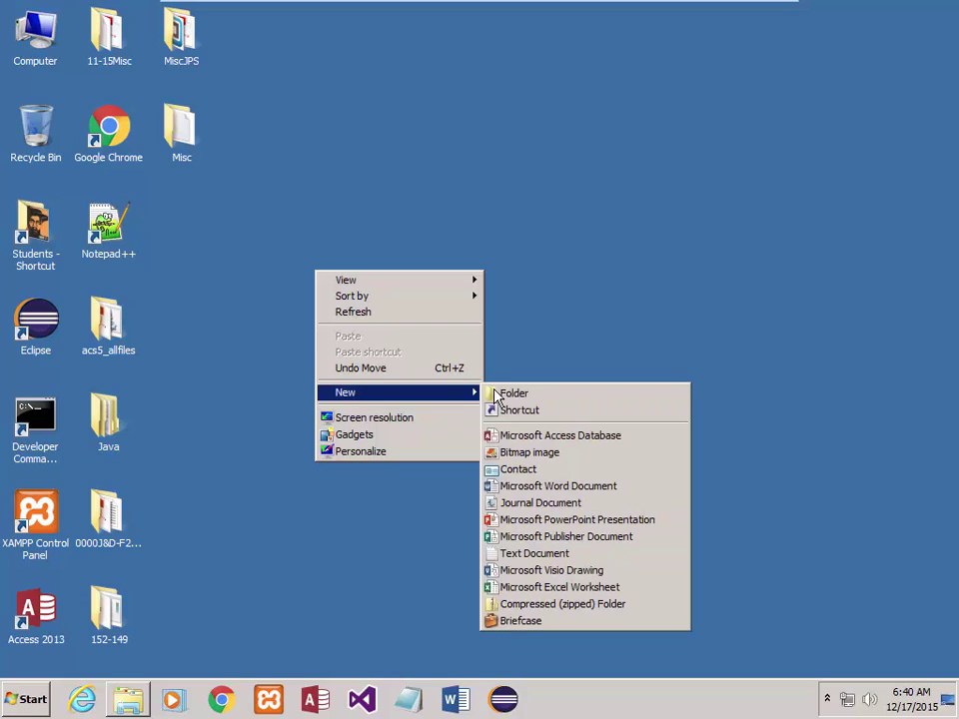
{"action": "left_click", "coordinate": [499, 393]}
{"action": "type", "text": "1"}
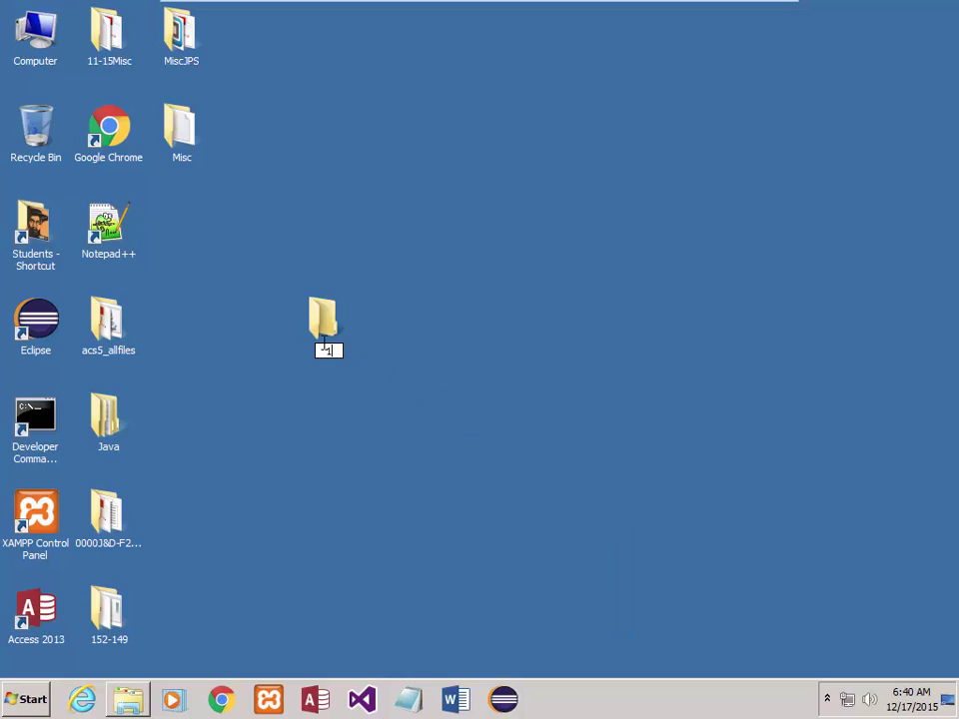
{"action": "type", "text": "52-143"}
{"action": "key", "text": "Return"}
{"action": "left_click_drag", "start_coordinate": [190, 231], "coordinate": [192, 245]}
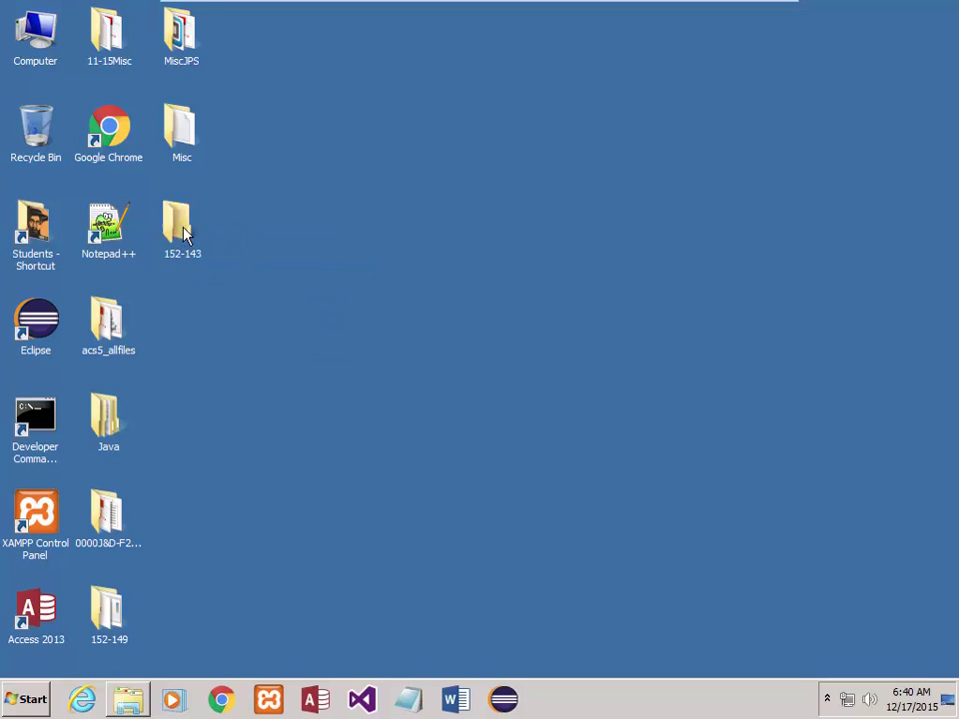
{"action": "double_click", "coordinate": [180, 228]}
{"action": "left_click", "coordinate": [906, 27]}
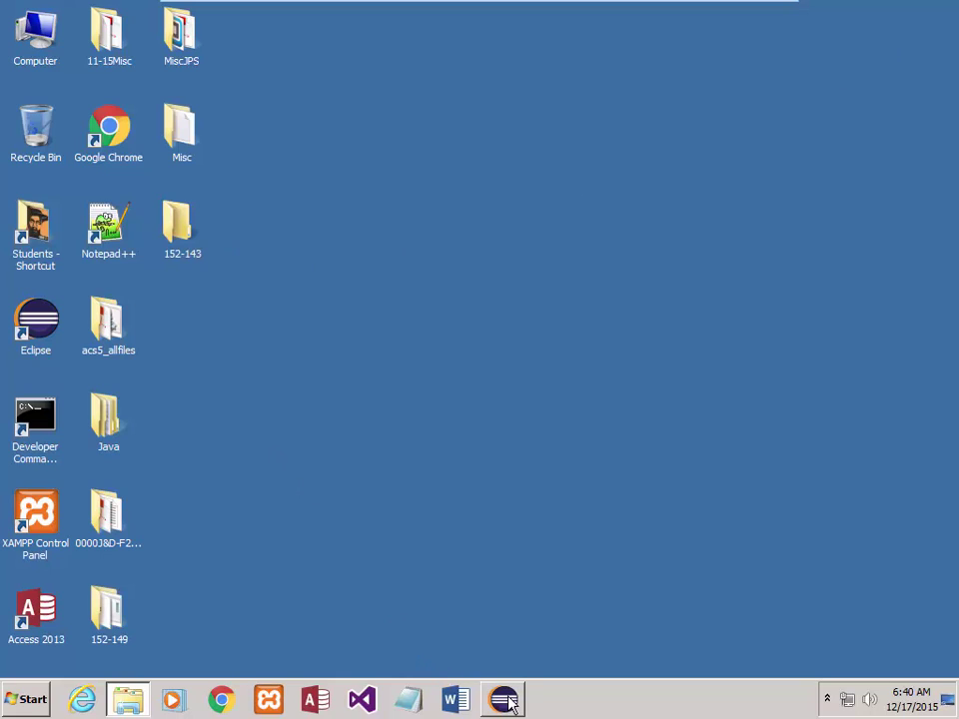
- Launch Eclipse maximized, dismissing the Android SDK error and the Welcome page
{"action": "left_click", "coordinate": [40, 323]}
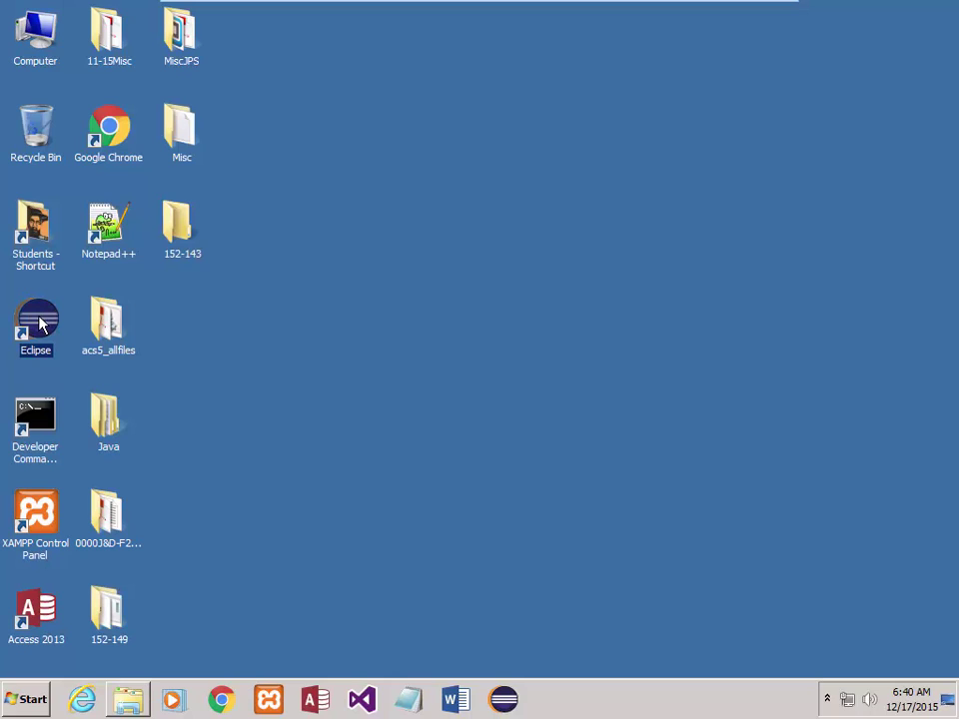
{"action": "double_click", "coordinate": [40, 322]}
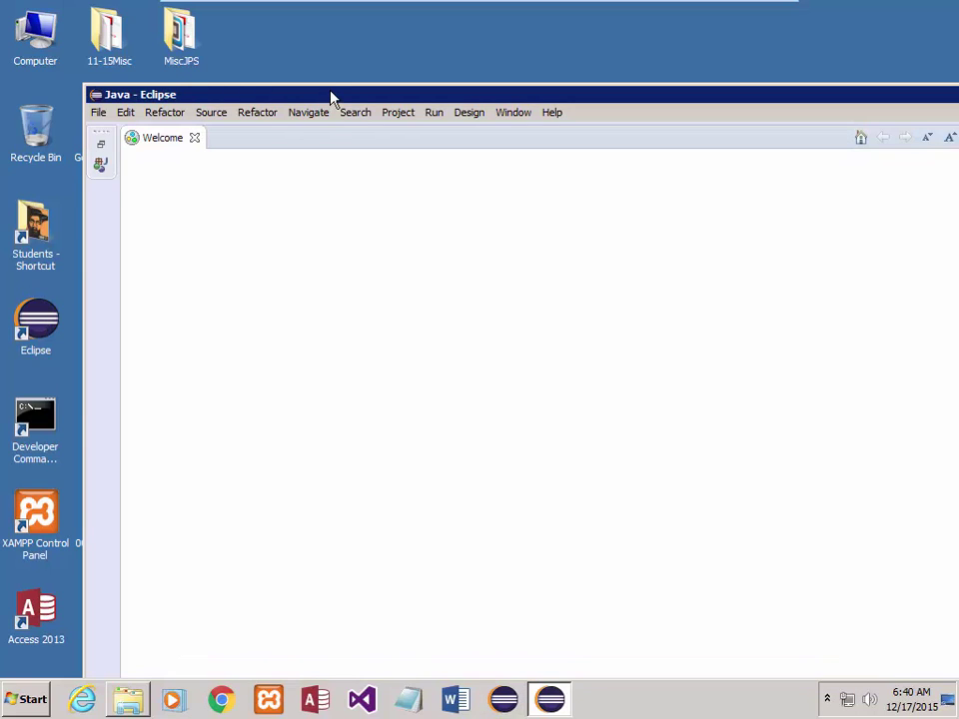
{"action": "double_click", "coordinate": [331, 94]}
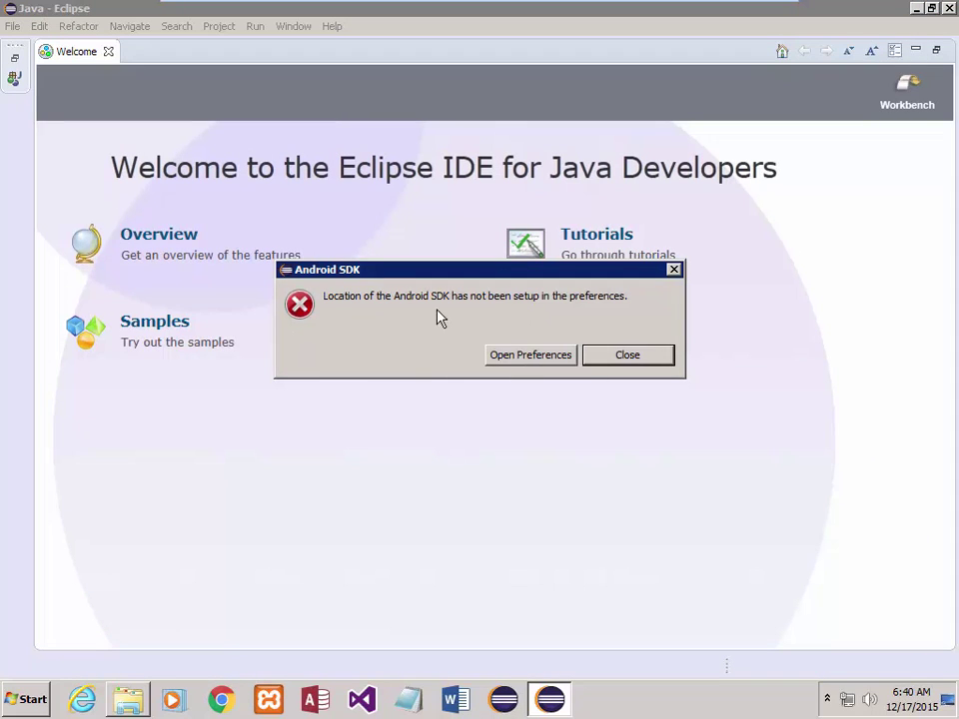
{"action": "left_click", "coordinate": [639, 362]}
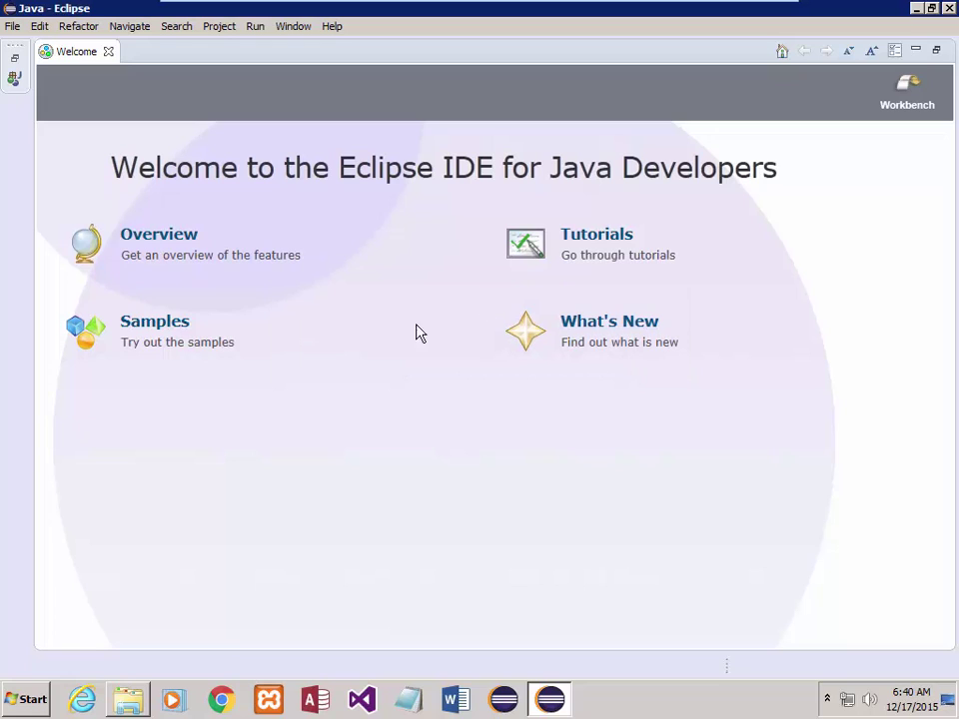
{"action": "left_click", "coordinate": [109, 53]}
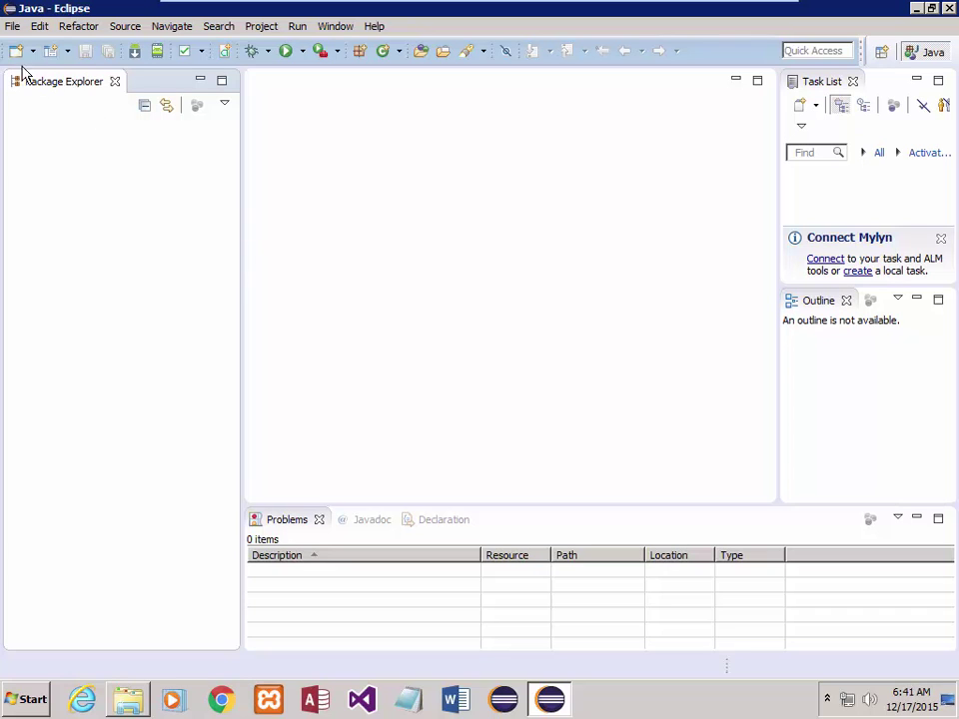
- Use File > Switch Workspace > Other..., clear the workspace path and bring up the folder browser
{"action": "left_click", "coordinate": [13, 27]}
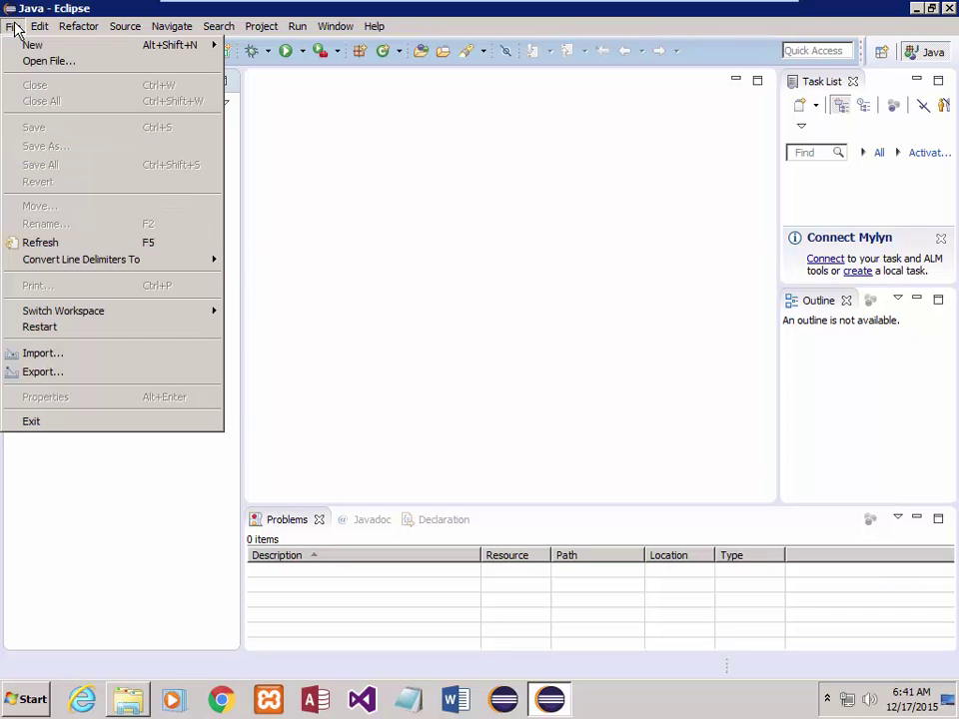
{"action": "mouse_move", "coordinate": [67, 316]}
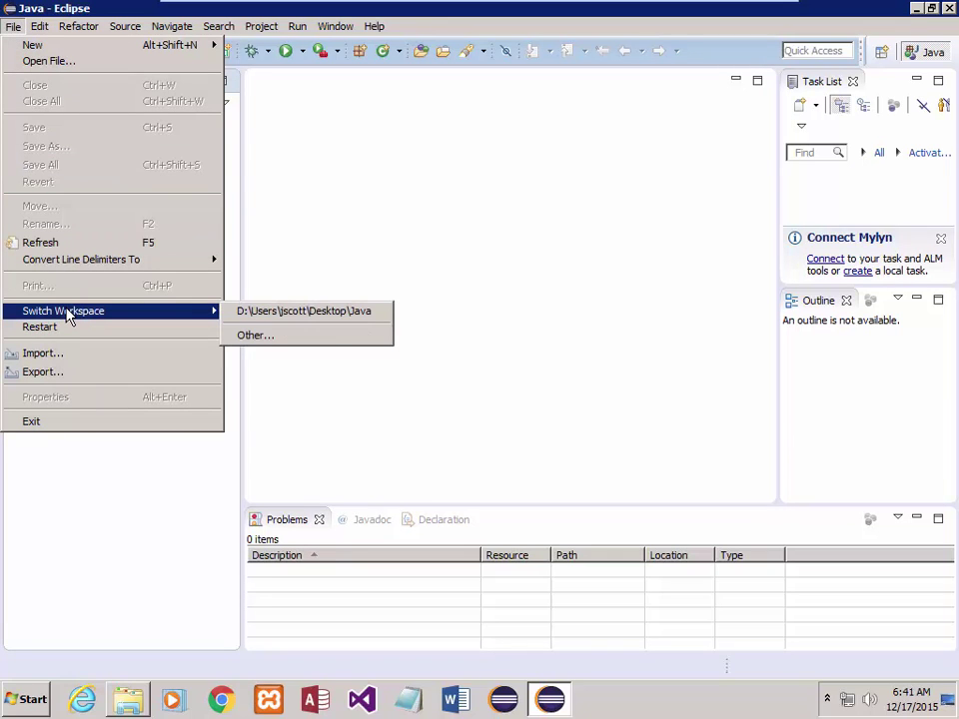
{"action": "left_click", "coordinate": [262, 337]}
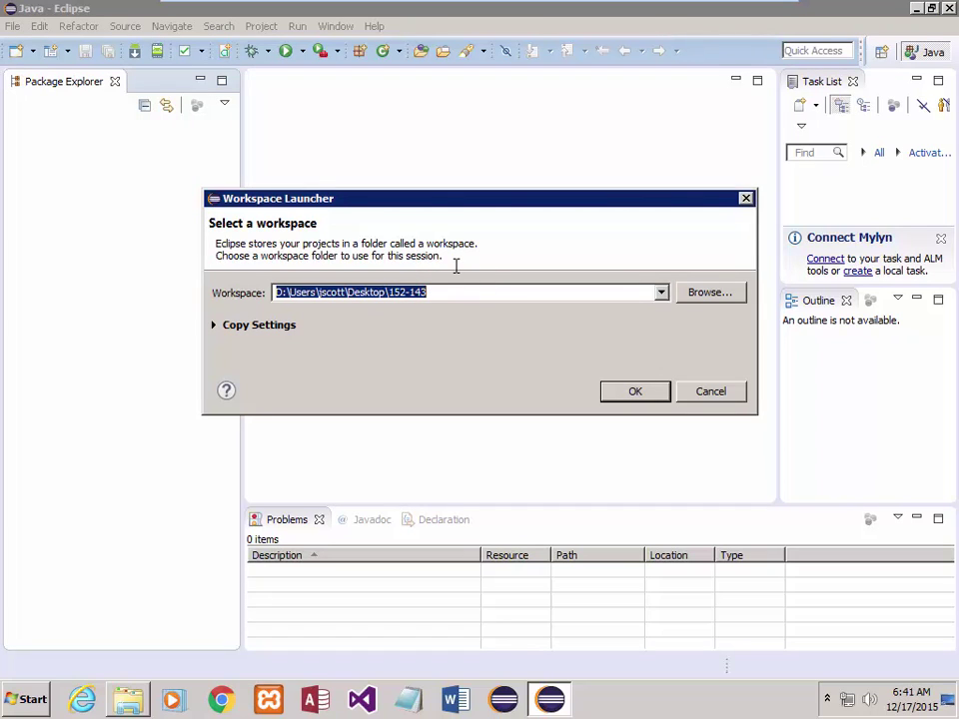
{"action": "key", "text": "BackSpace"}
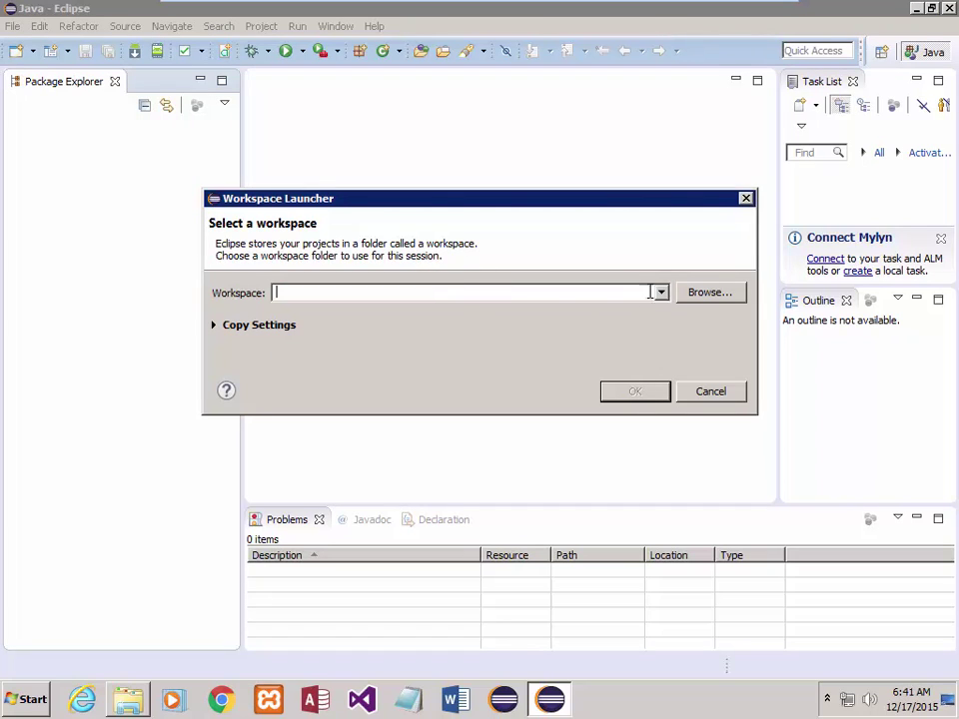
{"action": "left_click", "coordinate": [702, 303]}
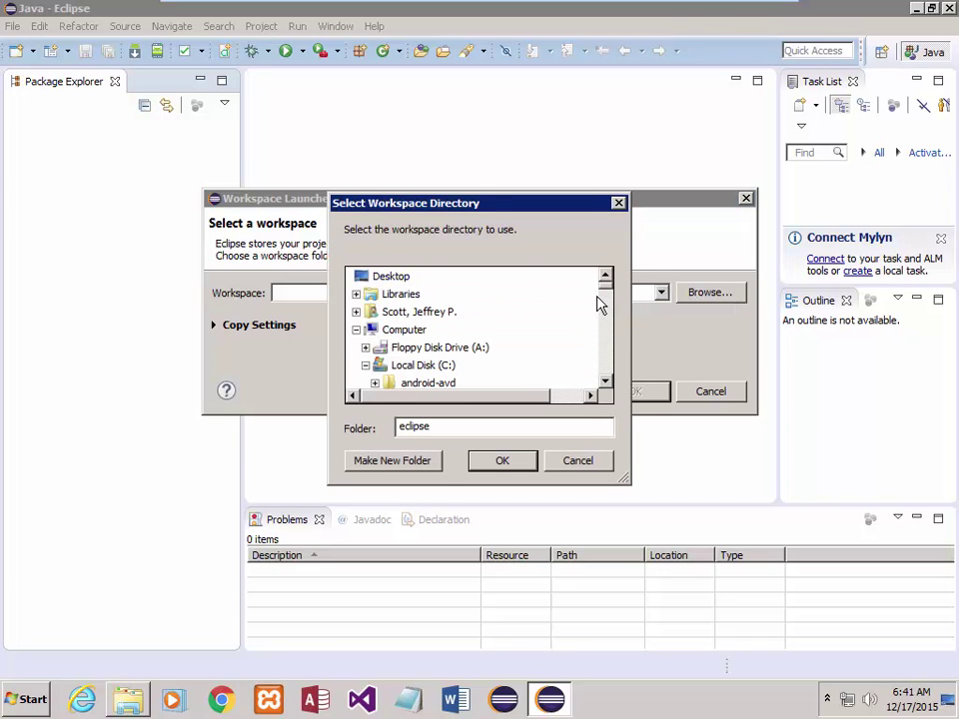
- Select Desktop in the Select Workspace Directory folder list
{"action": "left_click", "coordinate": [606, 385]}
{"action": "left_click", "coordinate": [606, 386]}
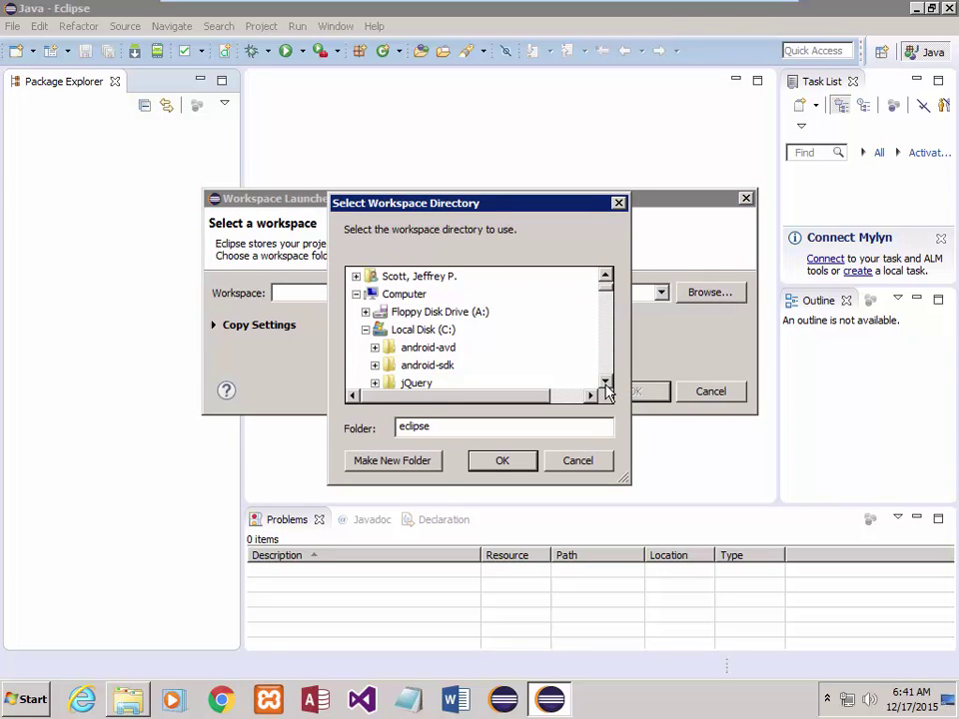
{"action": "left_click", "coordinate": [606, 386]}
{"action": "left_click", "coordinate": [606, 386]}
{"action": "left_click", "coordinate": [606, 386]}
{"action": "left_click", "coordinate": [607, 386]}
{"action": "left_click", "coordinate": [606, 385]}
{"action": "left_click", "coordinate": [606, 386]}
{"action": "left_click", "coordinate": [606, 386]}
{"action": "left_click", "coordinate": [606, 385]}
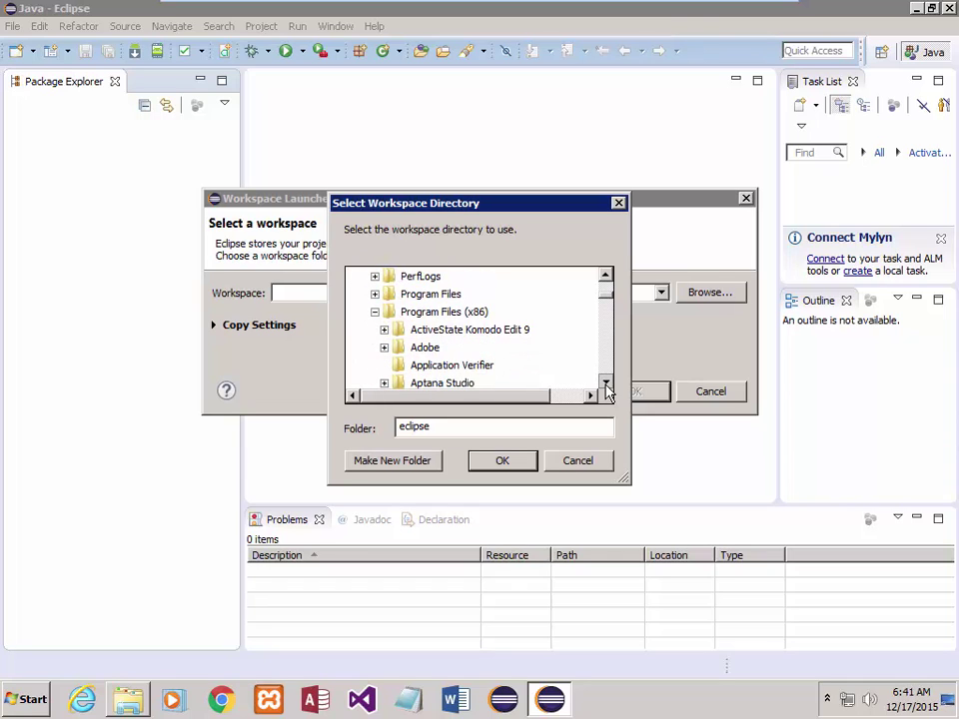
{"action": "left_click", "coordinate": [607, 385]}
{"action": "left_click", "coordinate": [606, 385]}
{"action": "left_click", "coordinate": [606, 385]}
{"action": "left_click", "coordinate": [607, 386]}
{"action": "left_click", "coordinate": [607, 386]}
{"action": "left_click", "coordinate": [606, 385]}
{"action": "left_click", "coordinate": [606, 386]}
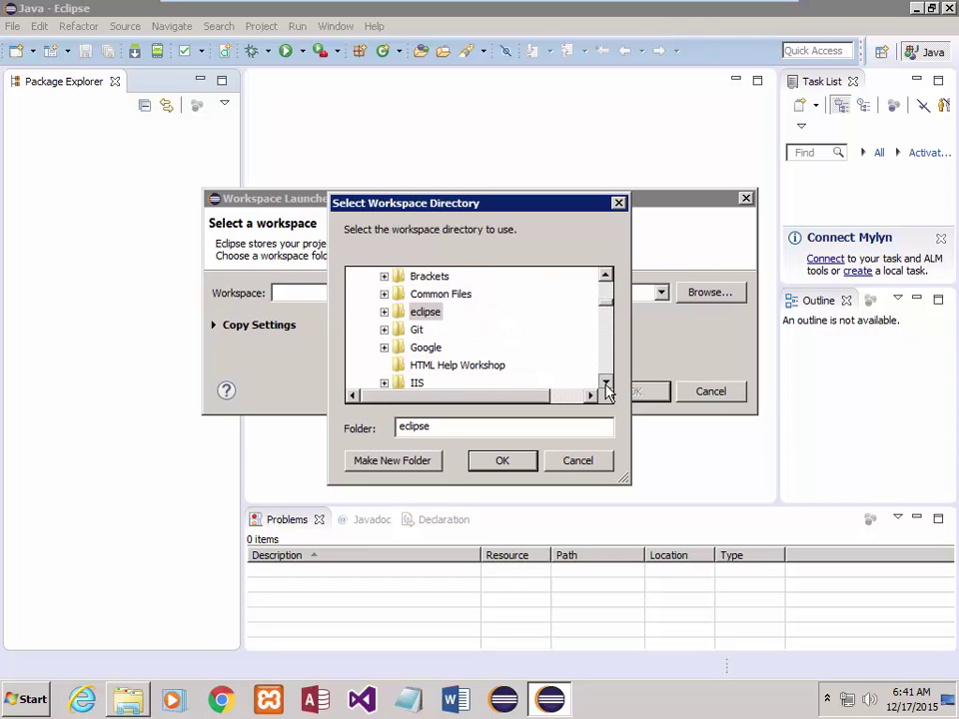
{"action": "left_click", "coordinate": [606, 339]}
{"action": "left_click_drag", "start_coordinate": [606, 340], "coordinate": [609, 293]}
{"action": "left_click", "coordinate": [387, 276]}
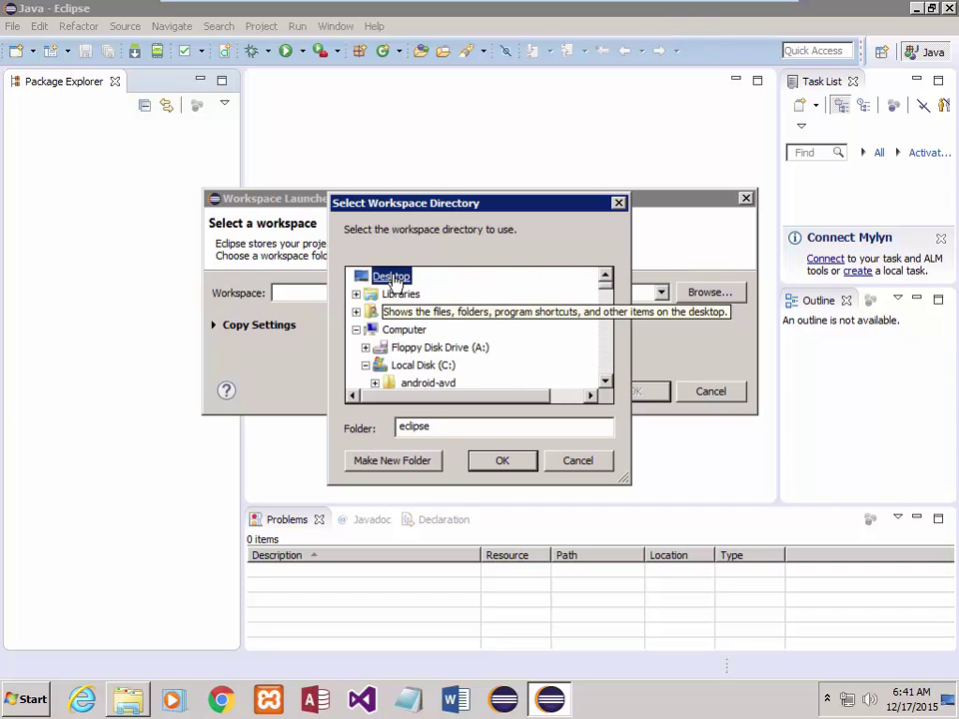
{"action": "left_click", "coordinate": [604, 381]}
{"action": "left_click", "coordinate": [604, 382]}
{"action": "left_click", "coordinate": [605, 382]}
{"action": "left_click", "coordinate": [605, 382]}
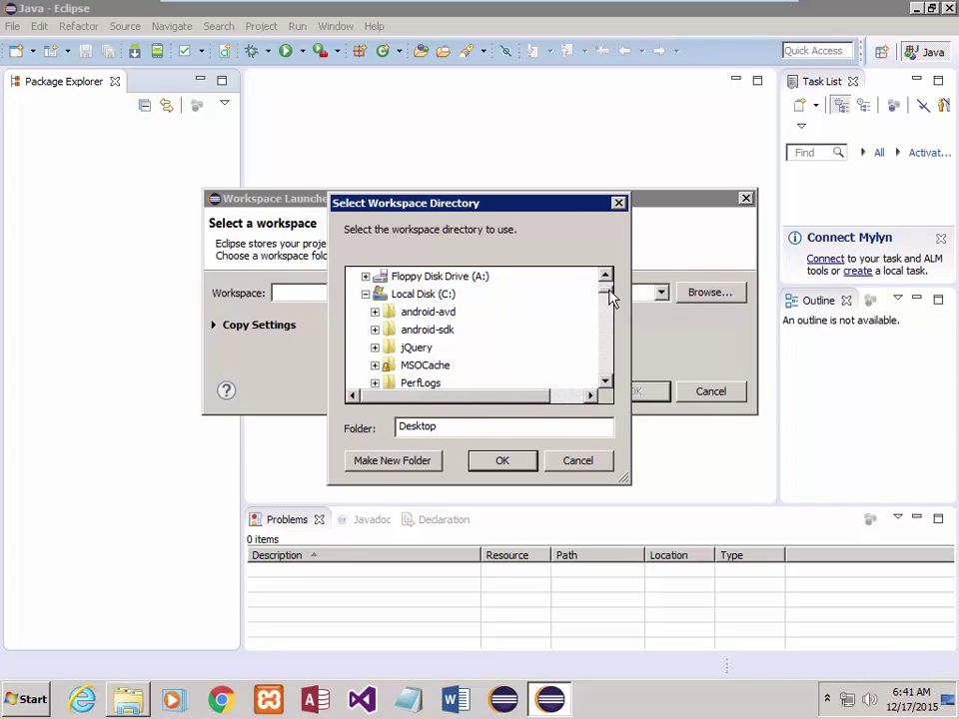
{"action": "left_click_drag", "start_coordinate": [611, 298], "coordinate": [605, 276]}
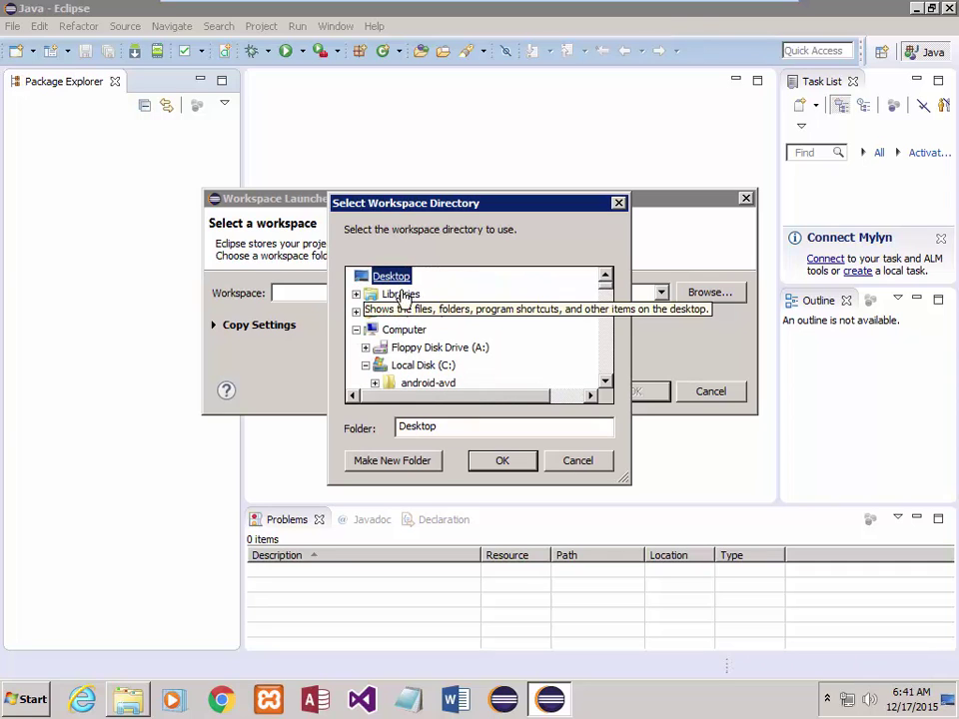
{"action": "scroll", "coordinate": [395, 325], "scroll_direction": "down", "scroll_amount": 2}
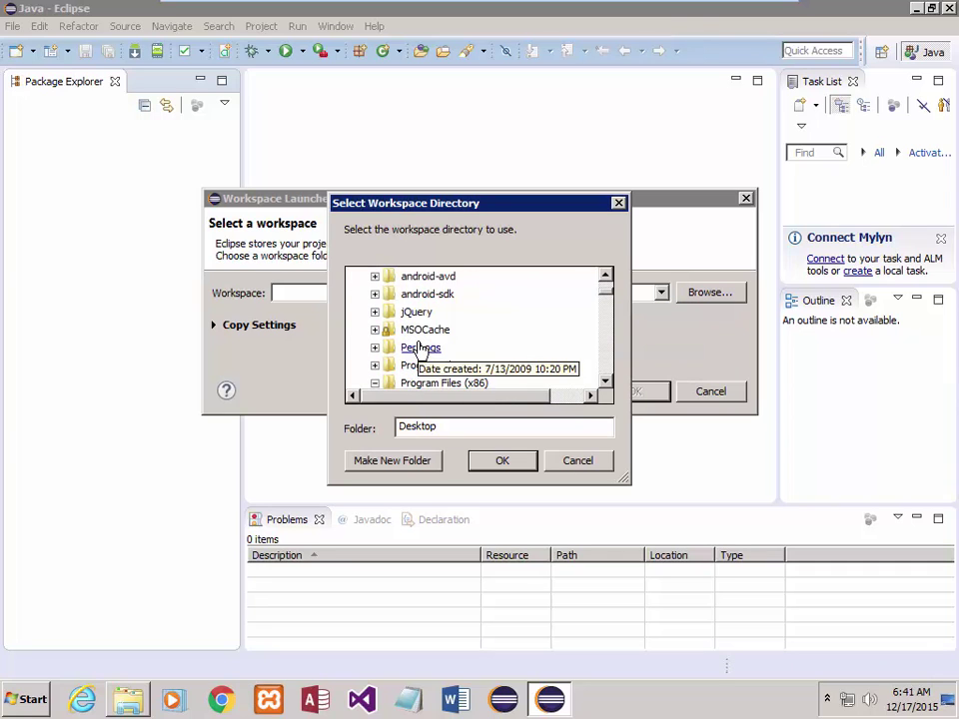
{"action": "scroll", "coordinate": [420, 348], "scroll_direction": "down", "scroll_amount": 5}
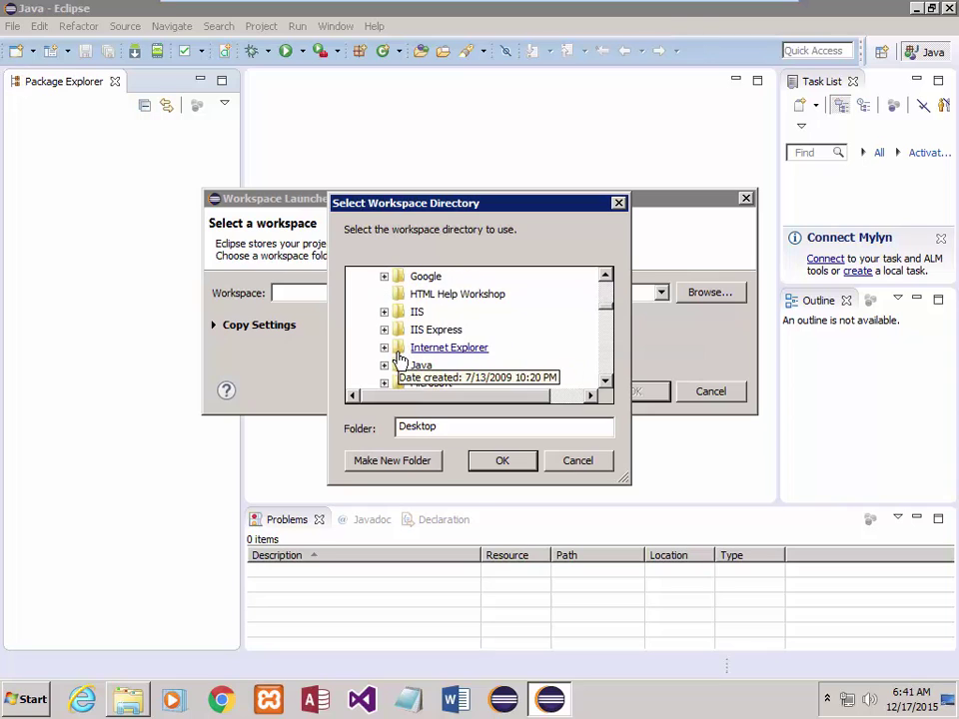
{"action": "scroll", "coordinate": [400, 360], "scroll_direction": "down", "scroll_amount": 10}
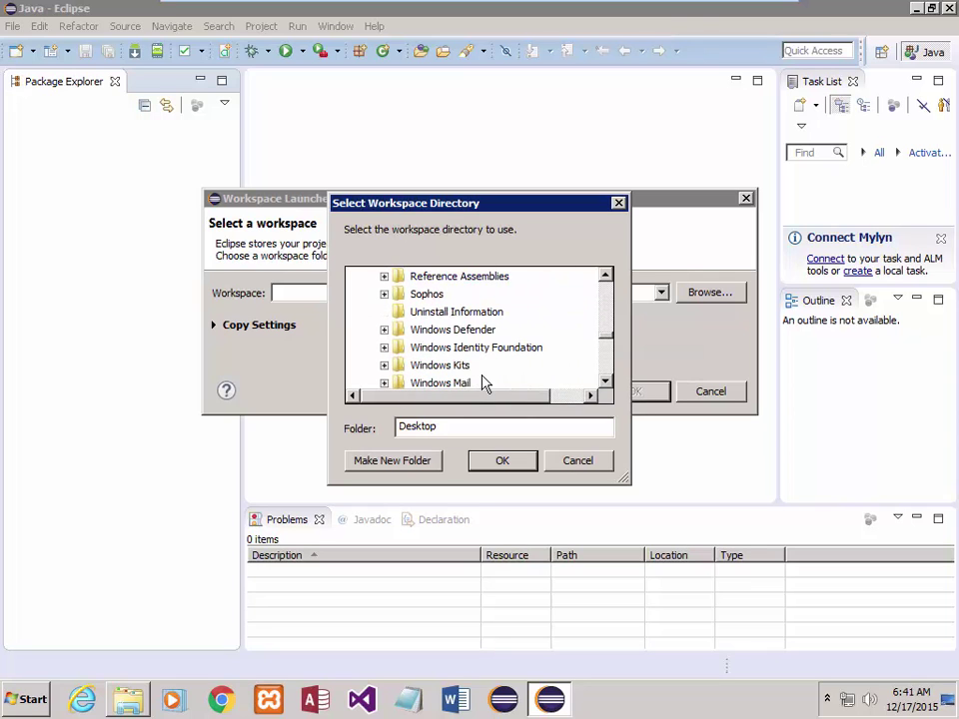
{"action": "scroll", "coordinate": [480, 374], "scroll_direction": "down", "scroll_amount": 10}
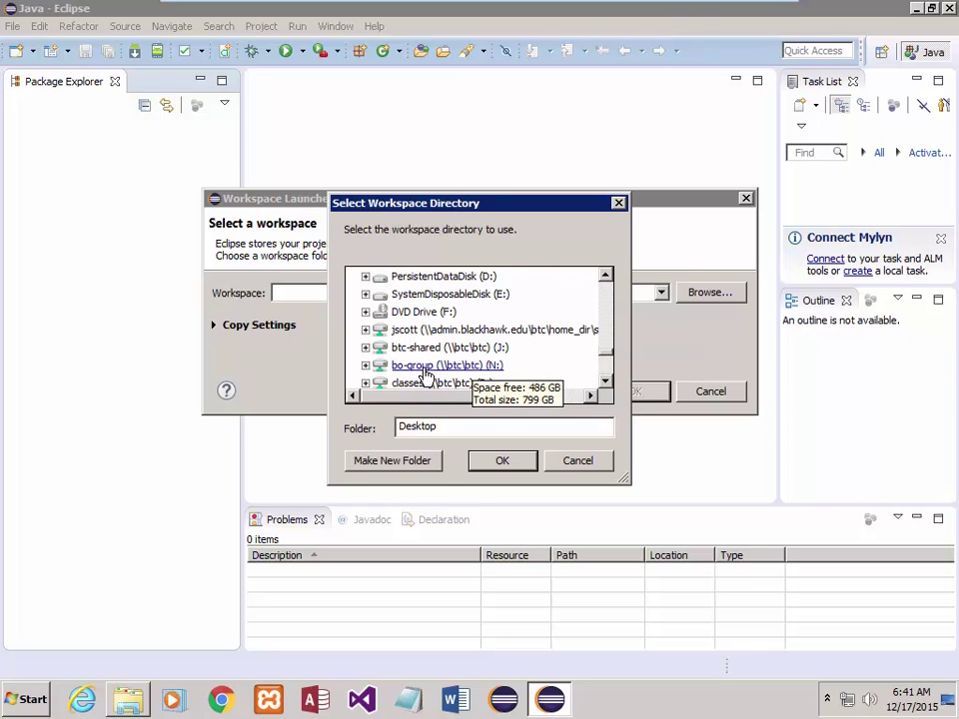
{"action": "scroll", "coordinate": [420, 350], "scroll_direction": "up", "scroll_amount": 20}
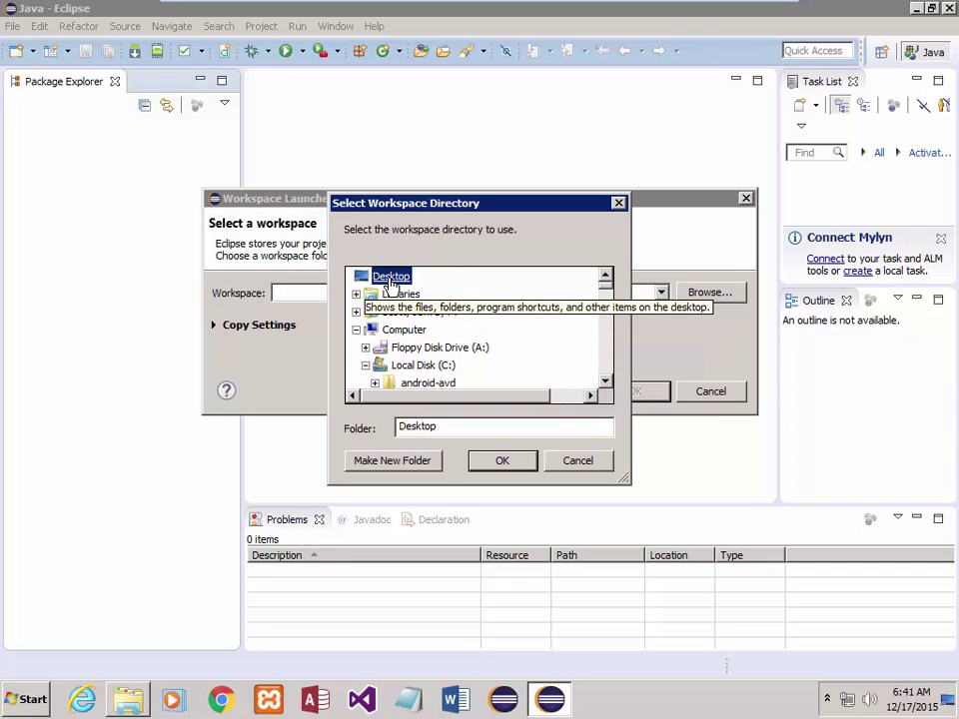
- Enter the folder path, choose Desktop\152-143 from the suggestions and confirm with OK
{"action": "left_click", "coordinate": [450, 427]}
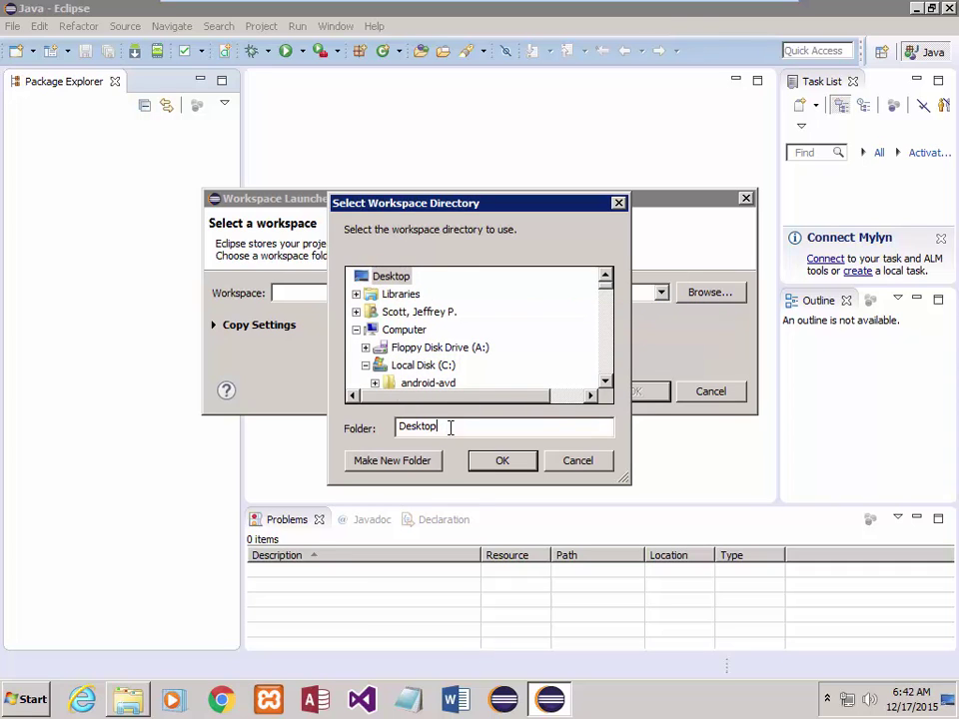
{"action": "type", "text": "\\"}
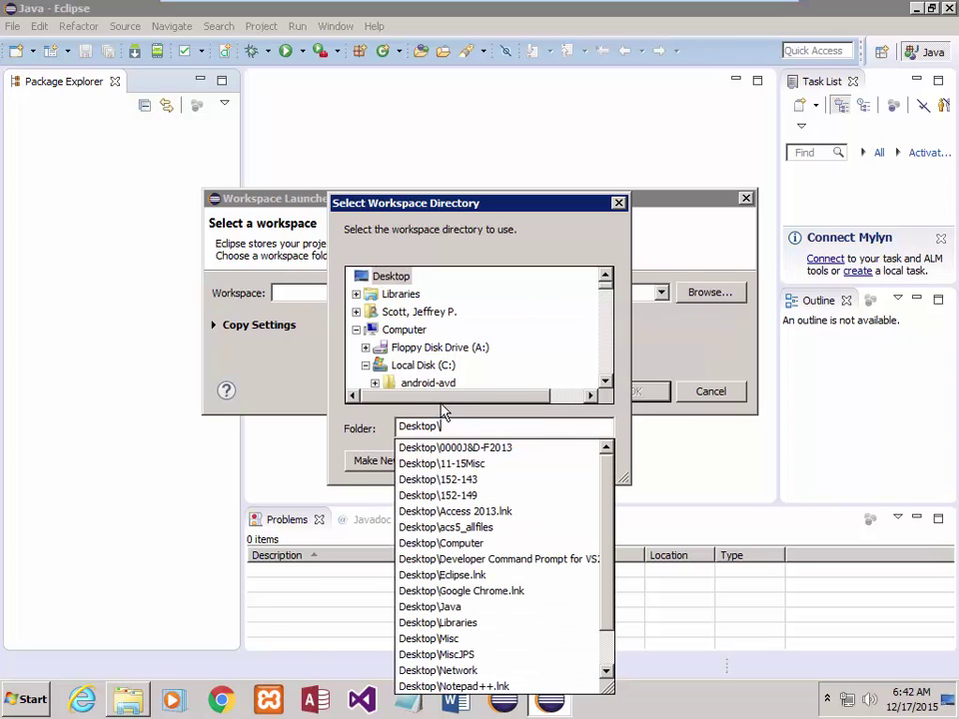
{"action": "type", "text": "152"}
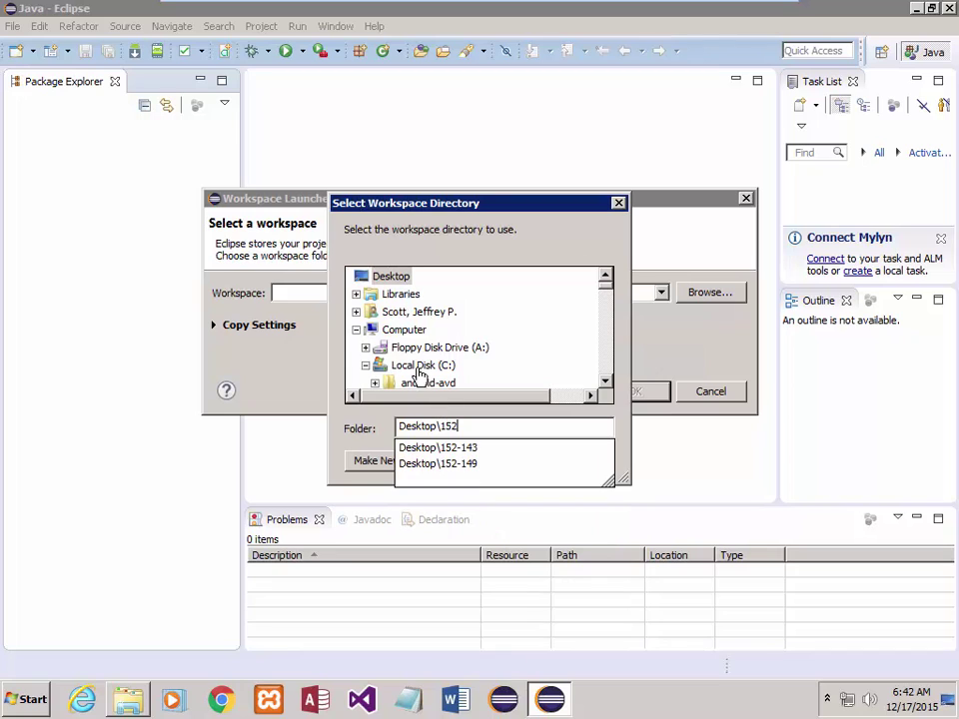
{"action": "left_click", "coordinate": [424, 449]}
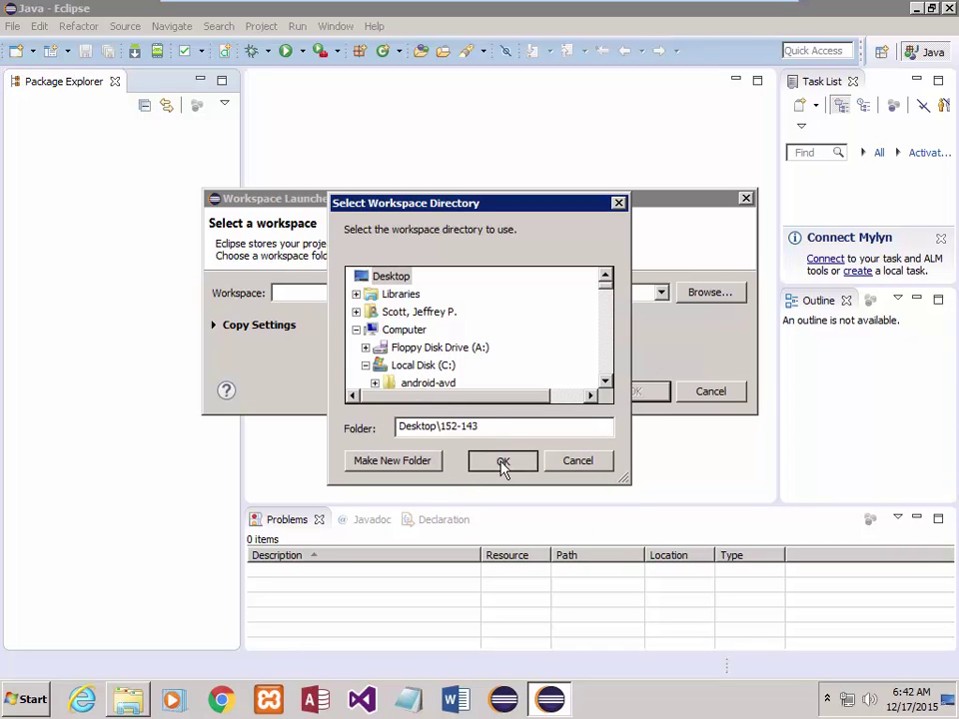
{"action": "left_click", "coordinate": [501, 463]}
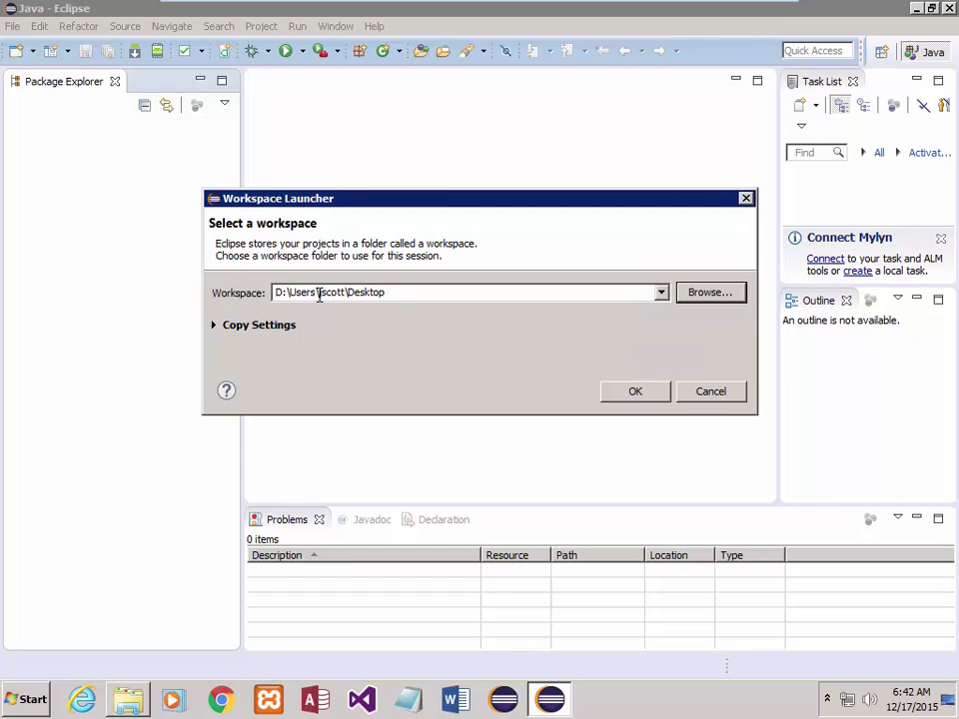
- Review the workspace path in the Workspace Launcher and accept it to relaunch Eclipse
{"action": "double_click", "coordinate": [396, 293]}
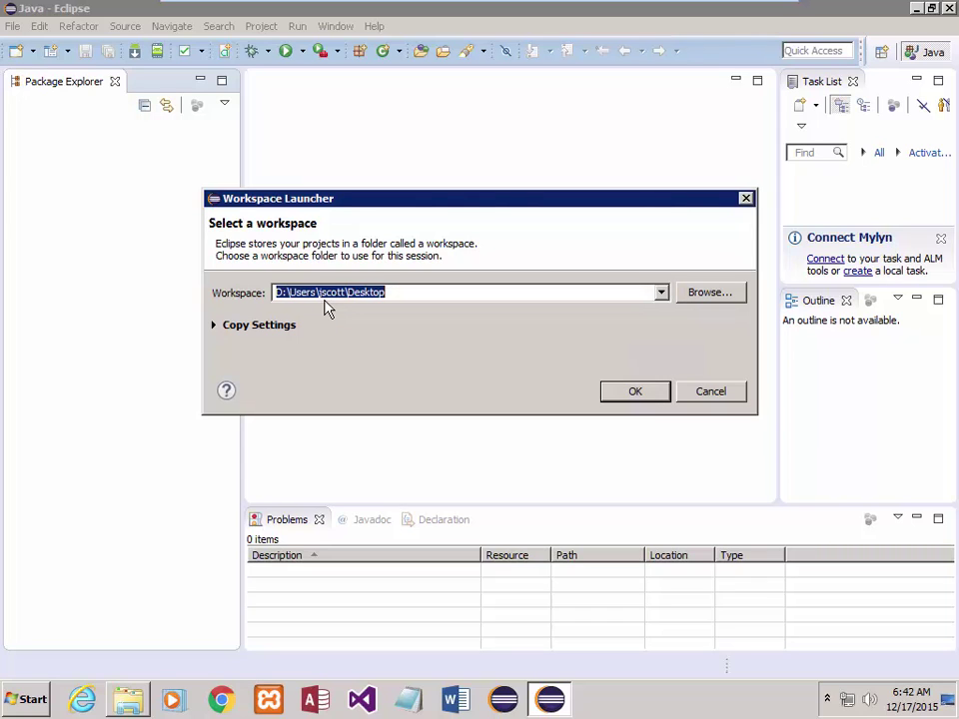
{"action": "left_click", "coordinate": [319, 291]}
{"action": "left_click_drag", "start_coordinate": [317, 290], "coordinate": [348, 291]}
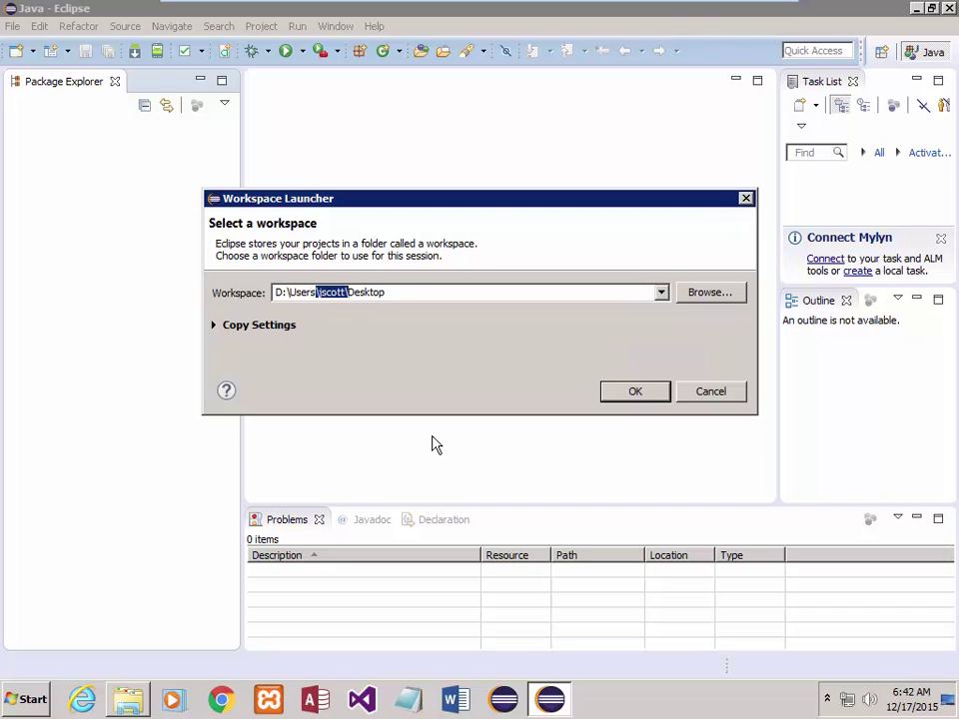
{"action": "left_click", "coordinate": [640, 397]}
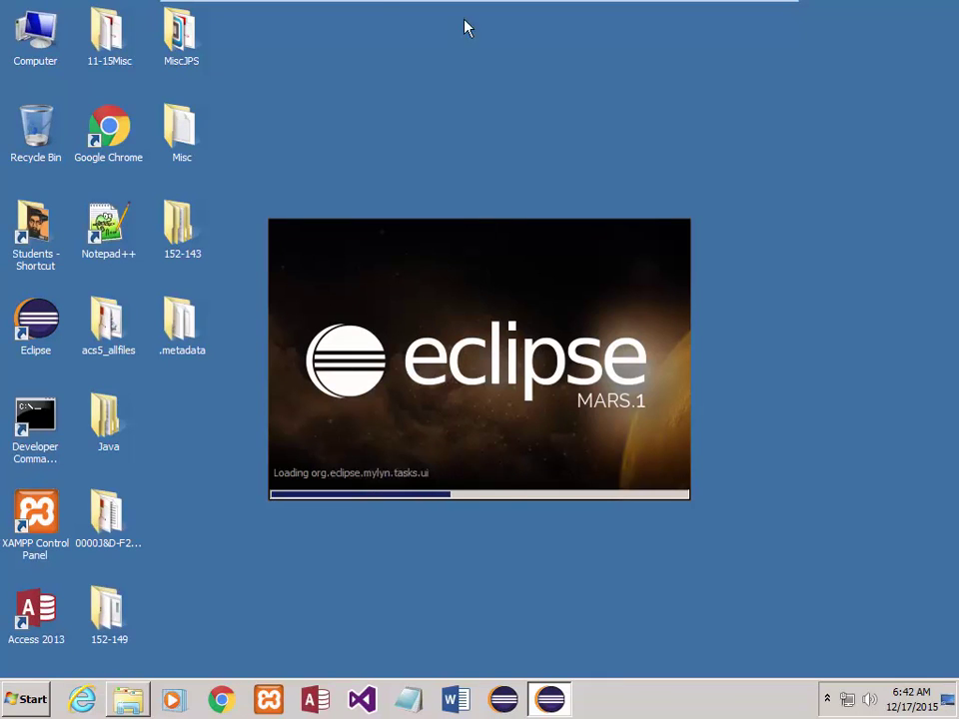
- Check the 152-143 folder, then dismiss the Android SDK warning and the Welcome page
{"action": "left_click", "coordinate": [179, 232]}
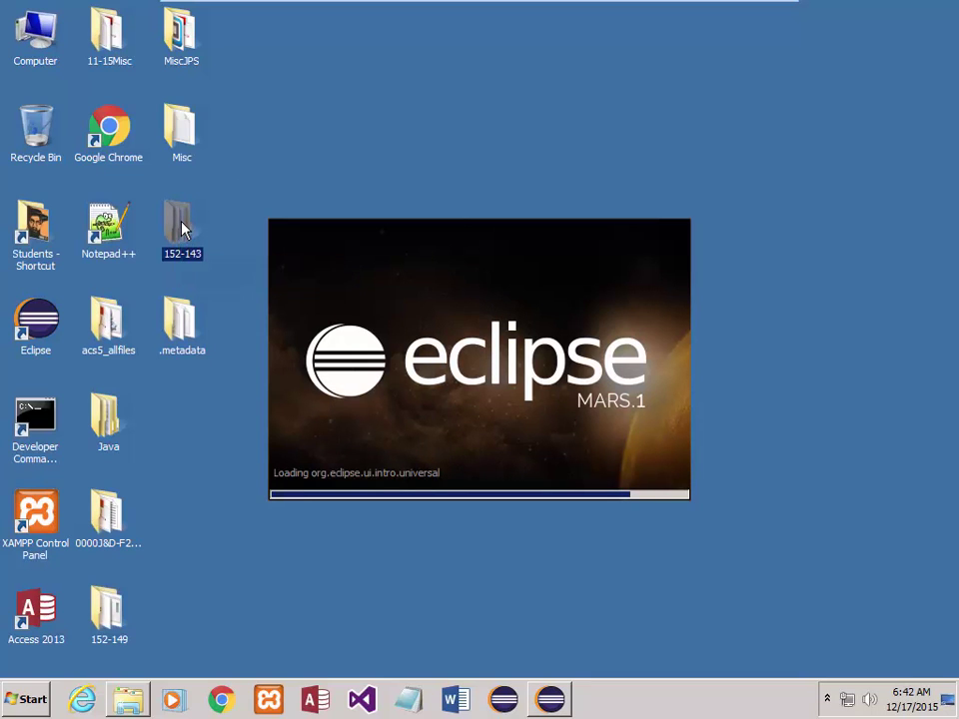
{"action": "double_click", "coordinate": [182, 227]}
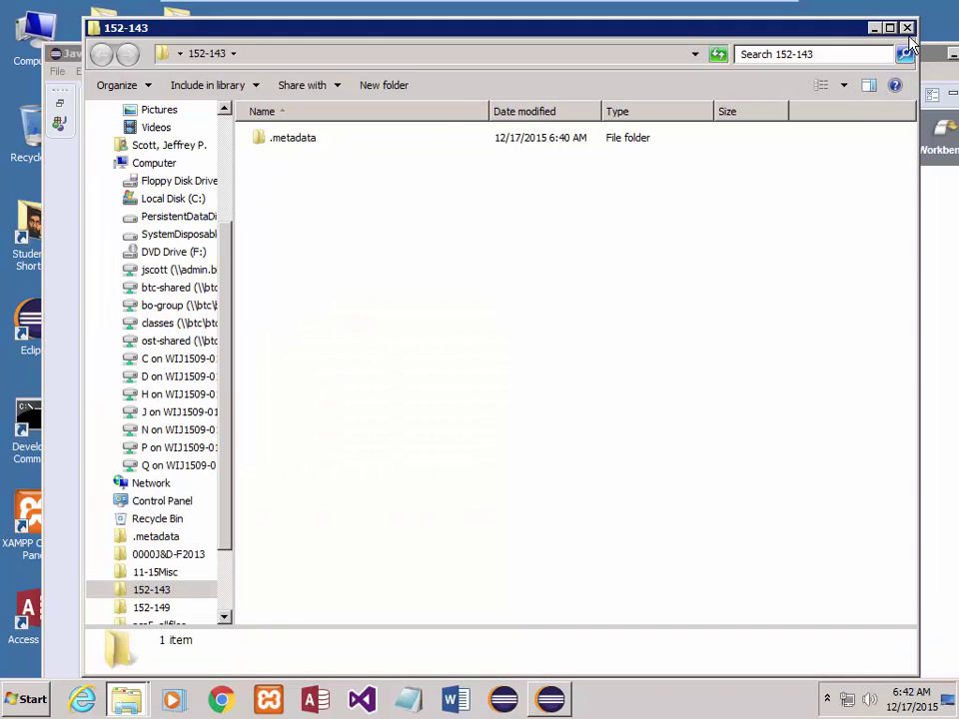
{"action": "left_click", "coordinate": [906, 27]}
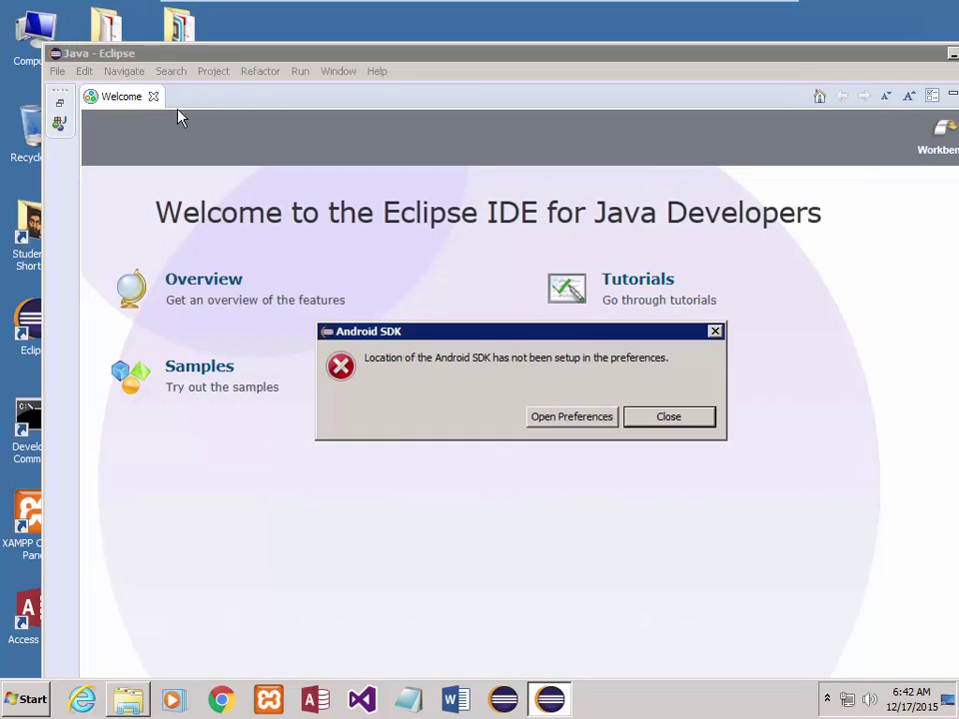
{"action": "left_click", "coordinate": [666, 418]}
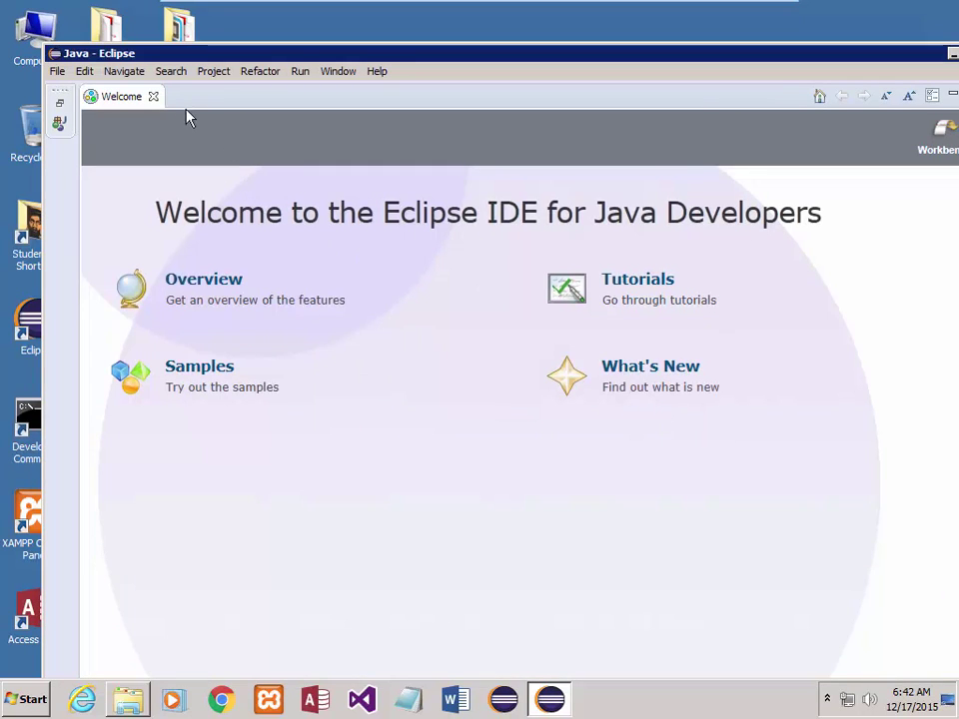
{"action": "left_click", "coordinate": [154, 95]}
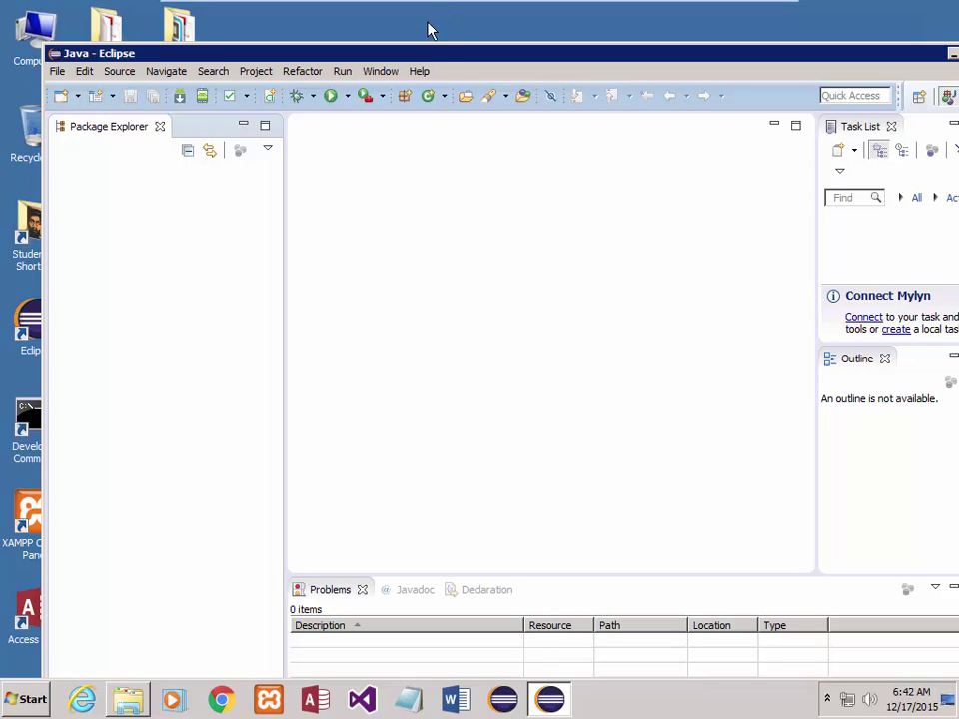
- Open Window > Perspective > Customize Perspective for the Java perspective
{"action": "left_click", "coordinate": [380, 72]}
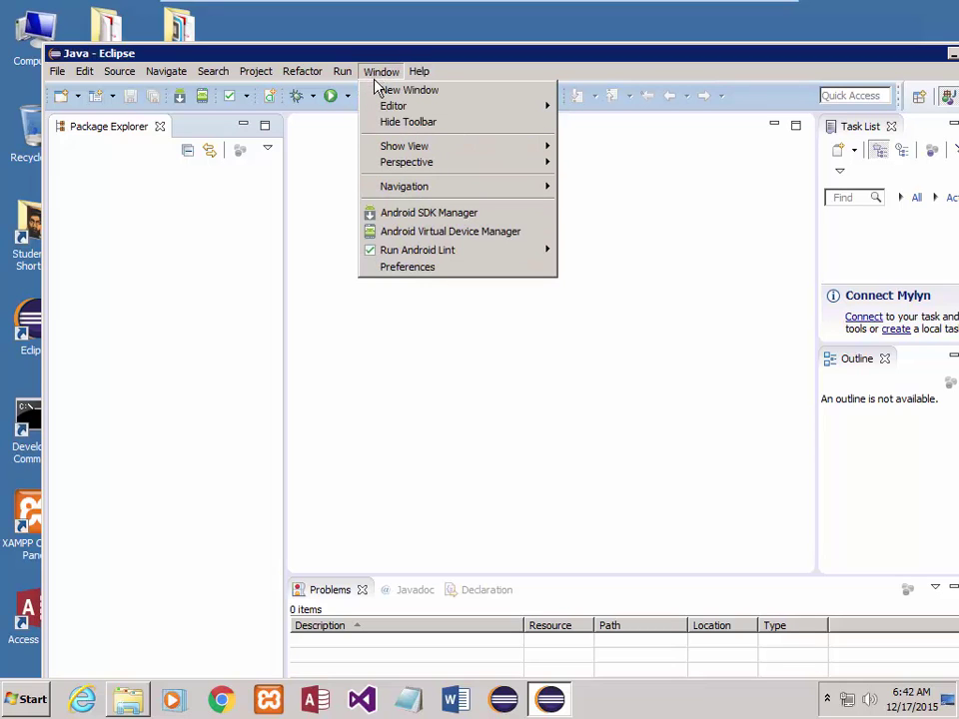
{"action": "mouse_move", "coordinate": [394, 168]}
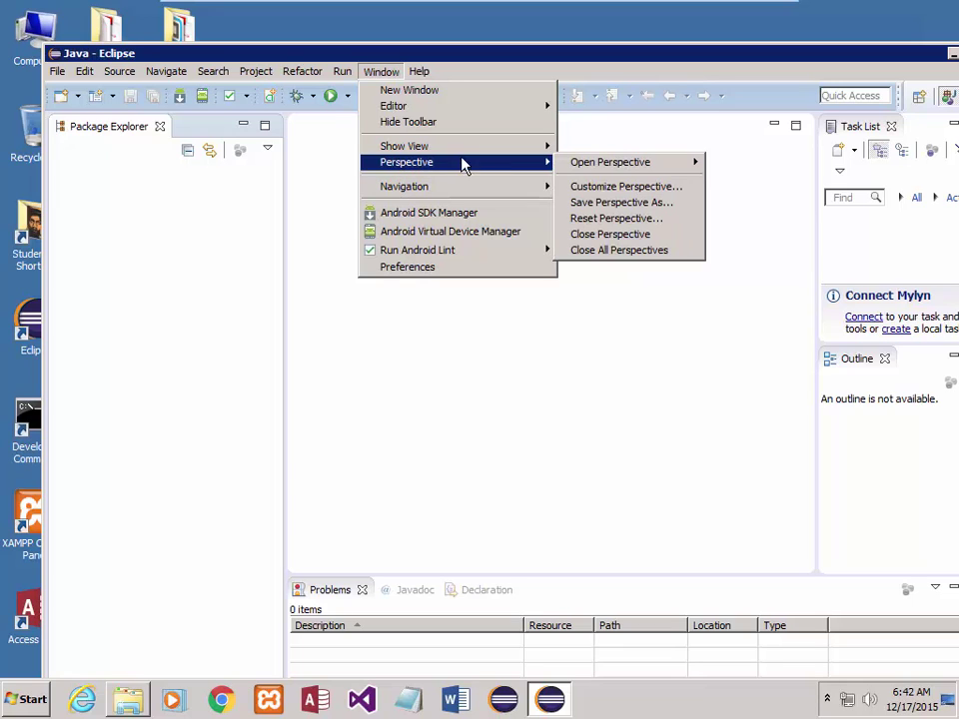
{"action": "mouse_move", "coordinate": [486, 155]}
{"action": "mouse_move", "coordinate": [578, 172]}
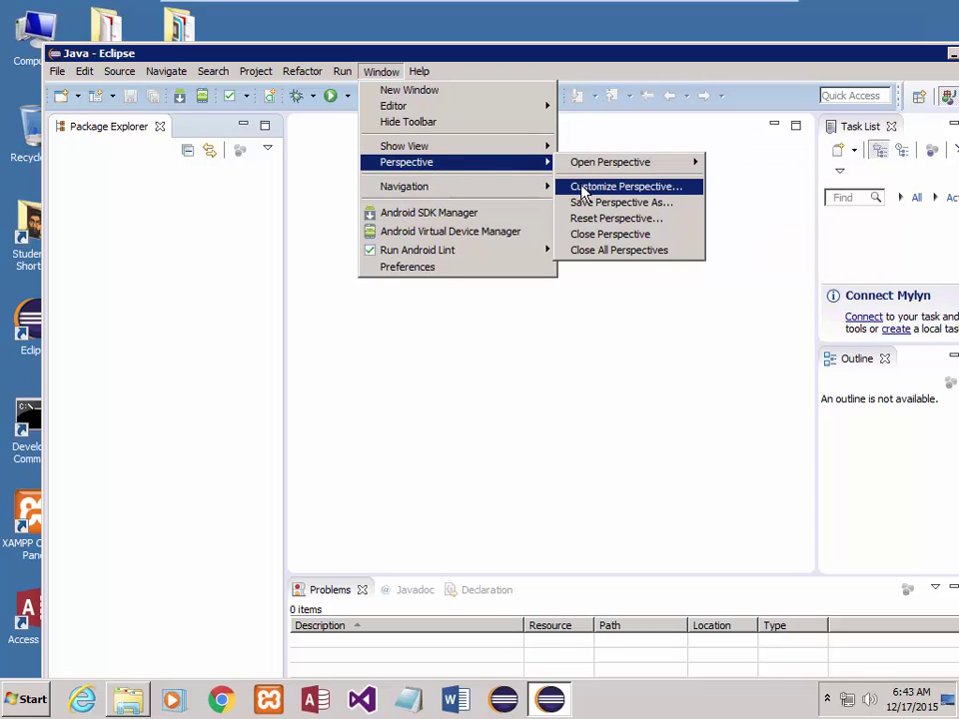
{"action": "left_click", "coordinate": [580, 187]}
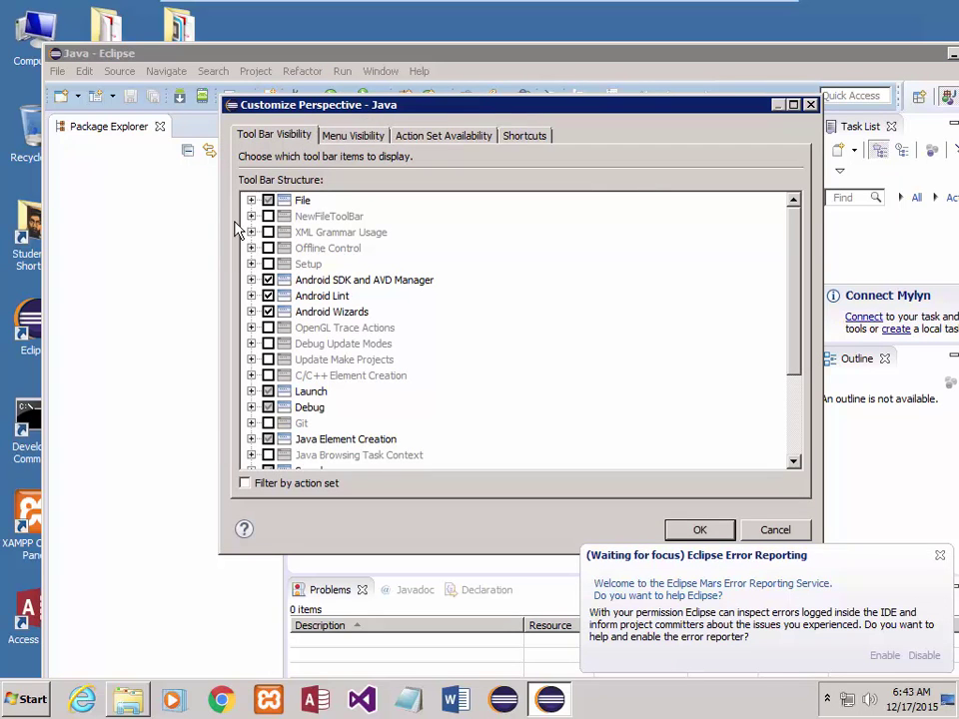
- Browse the Navigate, File and Window entries under Menu Visibility, then cancel without changes
{"action": "left_click", "coordinate": [343, 139]}
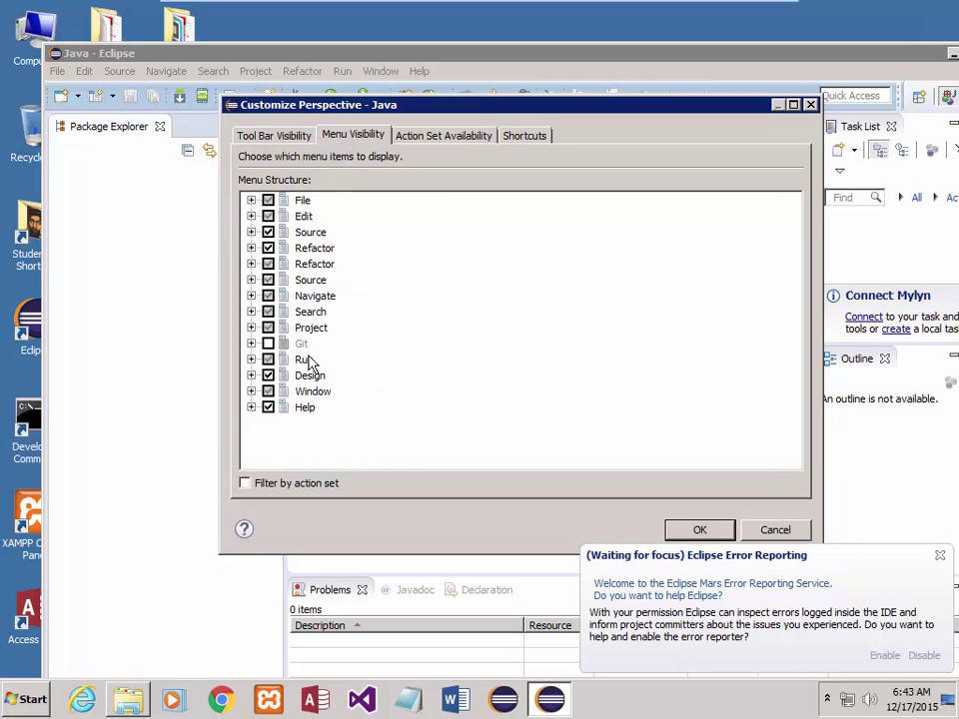
{"action": "left_click", "coordinate": [251, 296]}
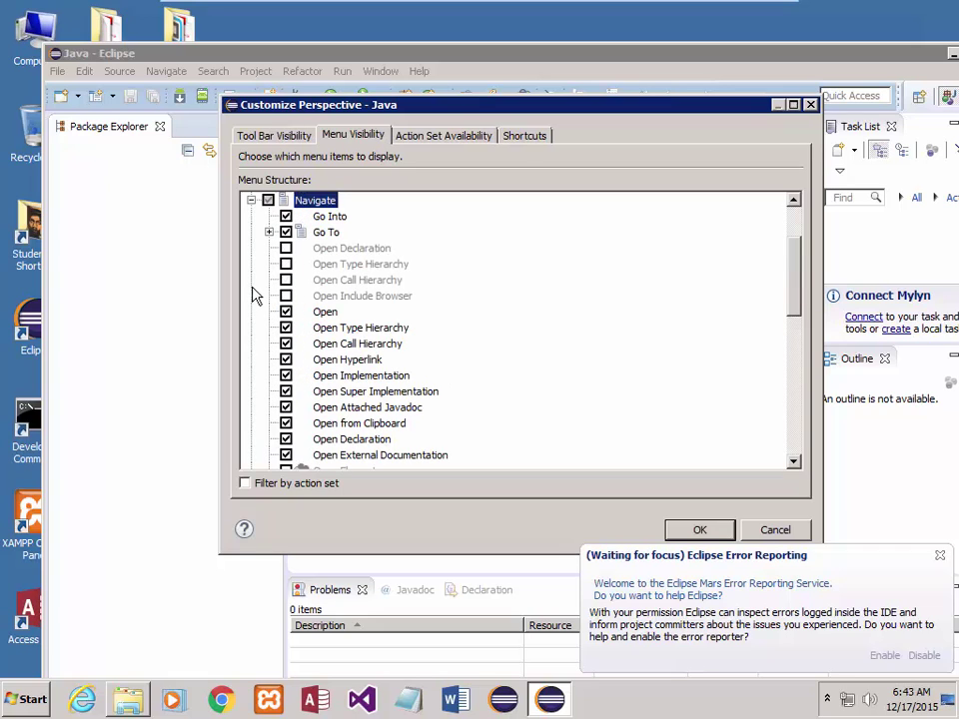
{"action": "left_click", "coordinate": [251, 200]}
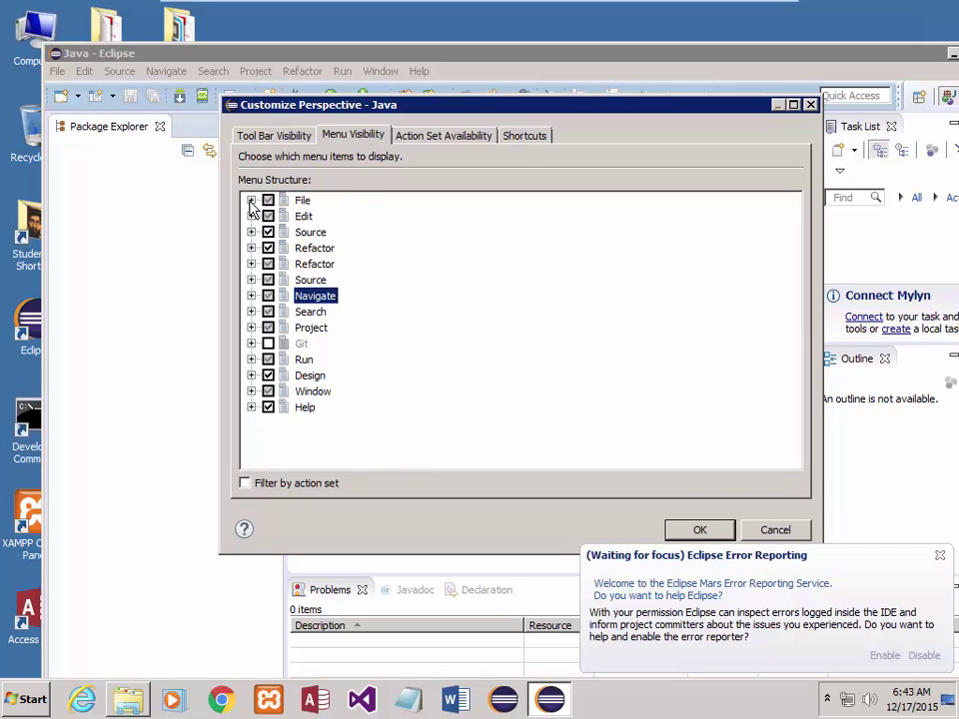
{"action": "left_click", "coordinate": [250, 200]}
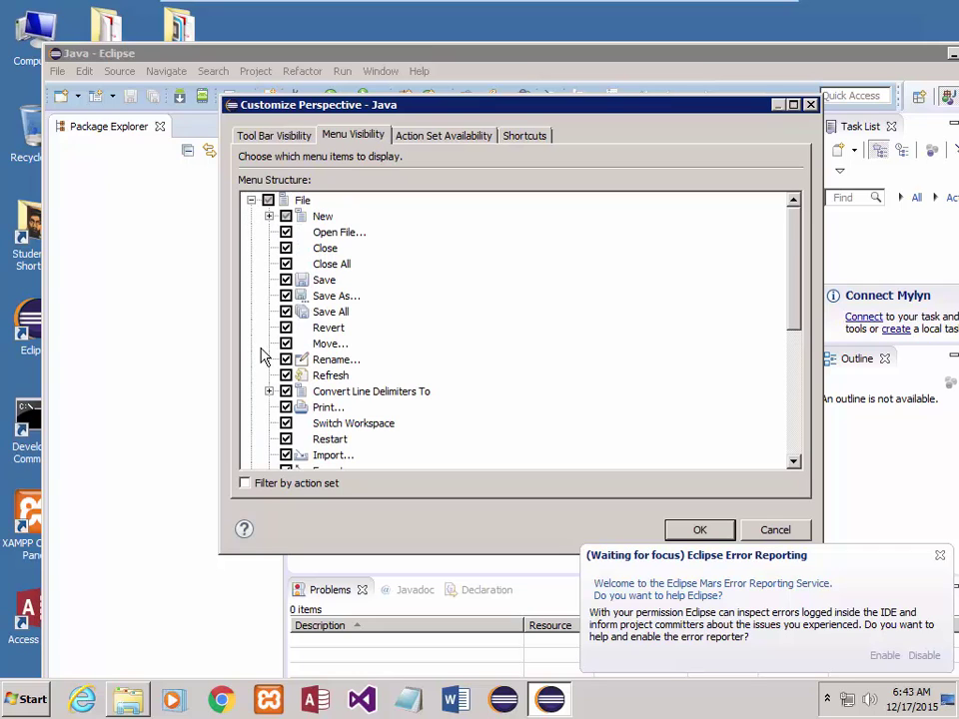
{"action": "scroll", "coordinate": [261, 358], "scroll_direction": "down", "scroll_amount": 2}
{"action": "scroll", "coordinate": [262, 361], "scroll_direction": "down", "scroll_amount": 3}
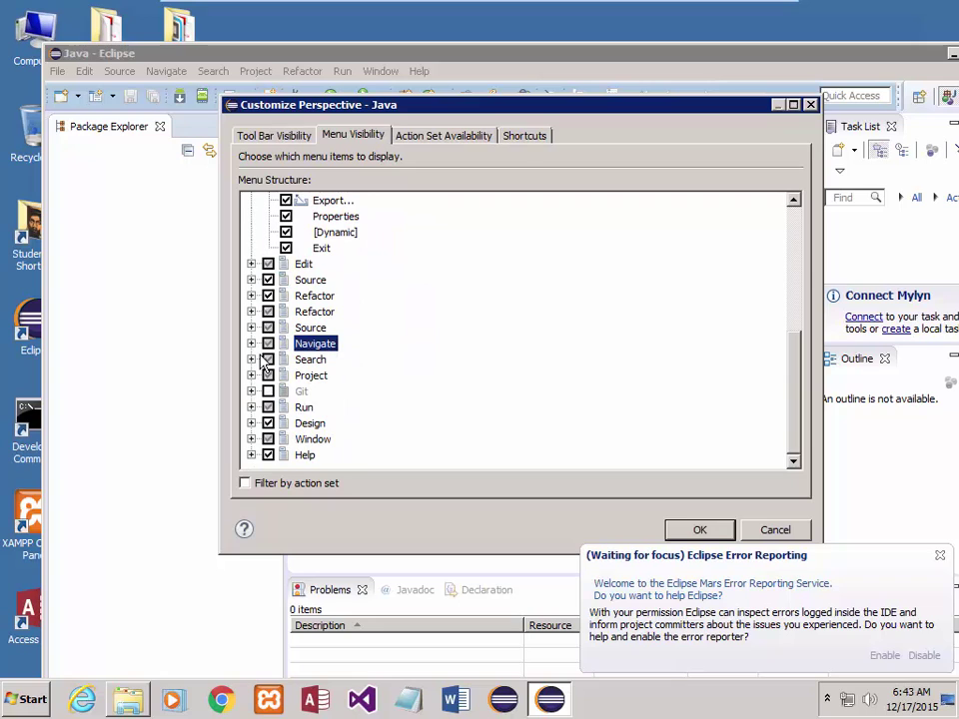
{"action": "left_click", "coordinate": [250, 438]}
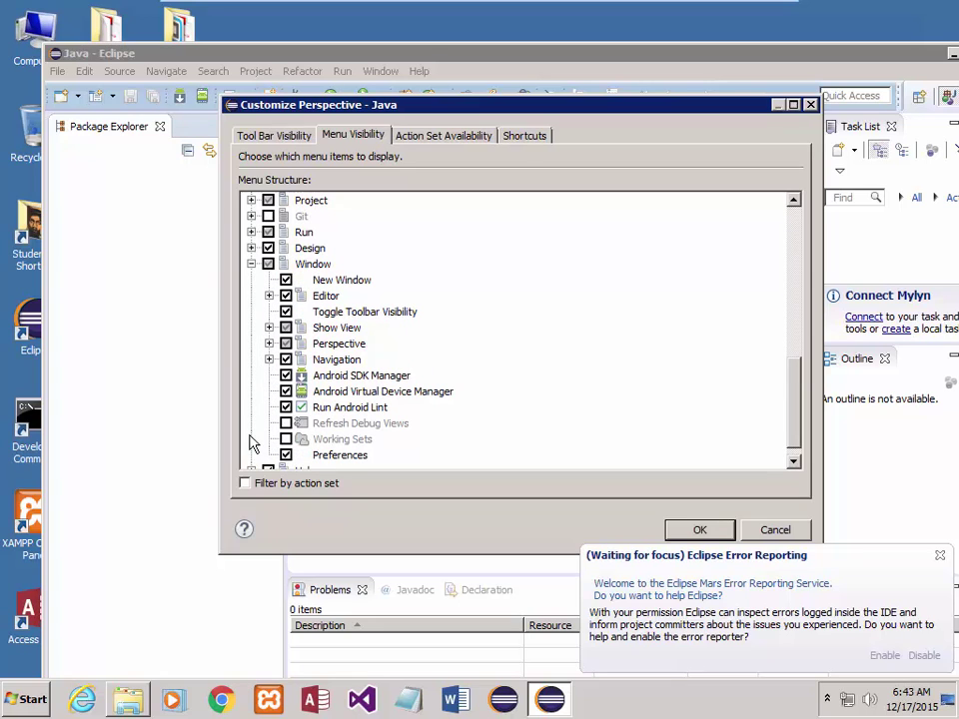
{"action": "scroll", "coordinate": [409, 387], "scroll_direction": "down", "scroll_amount": 1}
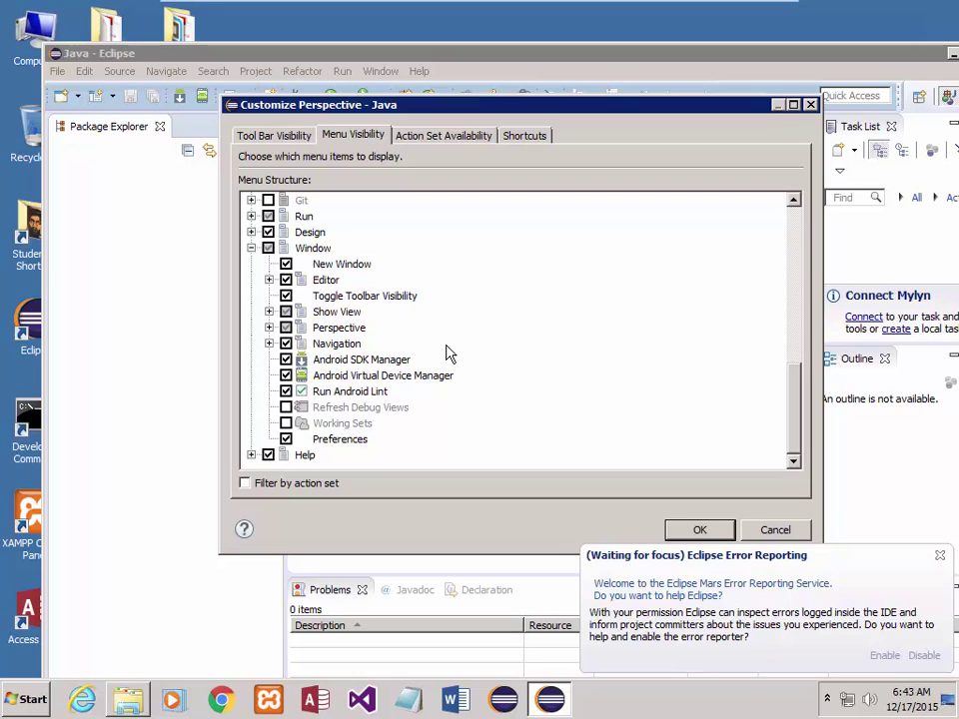
{"action": "left_click", "coordinate": [755, 530]}
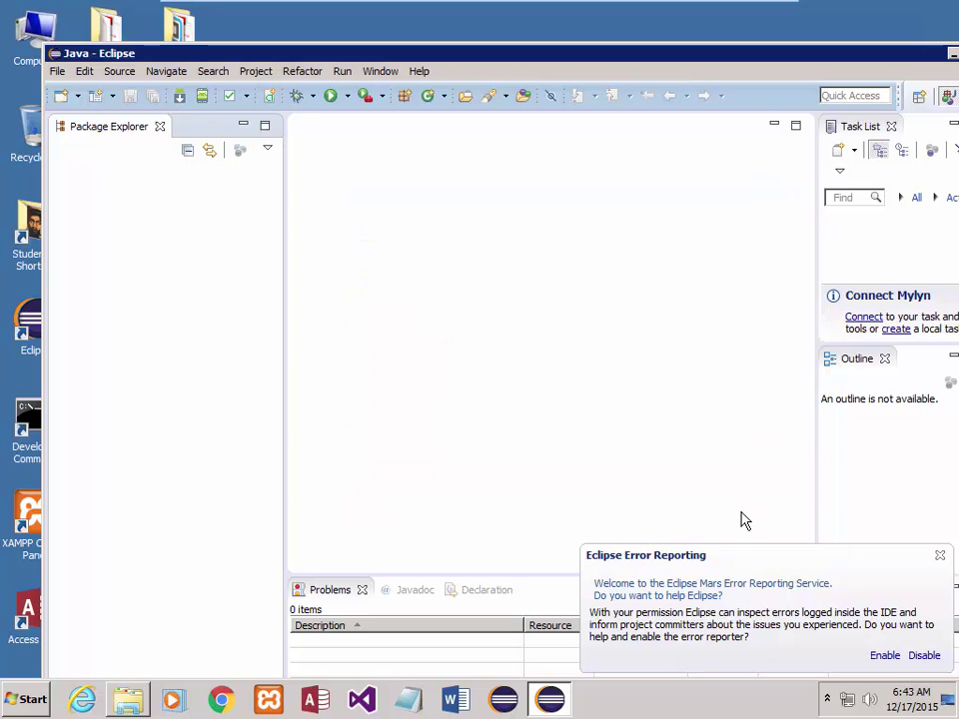
- Maximize the Eclipse window and close the Task List and Outline views
{"action": "double_click", "coordinate": [871, 57]}
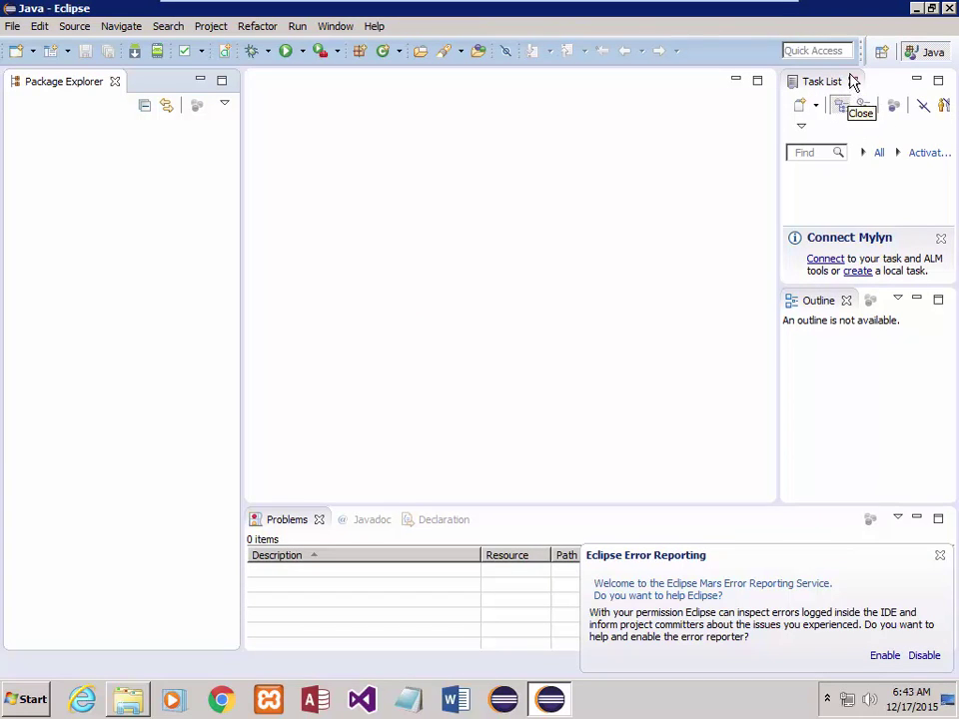
{"action": "left_click", "coordinate": [853, 80]}
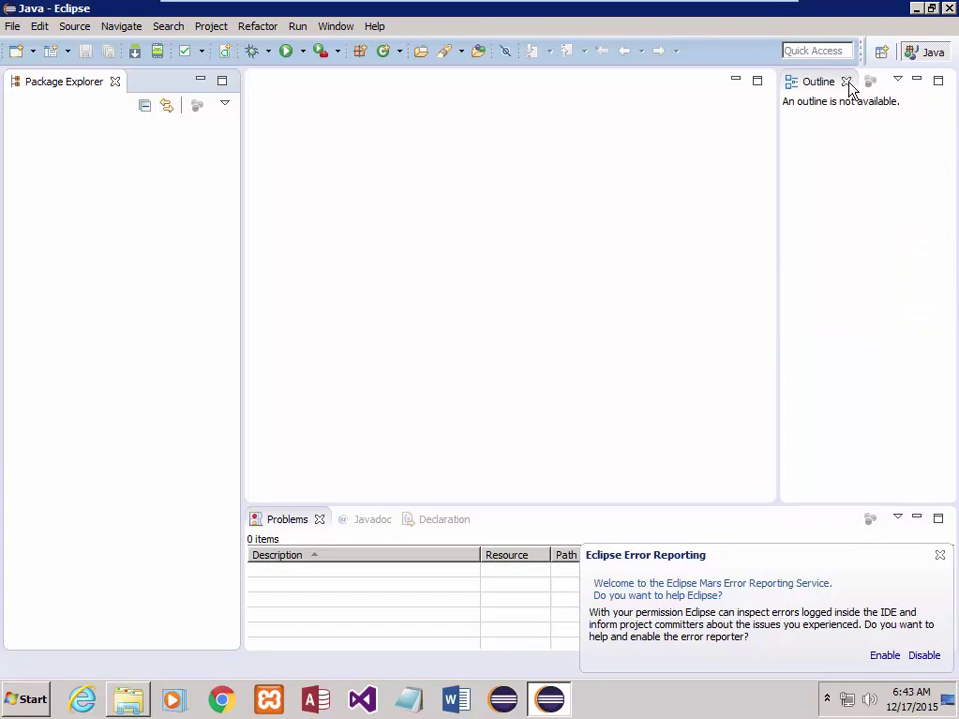
{"action": "left_click", "coordinate": [846, 82]}
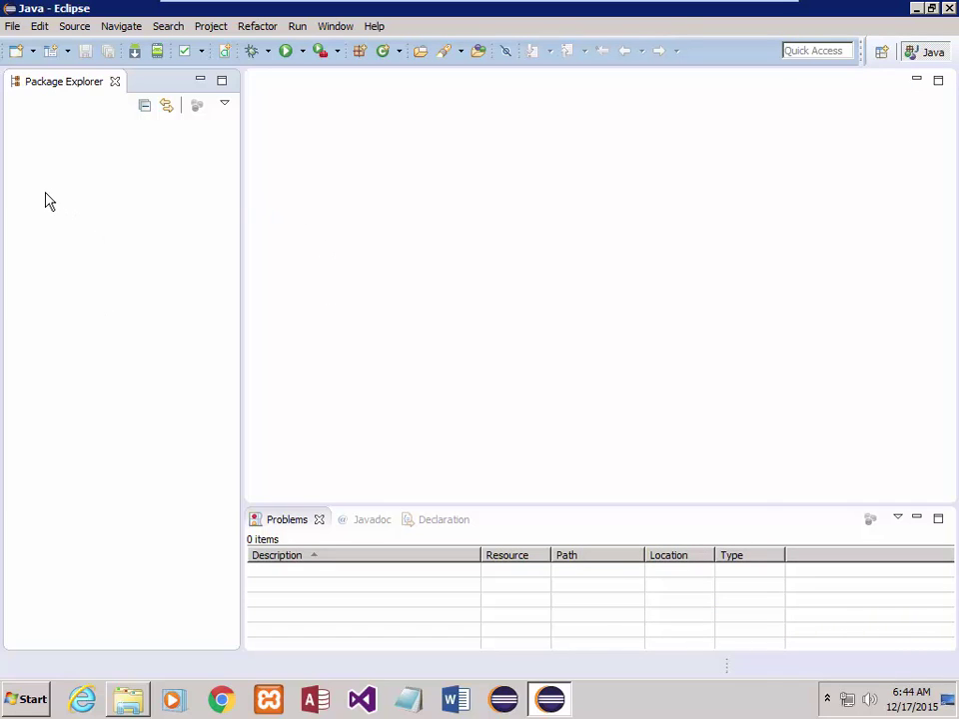
- Create a new Java project named Chapter01-Payroll from the File > New menu
{"action": "left_click", "coordinate": [12, 28]}
{"action": "mouse_move", "coordinate": [32, 45]}
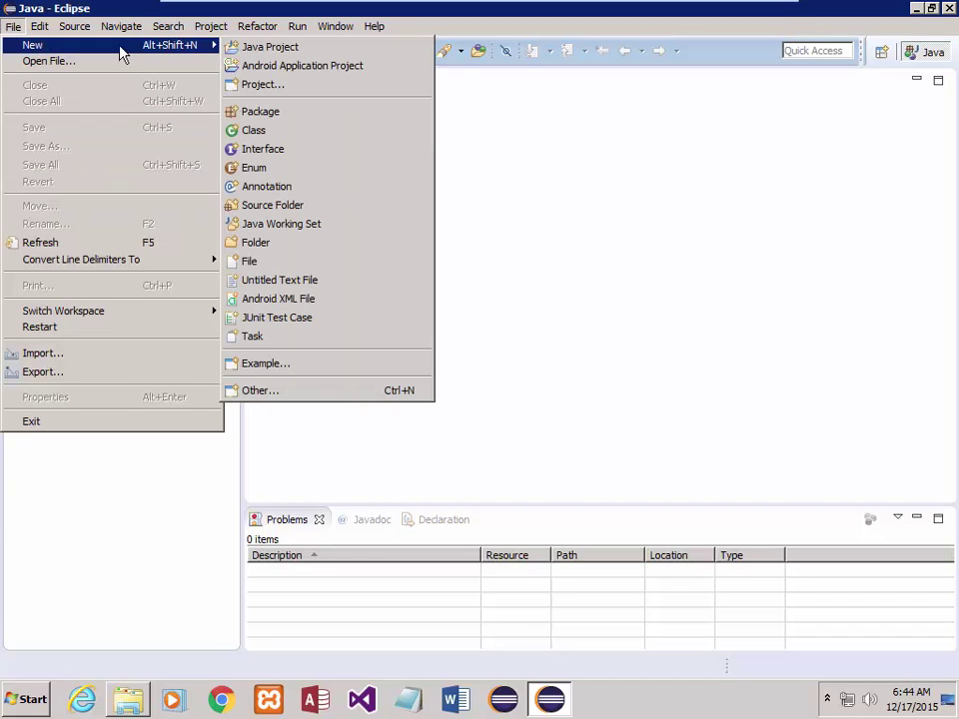
{"action": "left_click", "coordinate": [263, 48]}
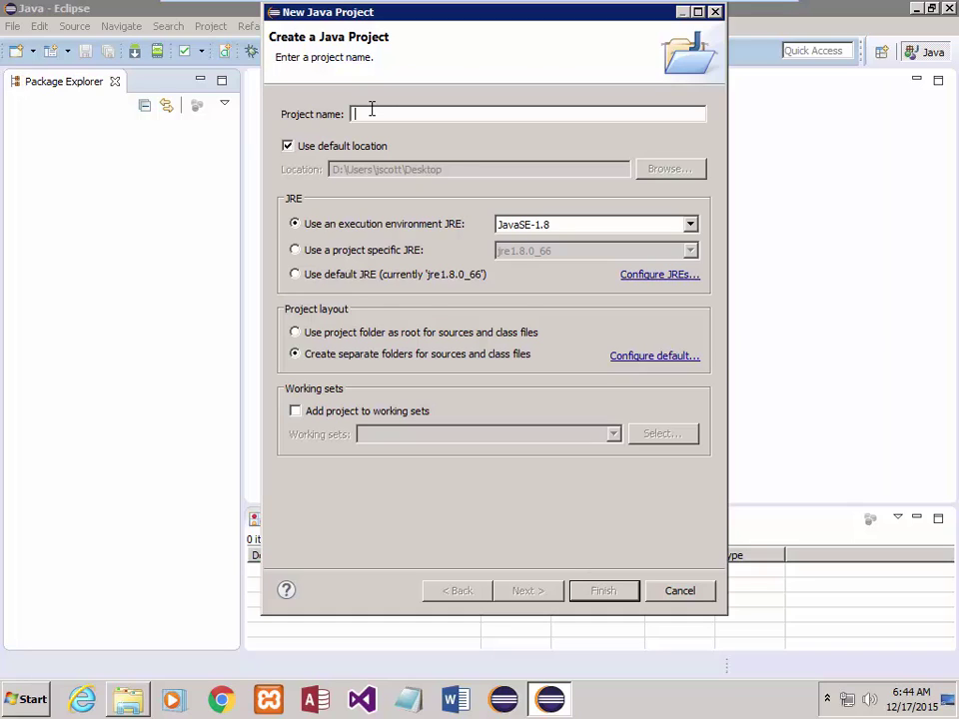
{"action": "type", "text": "Chapter0"}
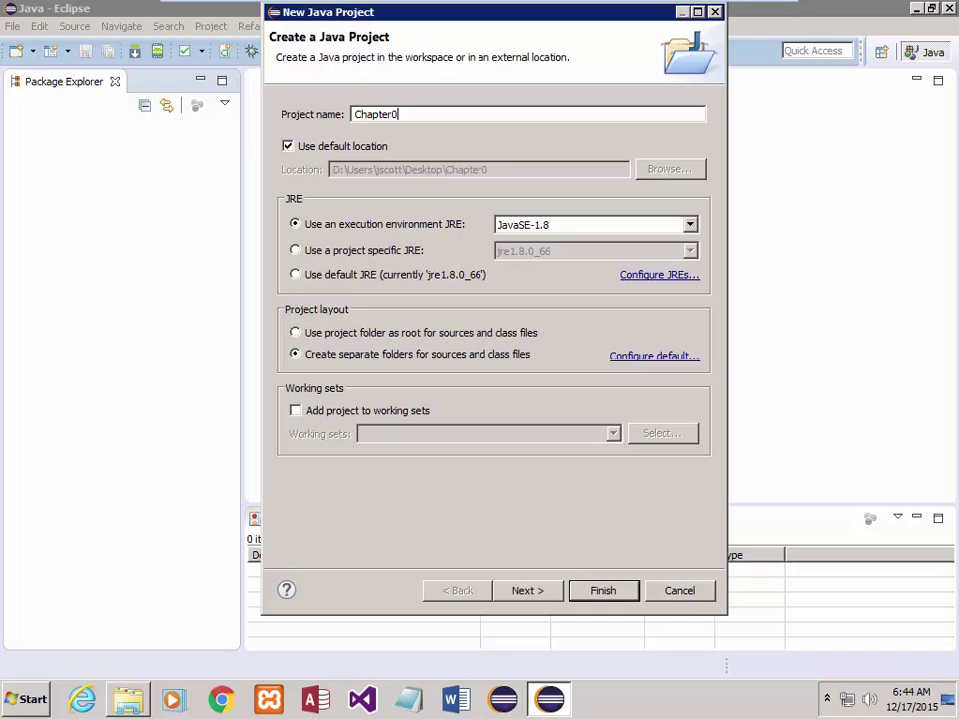
{"action": "type", "text": "1-Payroll"}
{"action": "left_click", "coordinate": [616, 592]}
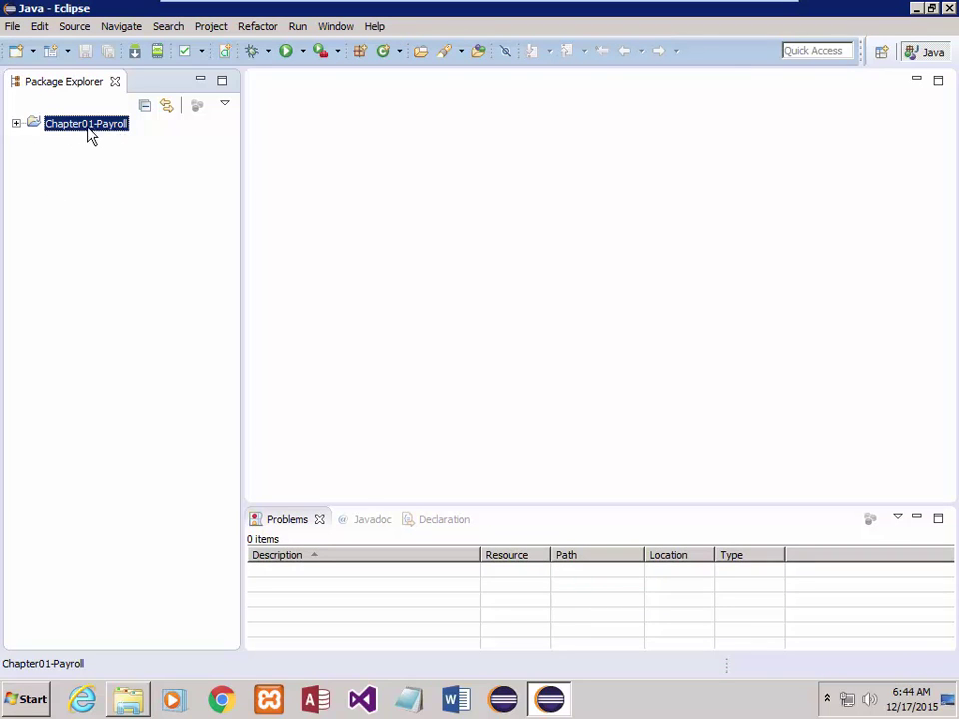
- Expand Chapter01-Payroll, view the JRE System Library jars, then collapse the library
{"action": "left_click", "coordinate": [16, 123]}
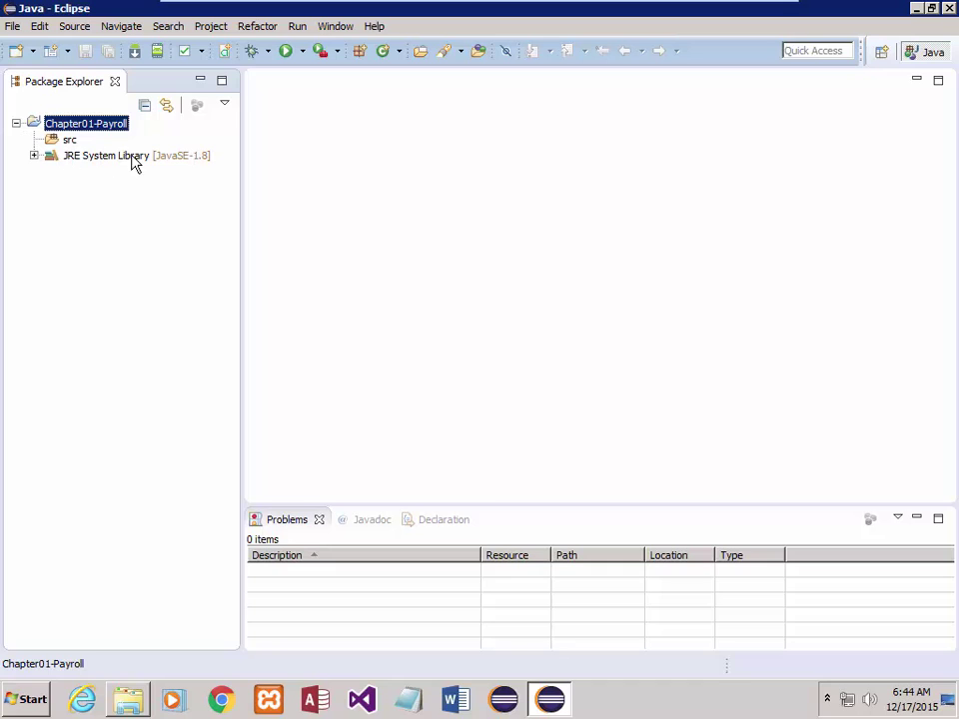
{"action": "left_click", "coordinate": [35, 155]}
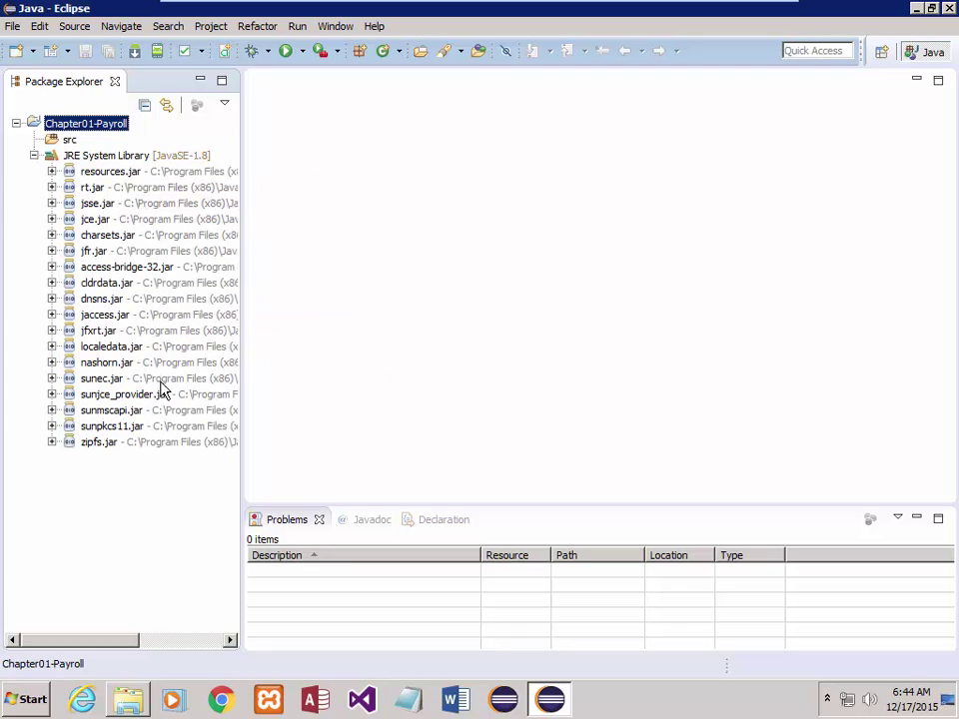
{"action": "left_click", "coordinate": [34, 156]}
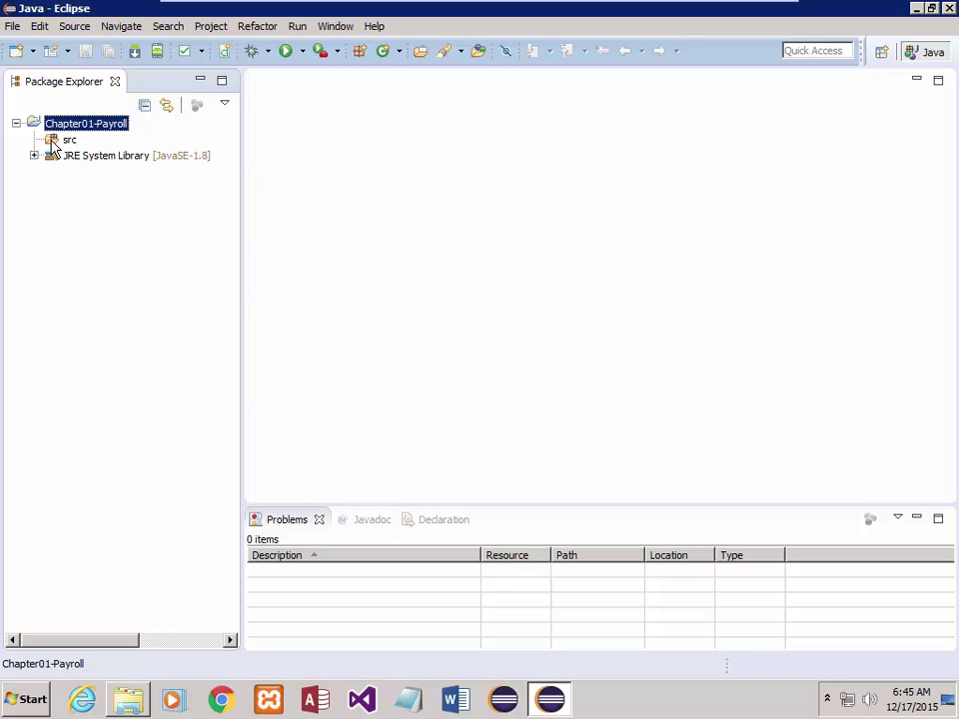
- Create a package in src named edu.blackhawk followed by the author's user name
{"action": "right_click", "coordinate": [53, 143]}
{"action": "mouse_move", "coordinate": [203, 150]}
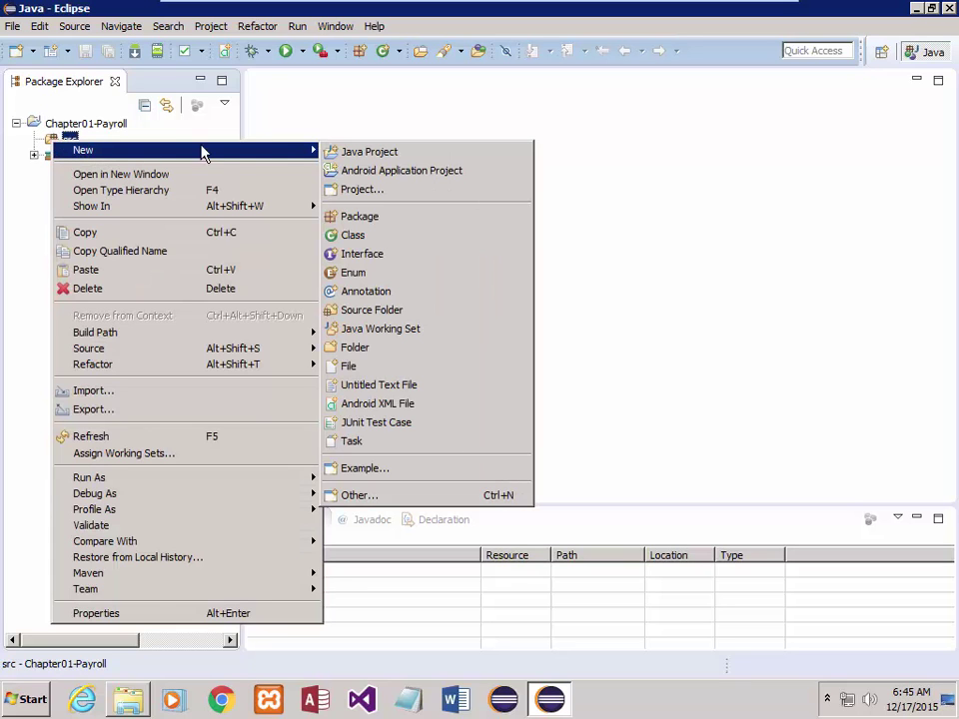
{"action": "left_click", "coordinate": [363, 221]}
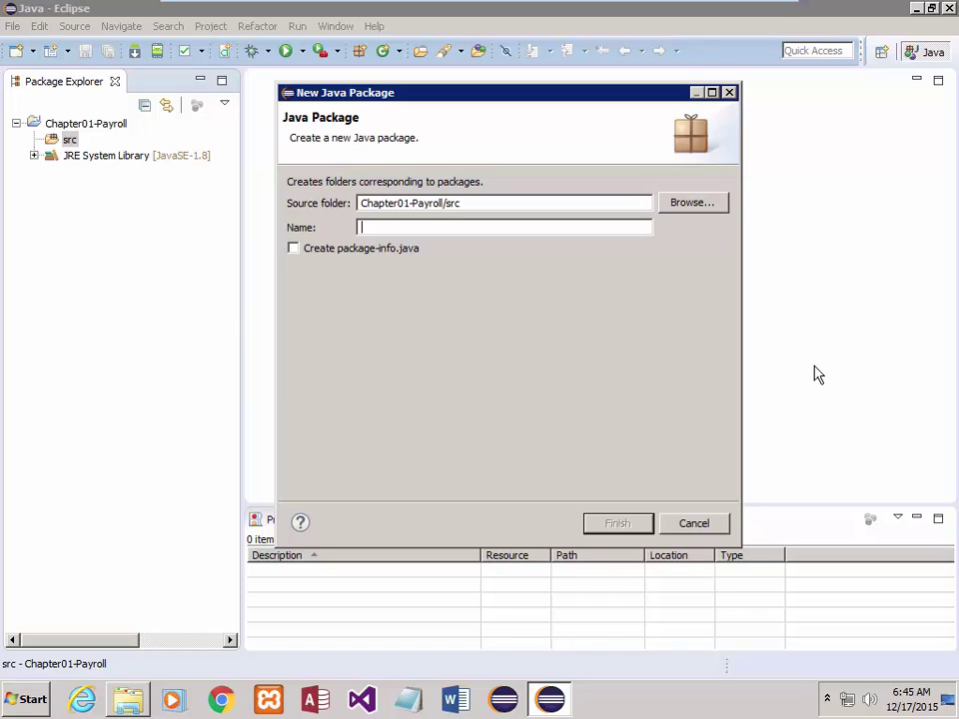
{"action": "type", "text": "edu.blackhawk.jscott"}
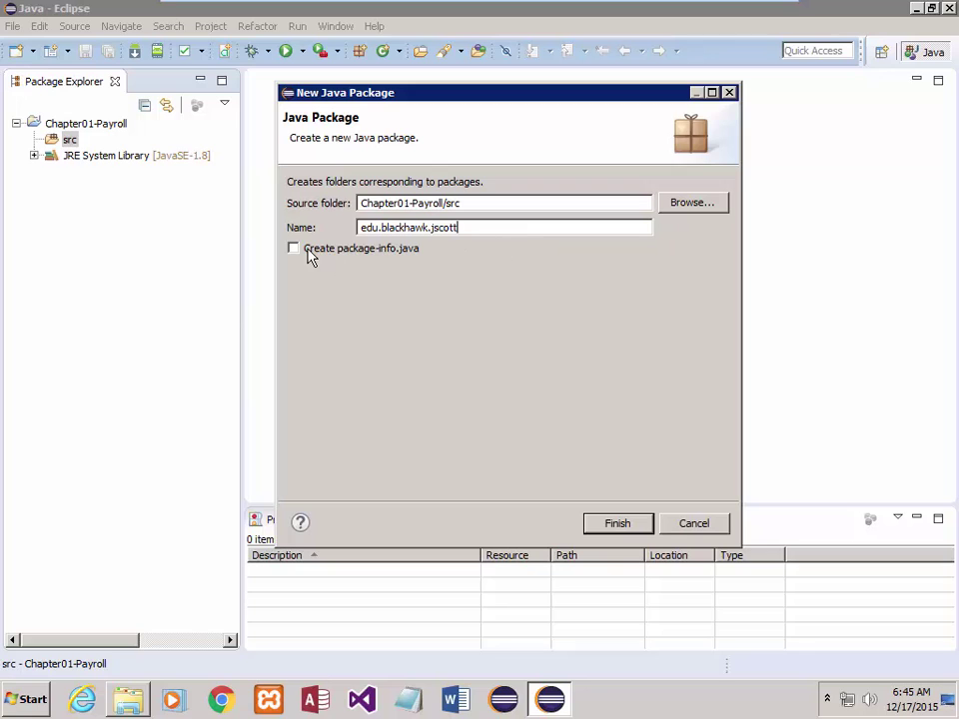
{"action": "left_click", "coordinate": [616, 524]}
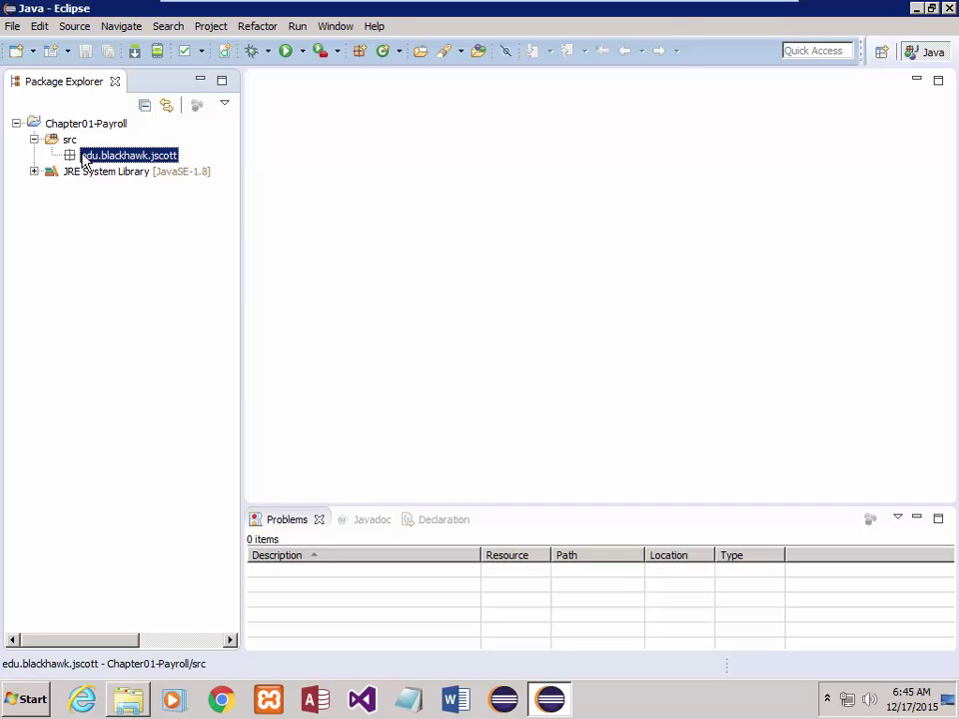
- Create class Payroll in the package with a public static void main stub
{"action": "right_click", "coordinate": [90, 160]}
{"action": "mouse_move", "coordinate": [135, 166]}
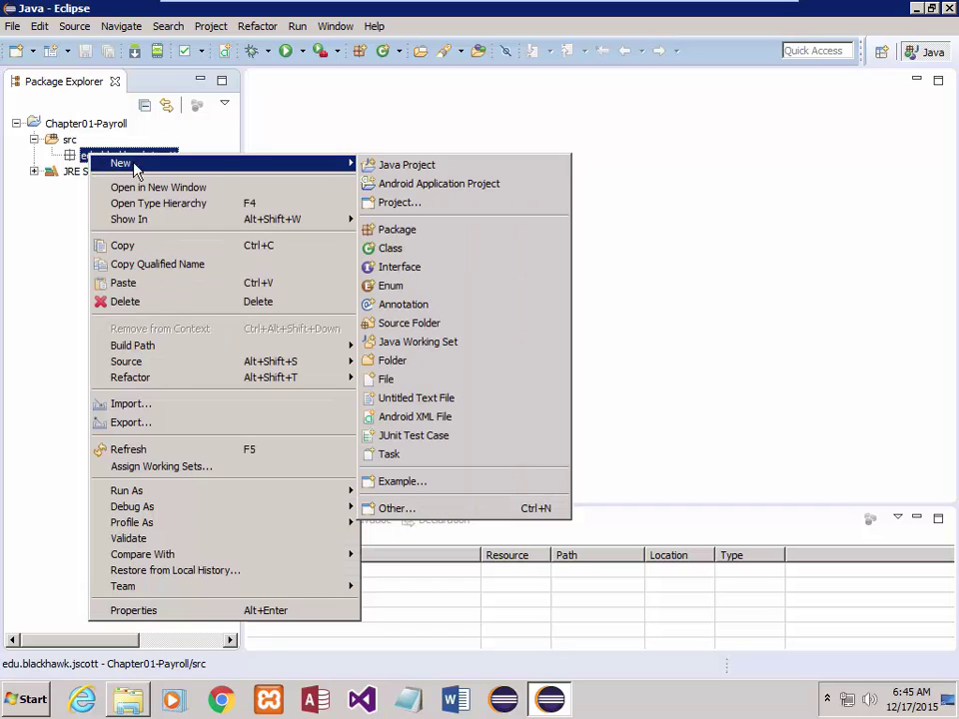
{"action": "left_click", "coordinate": [385, 249]}
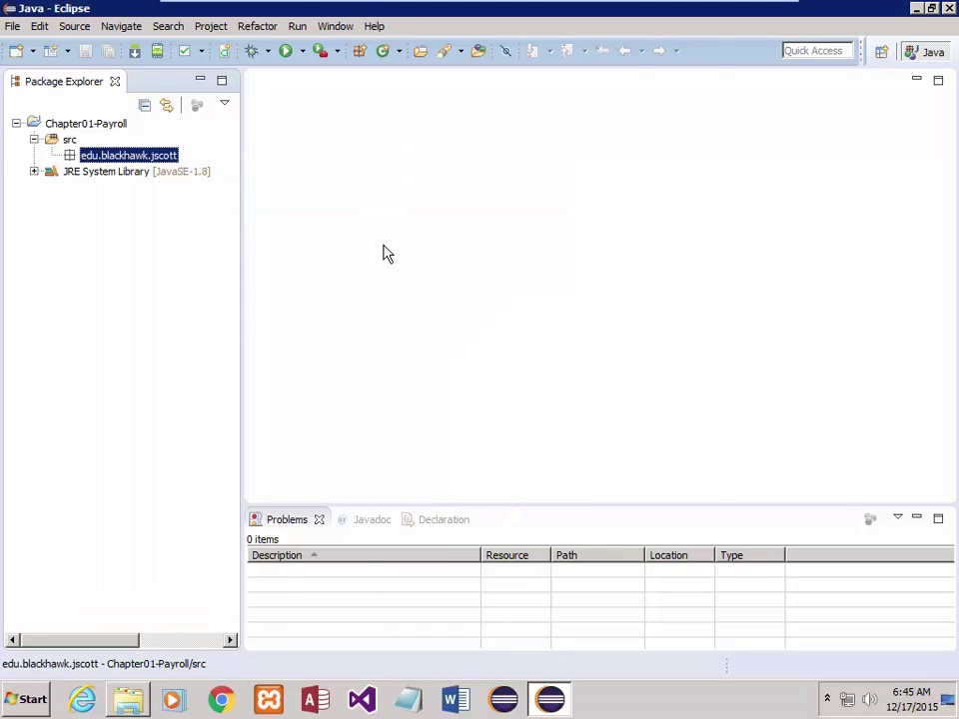
{"action": "type", "text": "Payroll"}
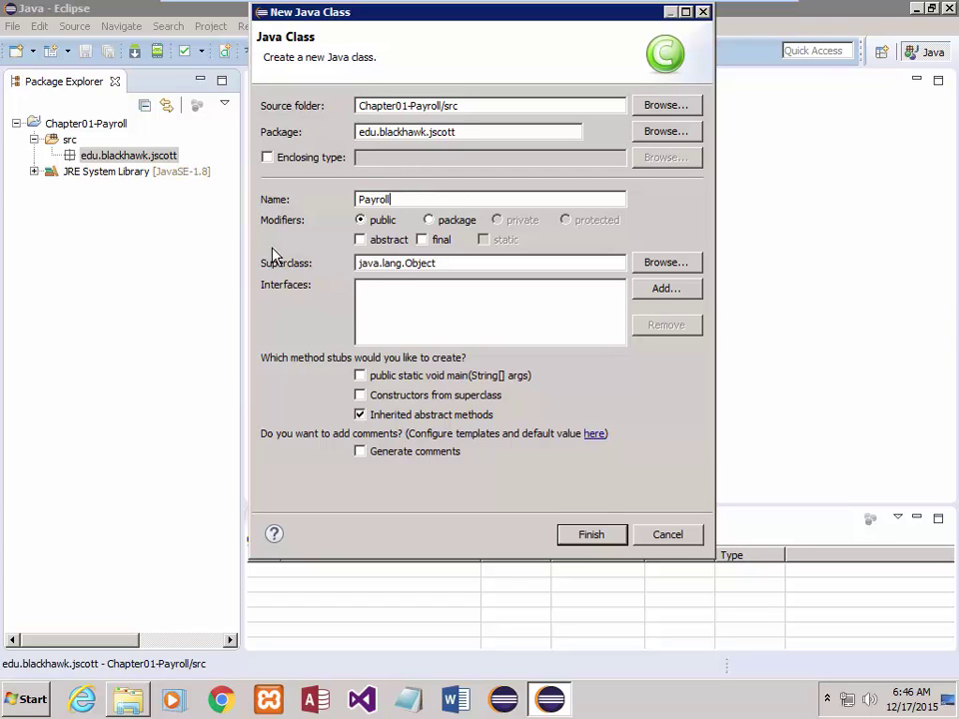
{"action": "double_click", "coordinate": [375, 199]}
{"action": "left_click", "coordinate": [360, 377]}
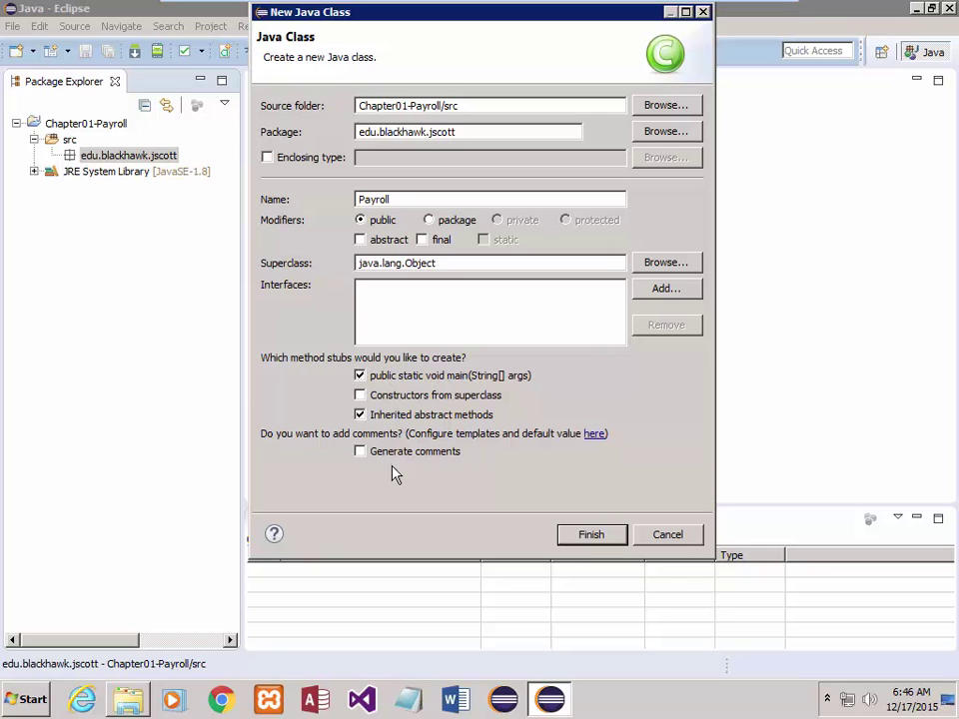
{"action": "left_click", "coordinate": [587, 543]}
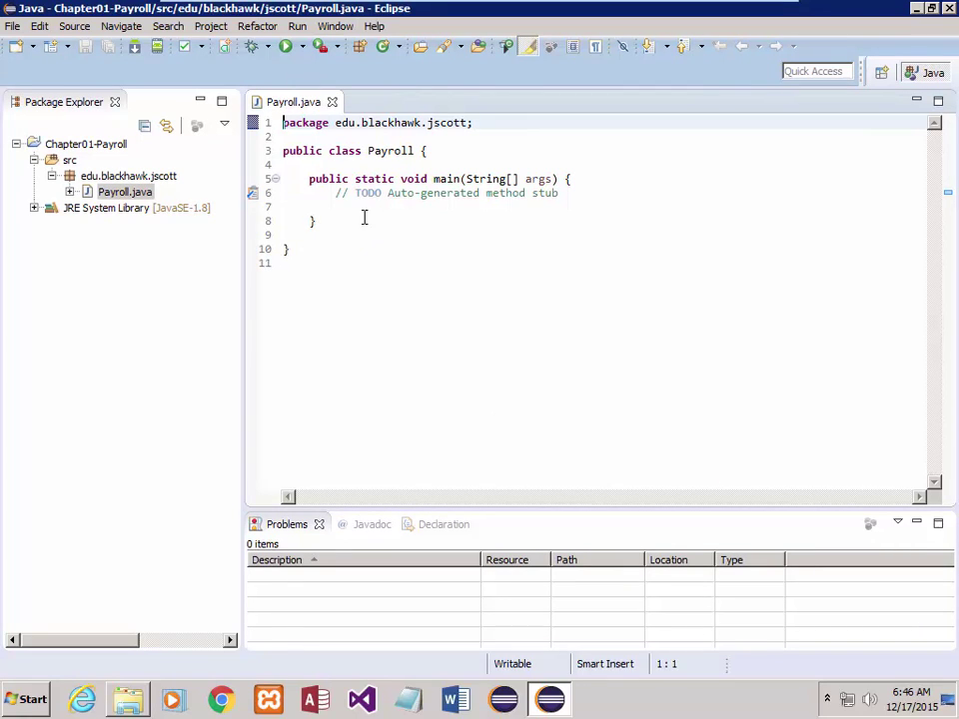
{"action": "left_click", "coordinate": [338, 30]}
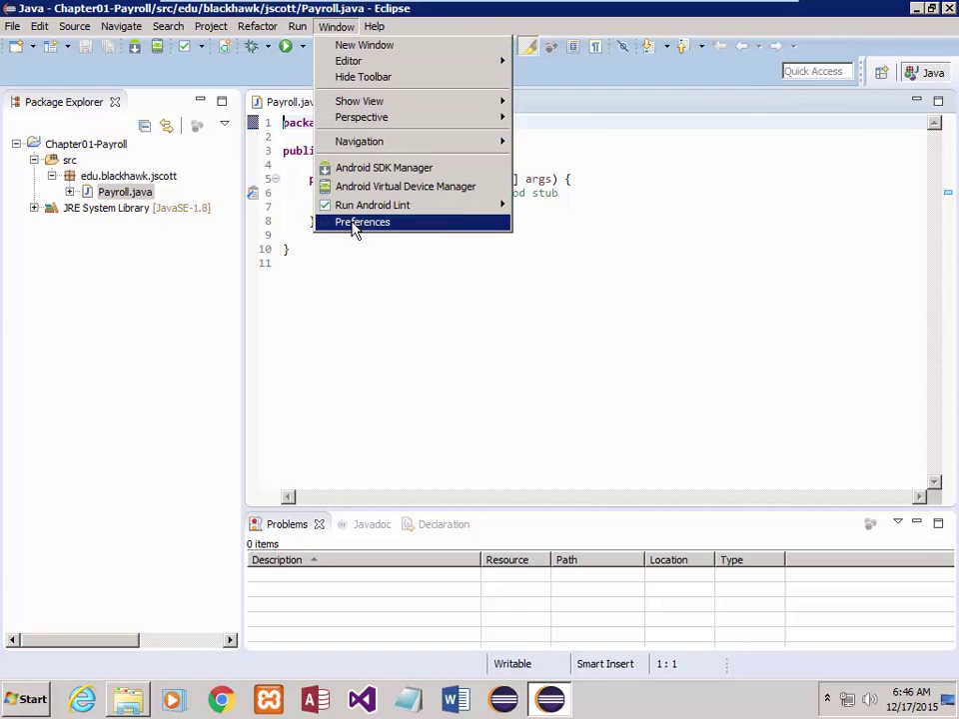
{"action": "left_click", "coordinate": [356, 225]}
{"action": "left_click", "coordinate": [208, 64]}
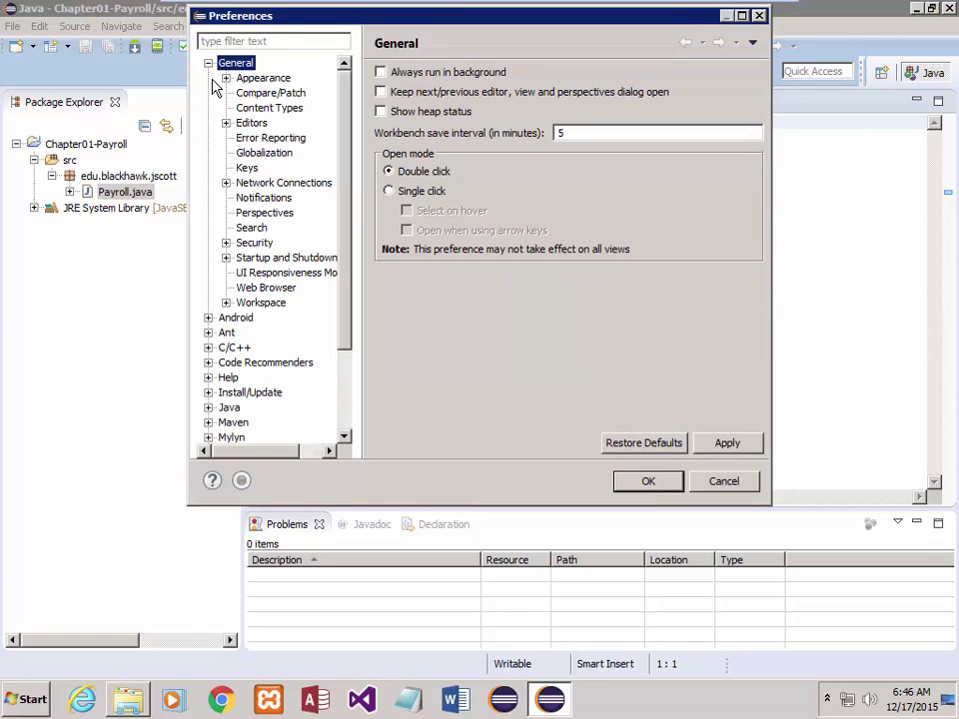
{"action": "left_click", "coordinate": [226, 78]}
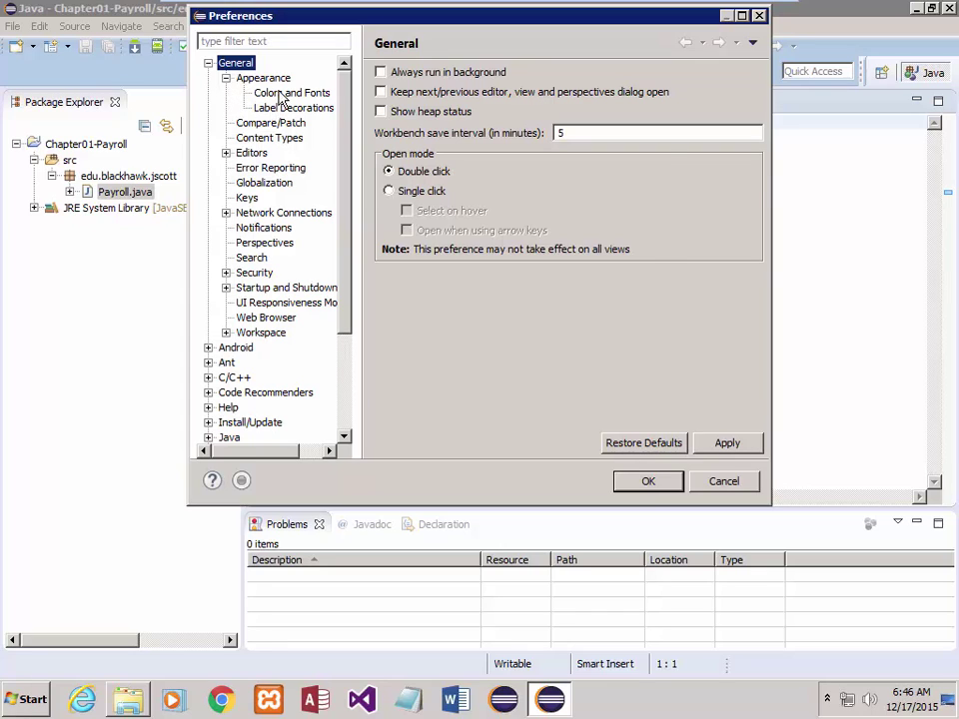
{"action": "left_click", "coordinate": [287, 93]}
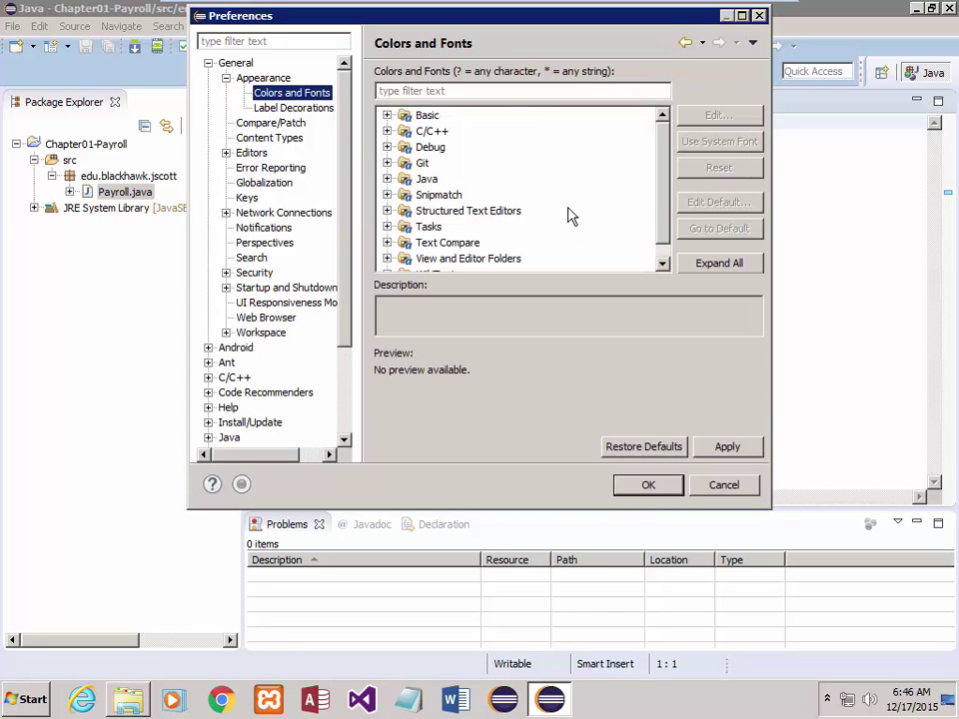
{"action": "left_click", "coordinate": [387, 179]}
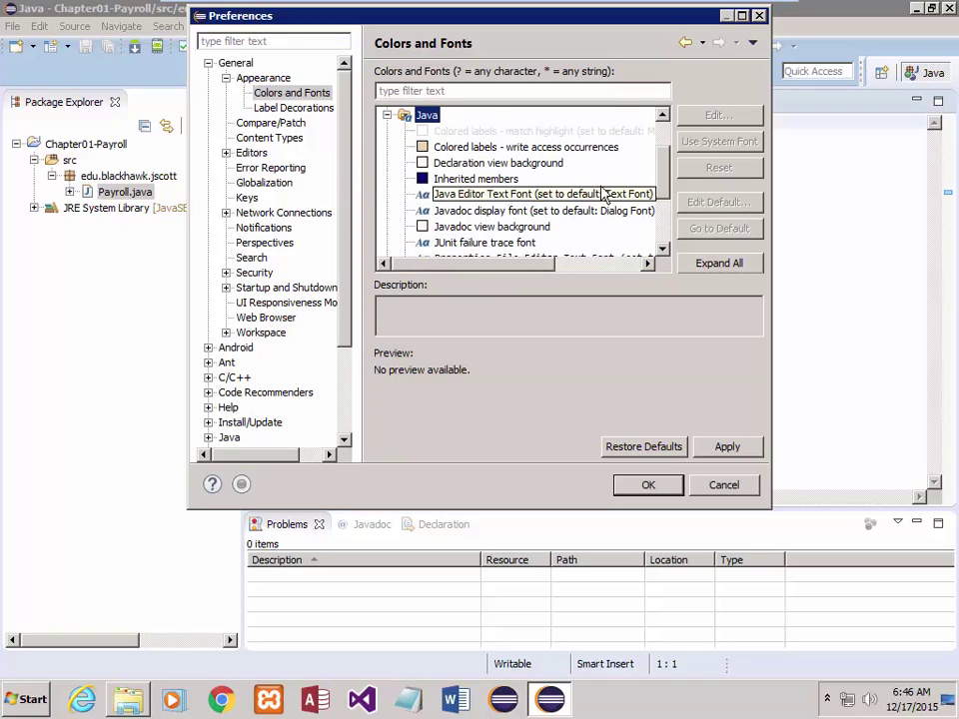
{"action": "scroll", "coordinate": [664, 200], "scroll_direction": "down", "scroll_amount": 2}
{"action": "scroll", "coordinate": [664, 206], "scroll_direction": "down", "scroll_amount": 1}
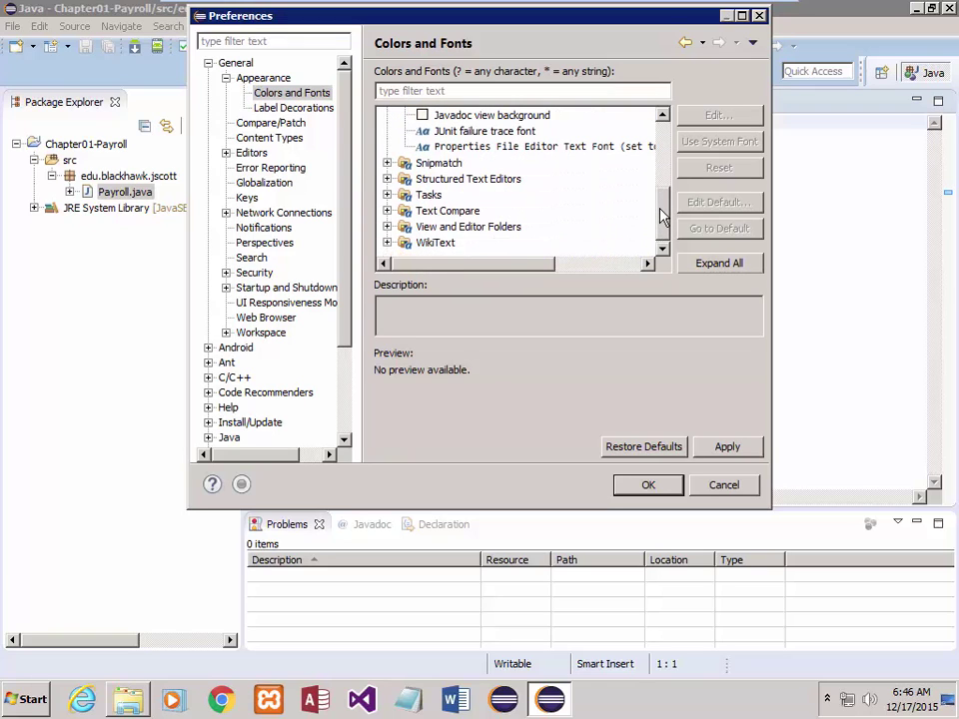
{"action": "left_click_drag", "start_coordinate": [660, 216], "coordinate": [669, 202]}
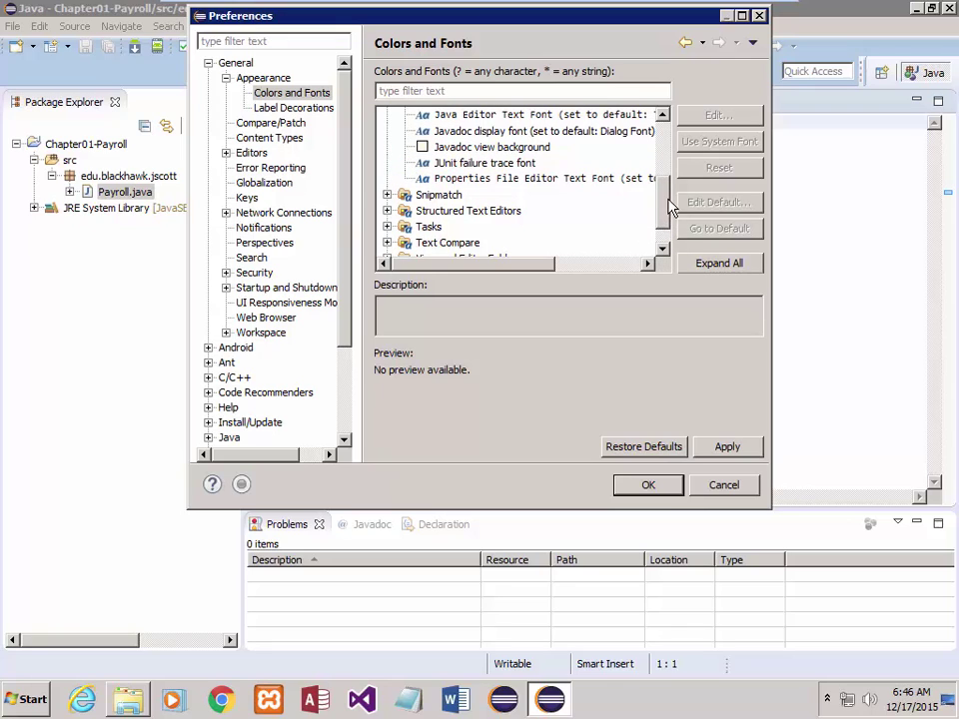
{"action": "left_click_drag", "start_coordinate": [663, 206], "coordinate": [667, 240]}
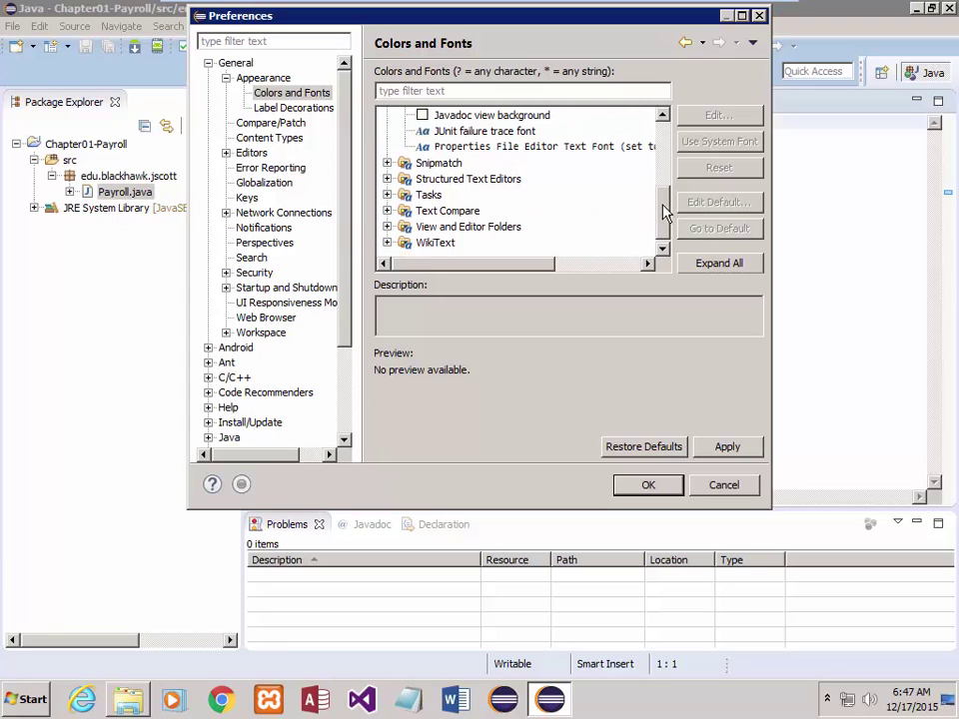
{"action": "left_click", "coordinate": [389, 228]}
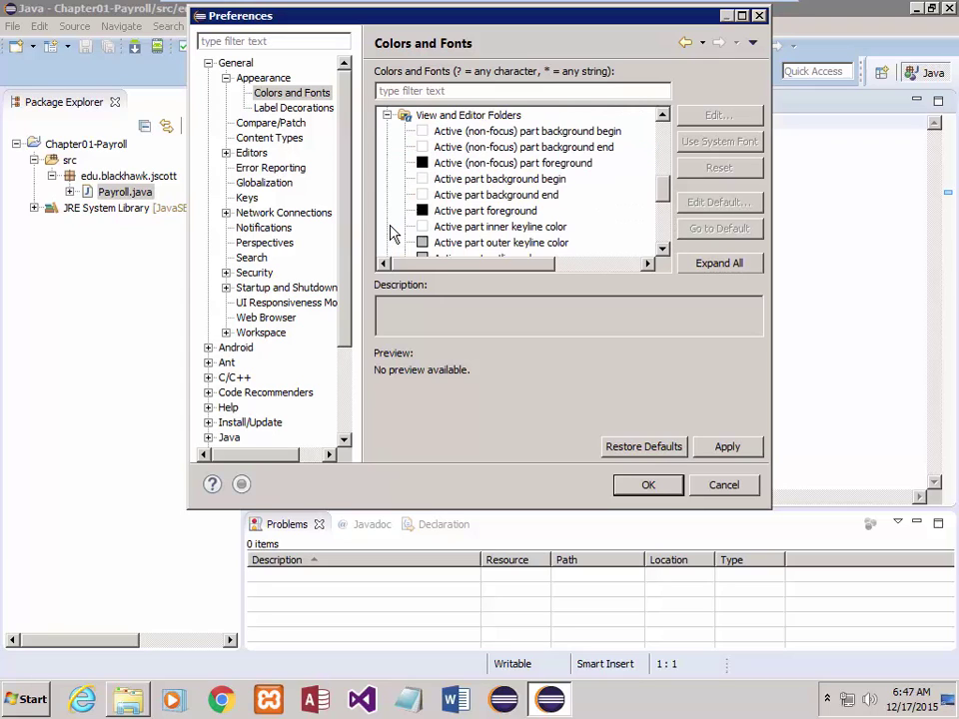
{"action": "scroll", "coordinate": [429, 224], "scroll_direction": "down", "scroll_amount": 4}
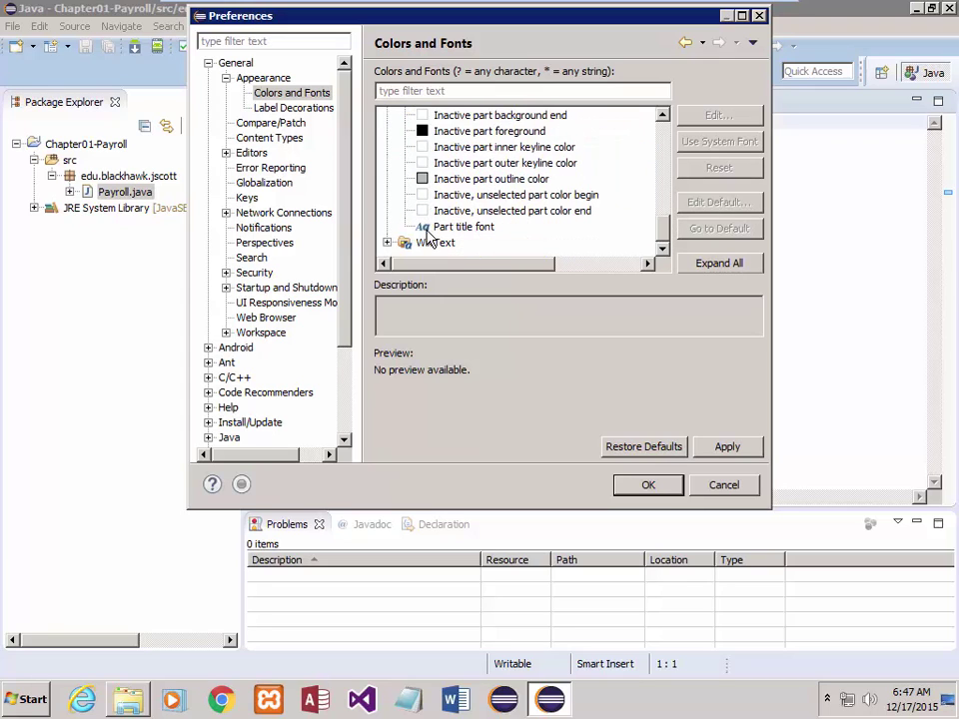
{"action": "scroll", "coordinate": [420, 228], "scroll_direction": "up", "scroll_amount": 10}
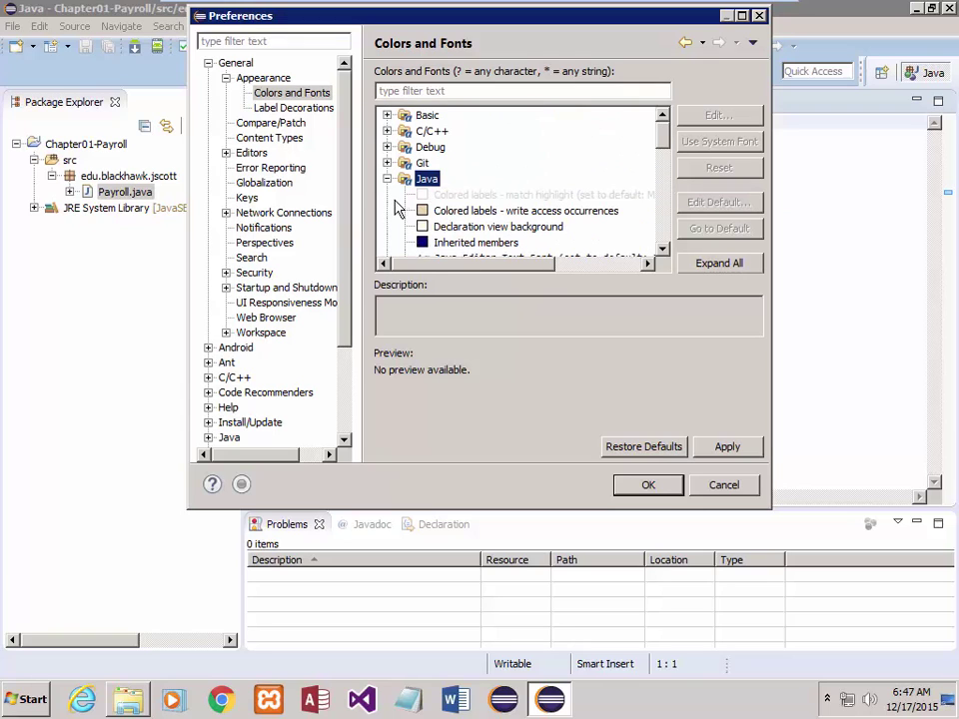
{"action": "scroll", "coordinate": [392, 192], "scroll_direction": "down", "scroll_amount": 1}
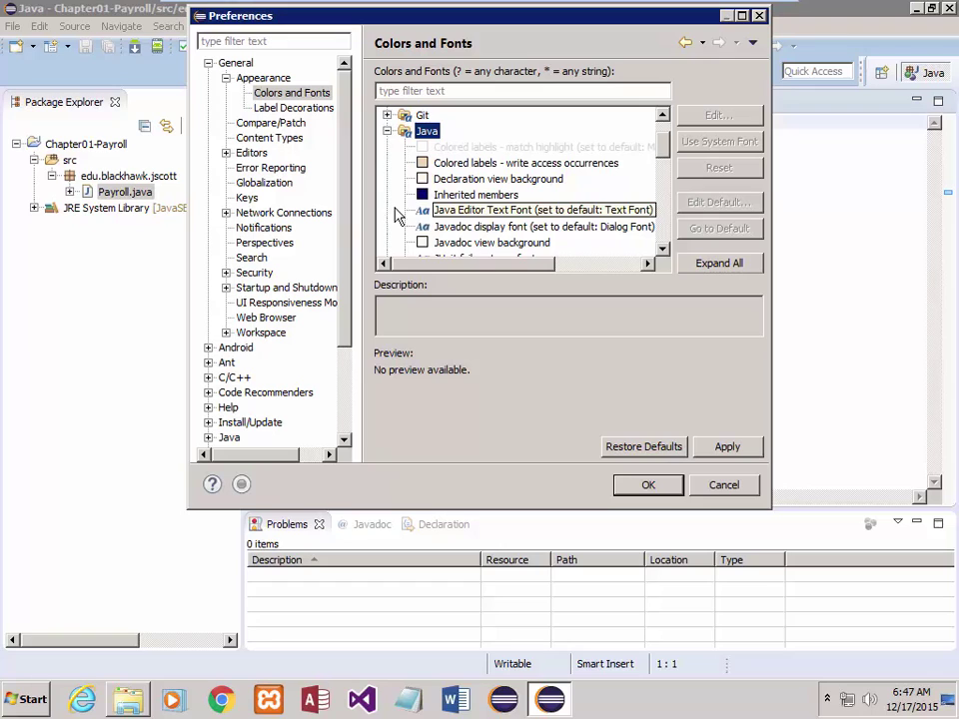
- Set the Javadoc display font size to 14, close Preferences, and select the Payroll.java code
{"action": "left_click", "coordinate": [461, 229]}
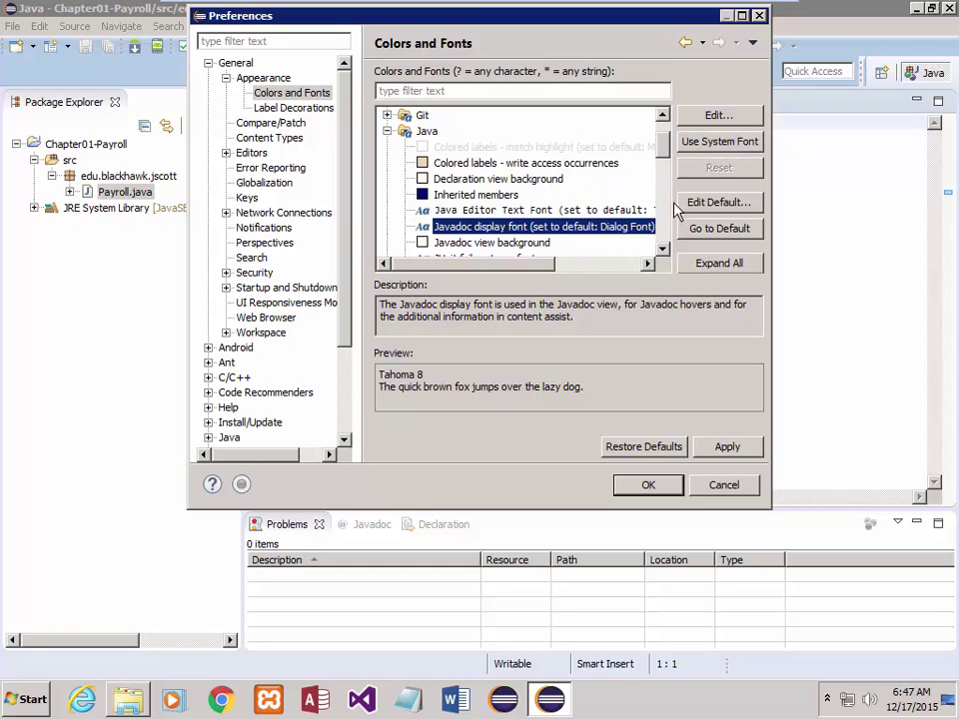
{"action": "left_click", "coordinate": [503, 212]}
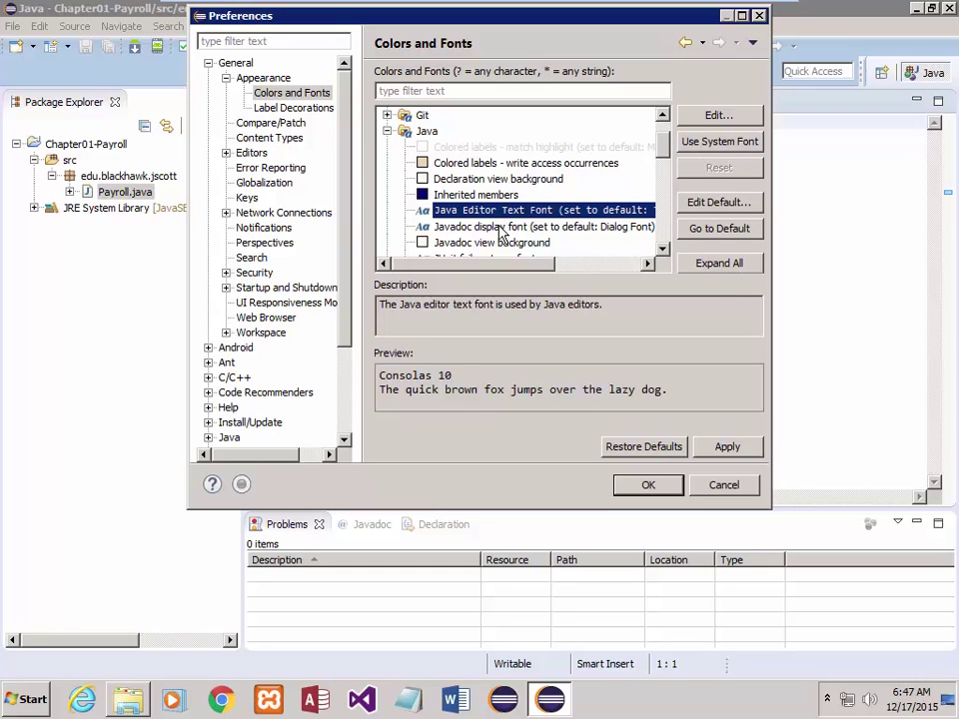
{"action": "left_click", "coordinate": [501, 229]}
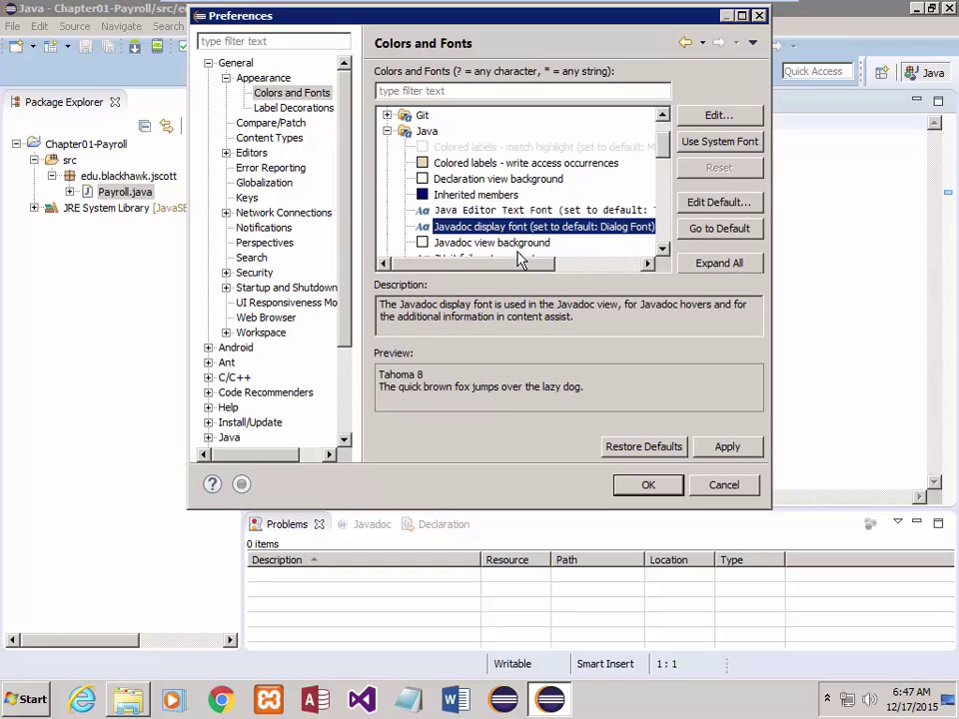
{"action": "scroll", "coordinate": [452, 395], "scroll_direction": "down", "scroll_amount": 1}
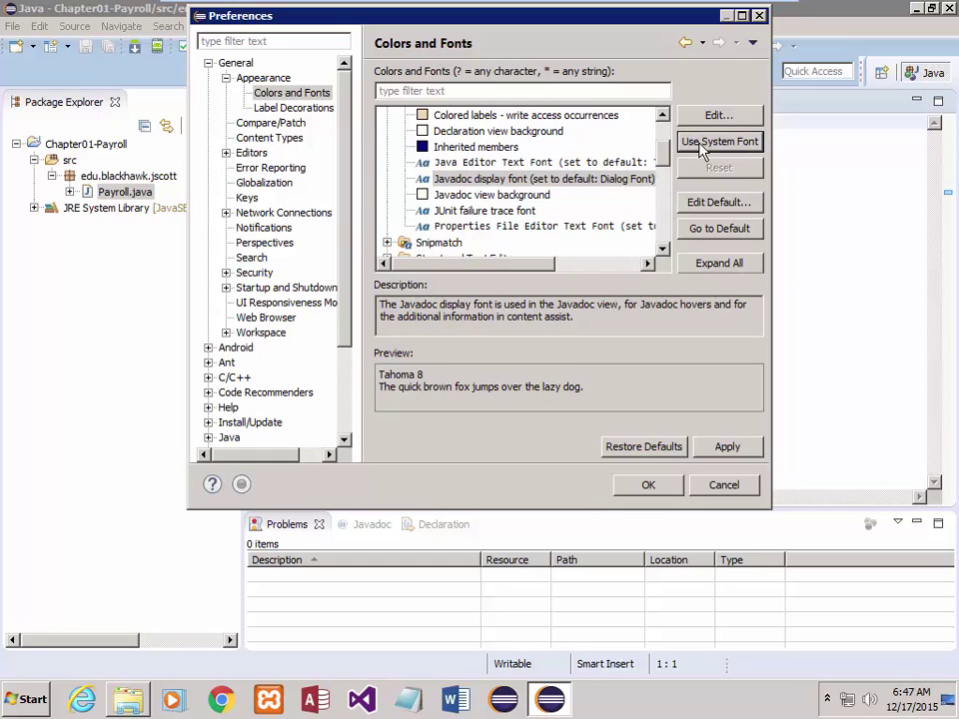
{"action": "left_click", "coordinate": [711, 118]}
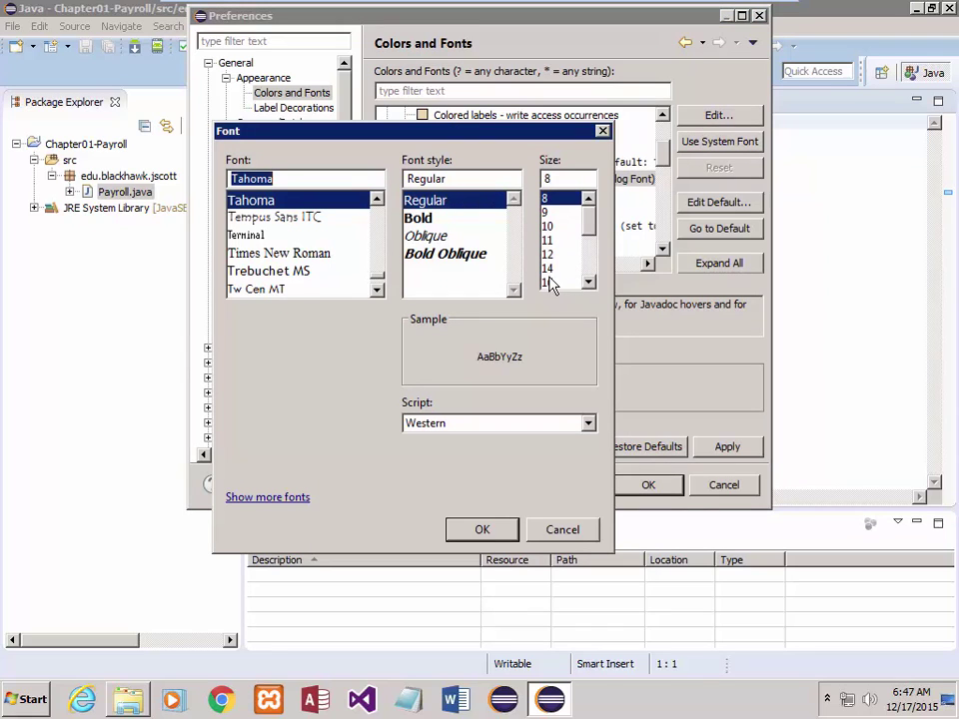
{"action": "left_click", "coordinate": [551, 269]}
{"action": "left_click", "coordinate": [472, 530]}
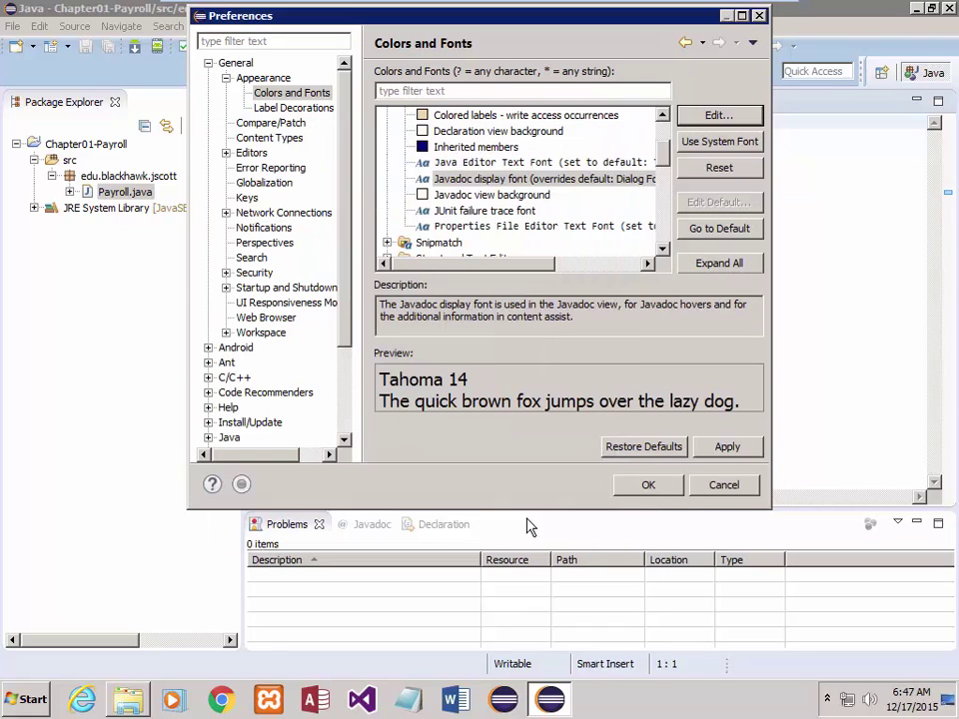
{"action": "left_click", "coordinate": [639, 486]}
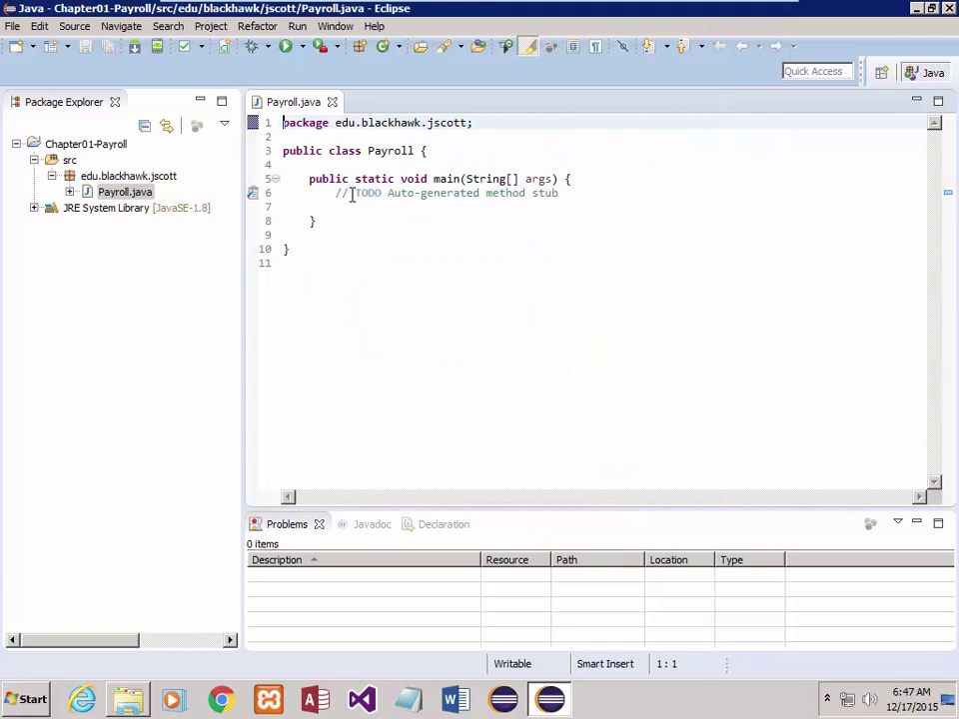
{"action": "left_click_drag", "start_coordinate": [282, 123], "coordinate": [356, 275]}
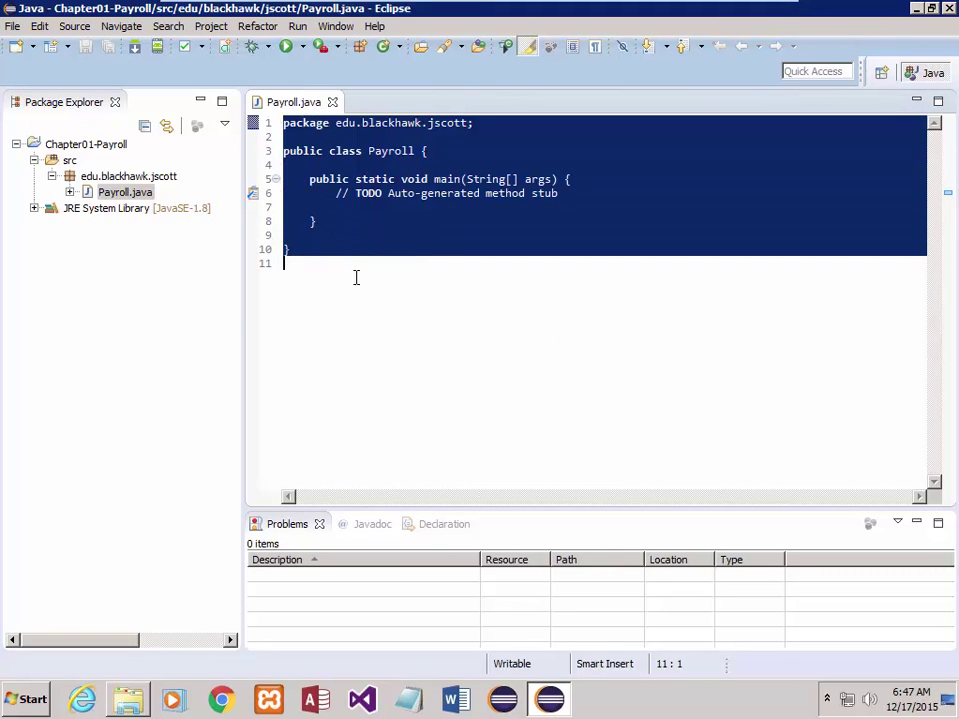
- Reopen Preferences and navigate to General > Appearance > Colors and Fonts
{"action": "left_click", "coordinate": [336, 29]}
{"action": "left_click", "coordinate": [376, 226]}
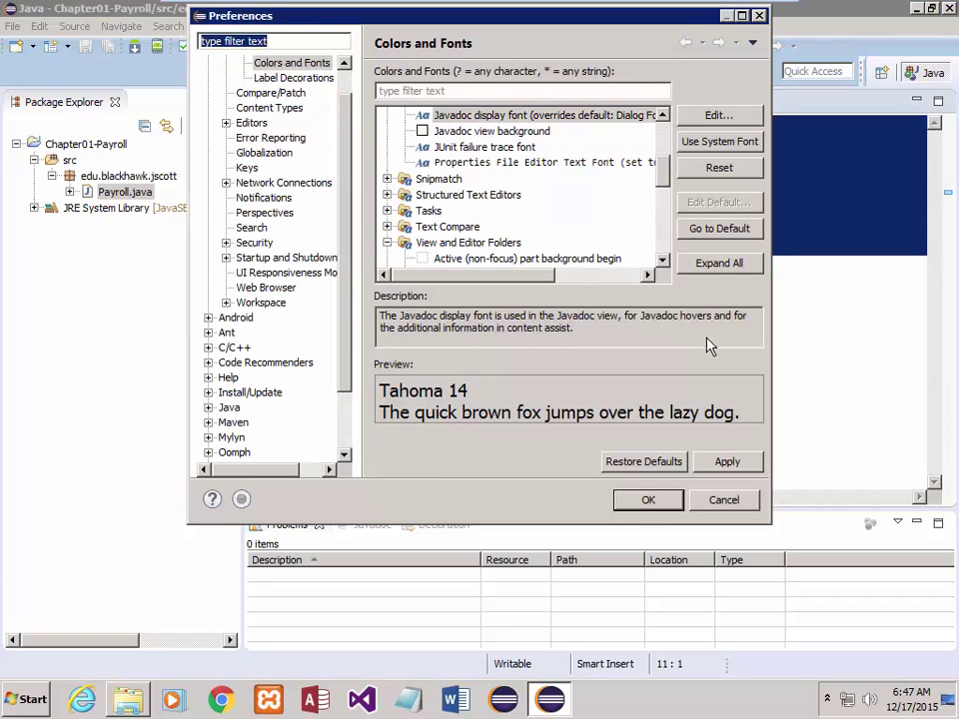
{"action": "left_click", "coordinate": [719, 501]}
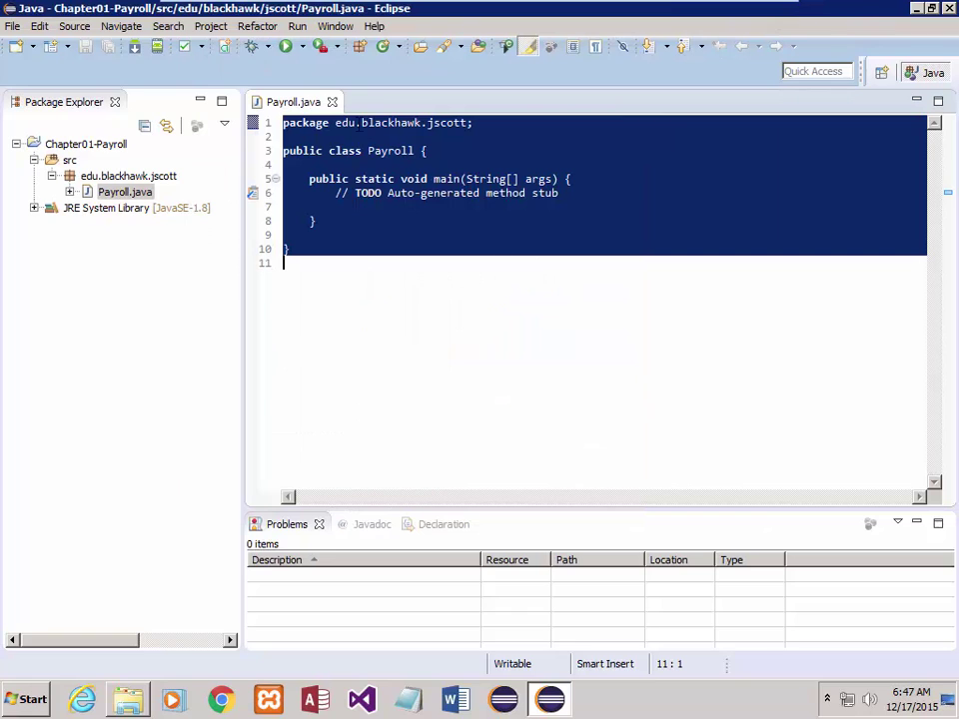
{"action": "left_click", "coordinate": [337, 27]}
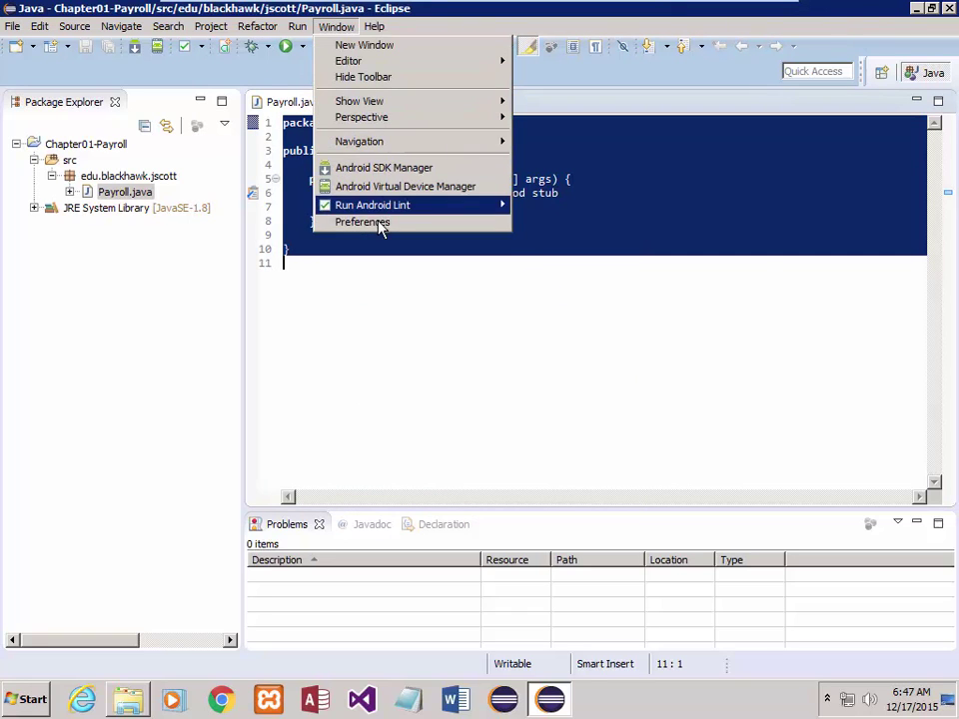
{"action": "left_click", "coordinate": [379, 224]}
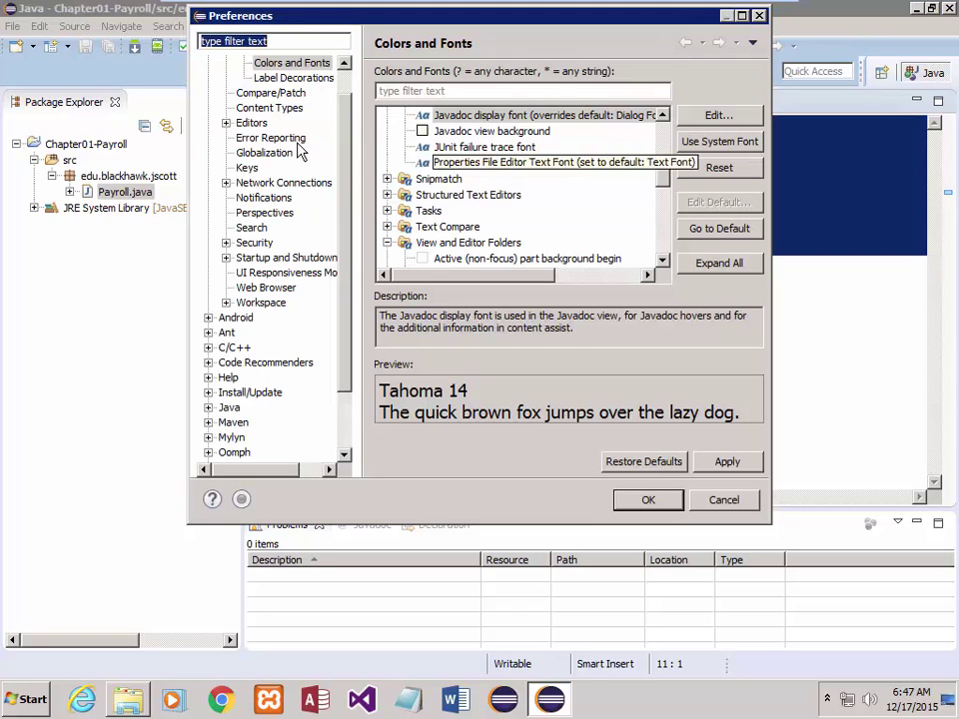
{"action": "scroll", "coordinate": [261, 86], "scroll_direction": "up", "scroll_amount": 1}
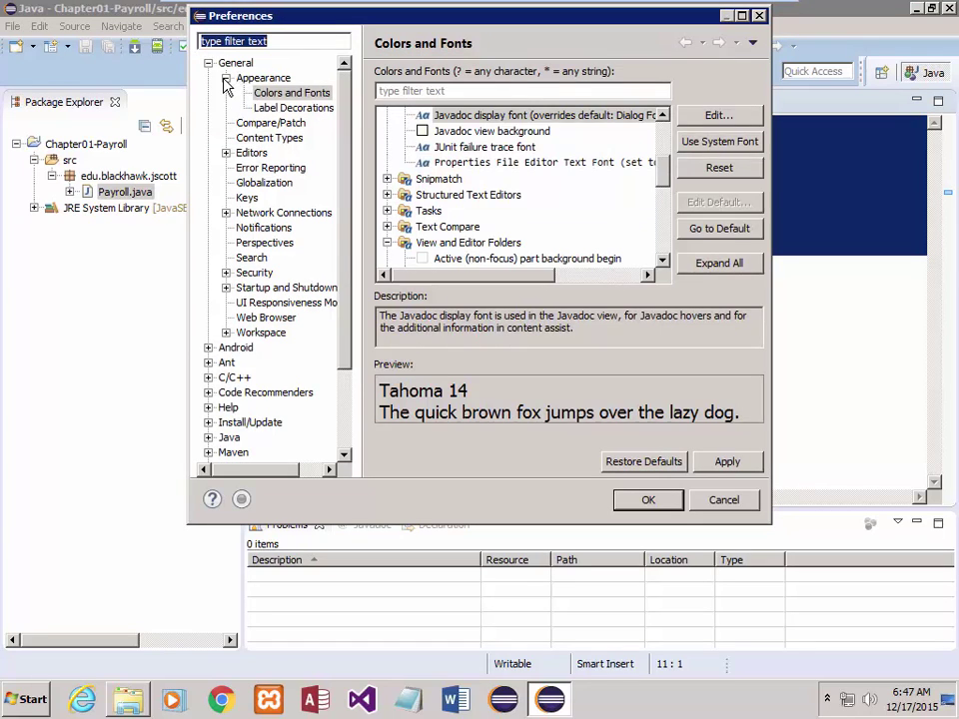
{"action": "left_click", "coordinate": [225, 78]}
{"action": "left_click", "coordinate": [207, 63]}
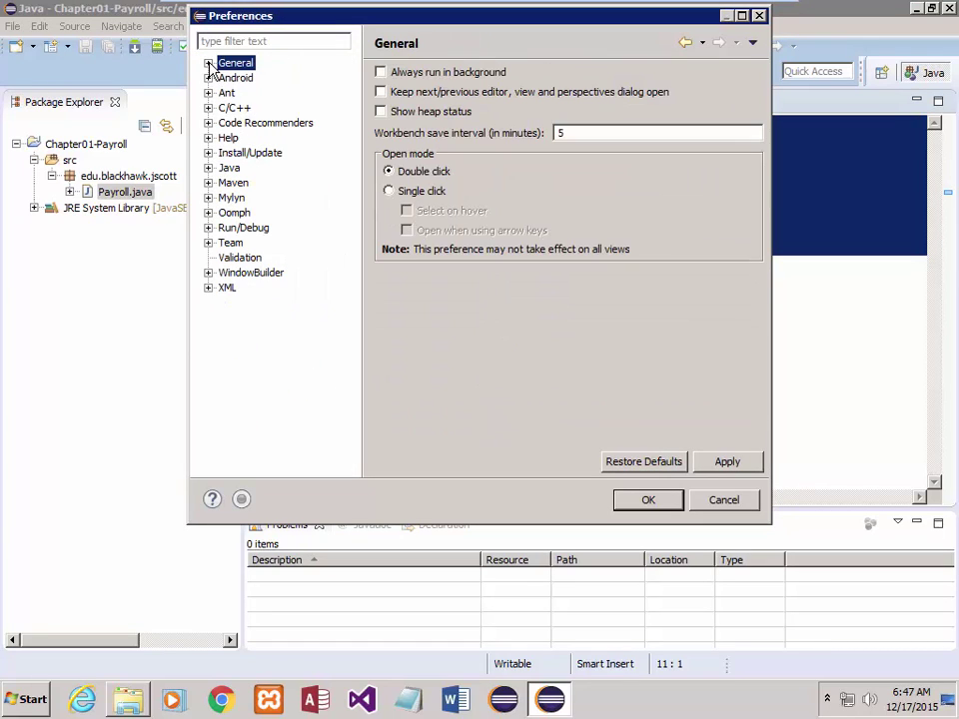
{"action": "left_click", "coordinate": [208, 63]}
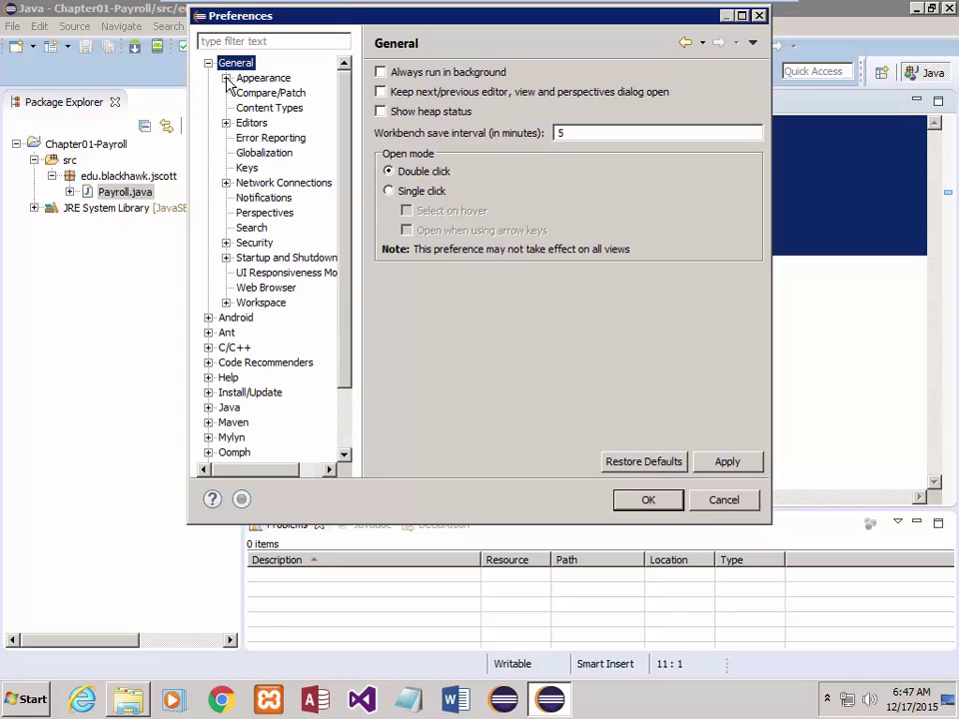
{"action": "left_click", "coordinate": [226, 78]}
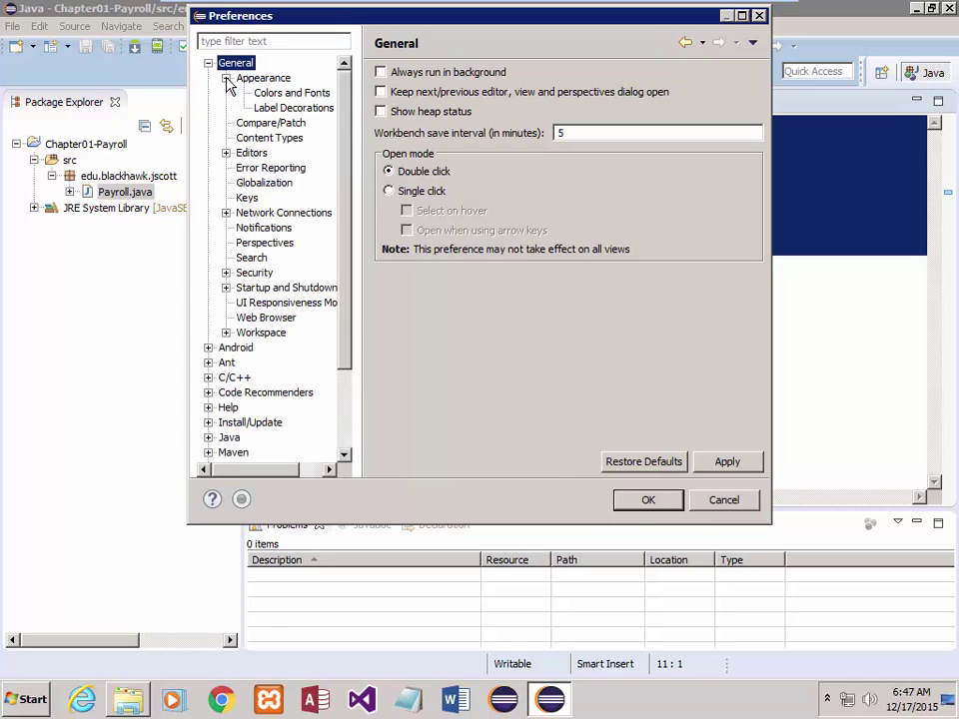
{"action": "left_click", "coordinate": [296, 95]}
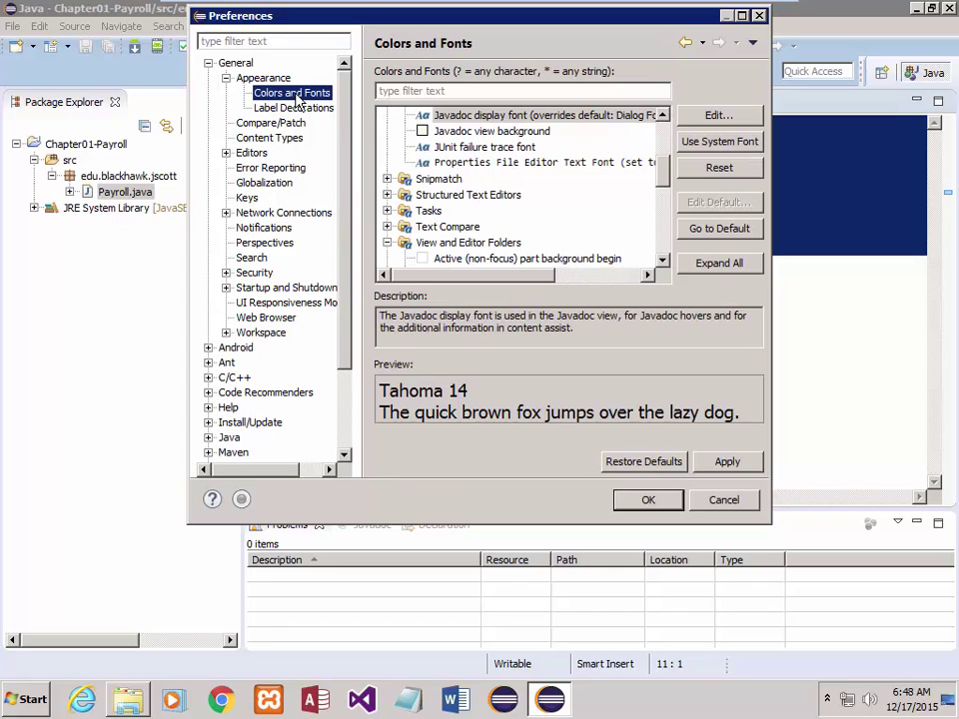
- Confirm Tahoma 14 for the Javadoc display font, apply, and deselect the code
{"action": "left_click", "coordinate": [662, 116]}
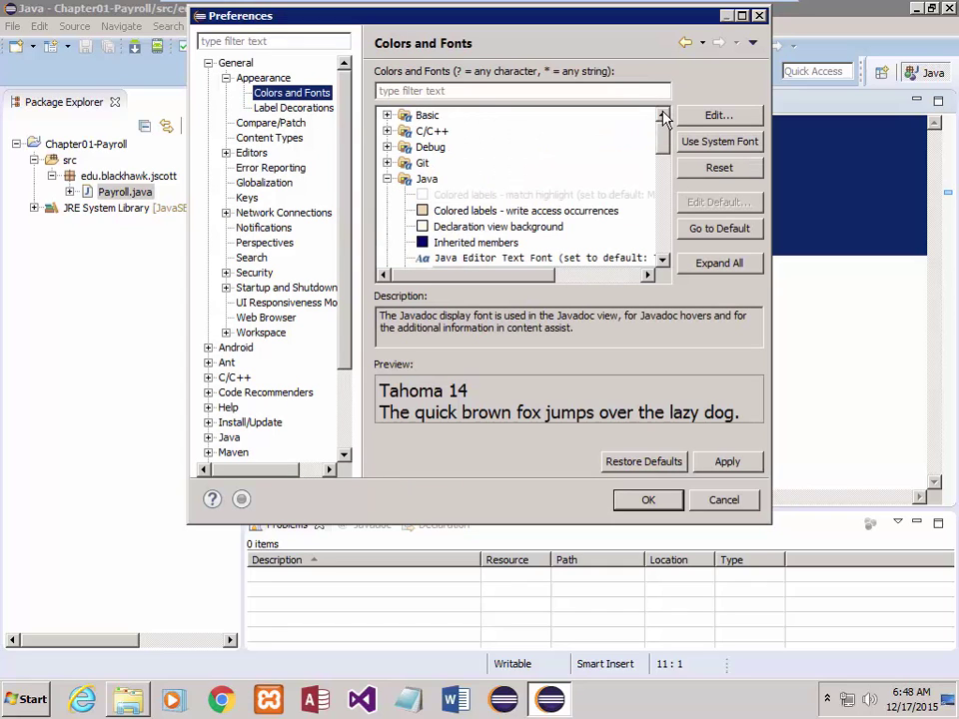
{"action": "left_click_drag", "start_coordinate": [663, 139], "coordinate": [664, 167]}
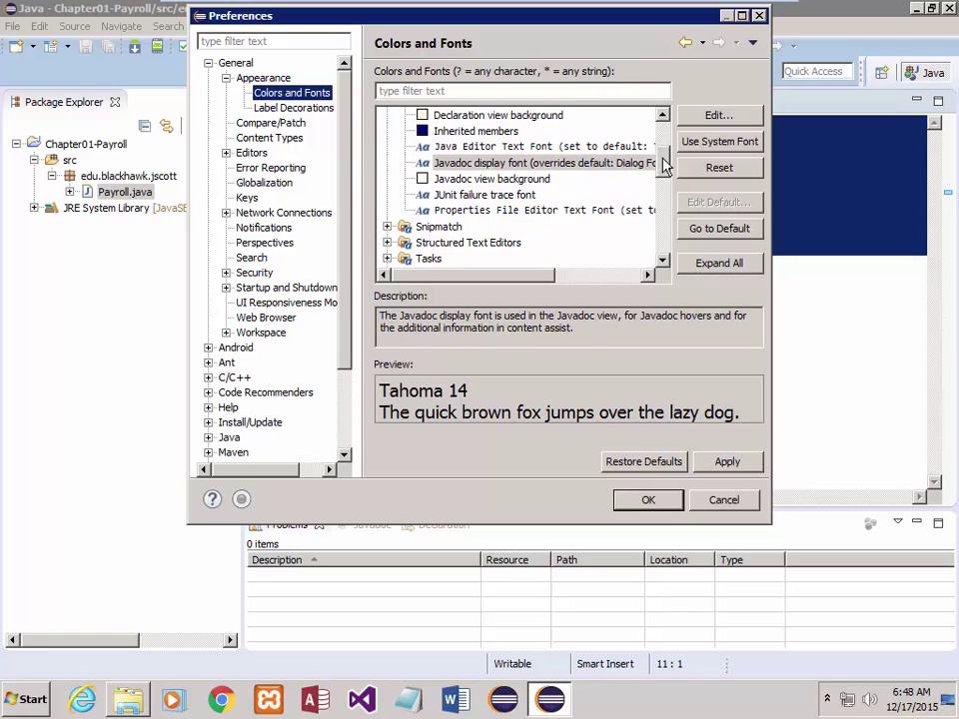
{"action": "left_click", "coordinate": [431, 168]}
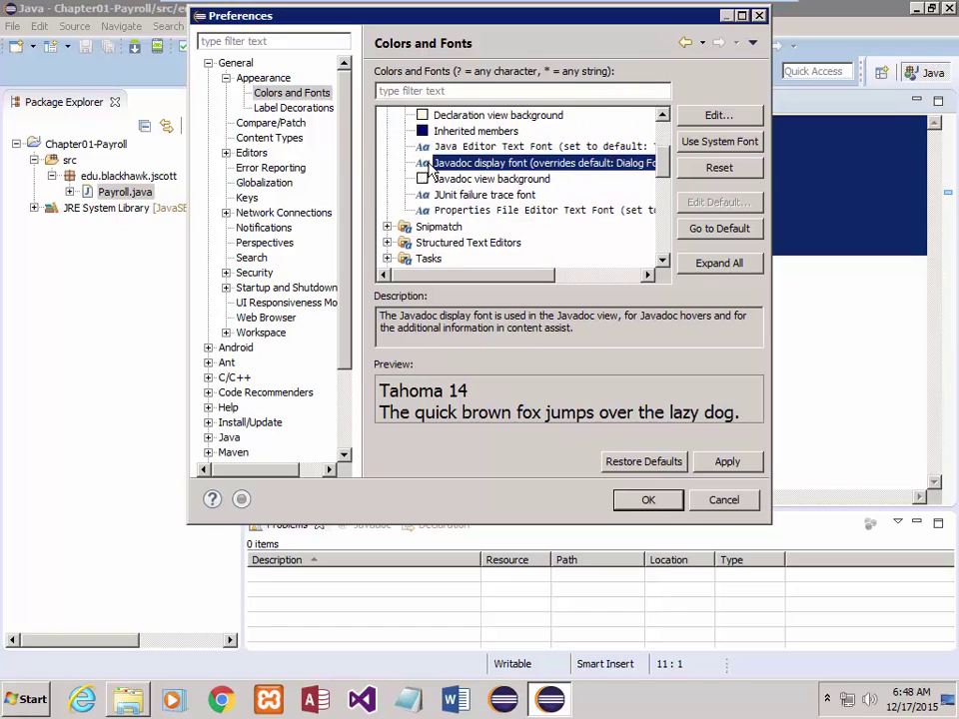
{"action": "left_click", "coordinate": [719, 118]}
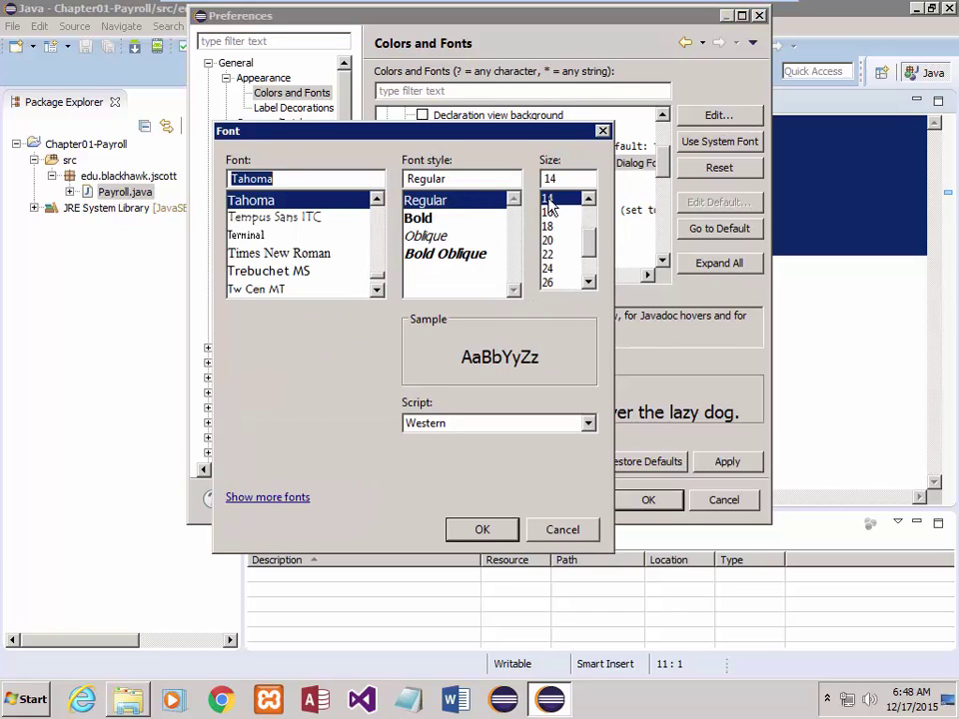
{"action": "left_click", "coordinate": [482, 529]}
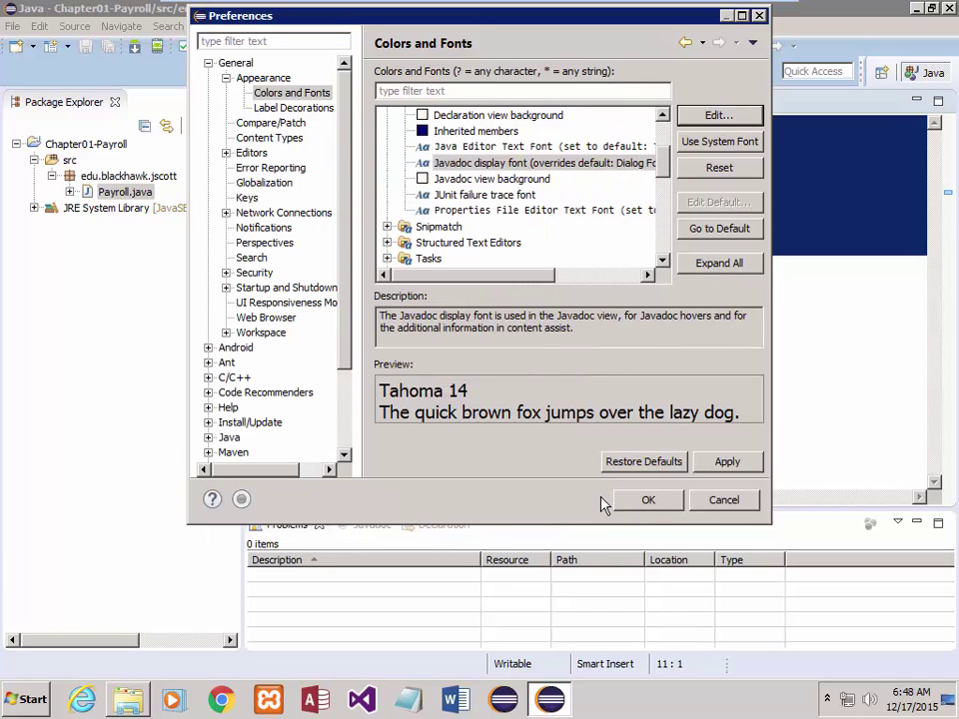
{"action": "left_click", "coordinate": [736, 463]}
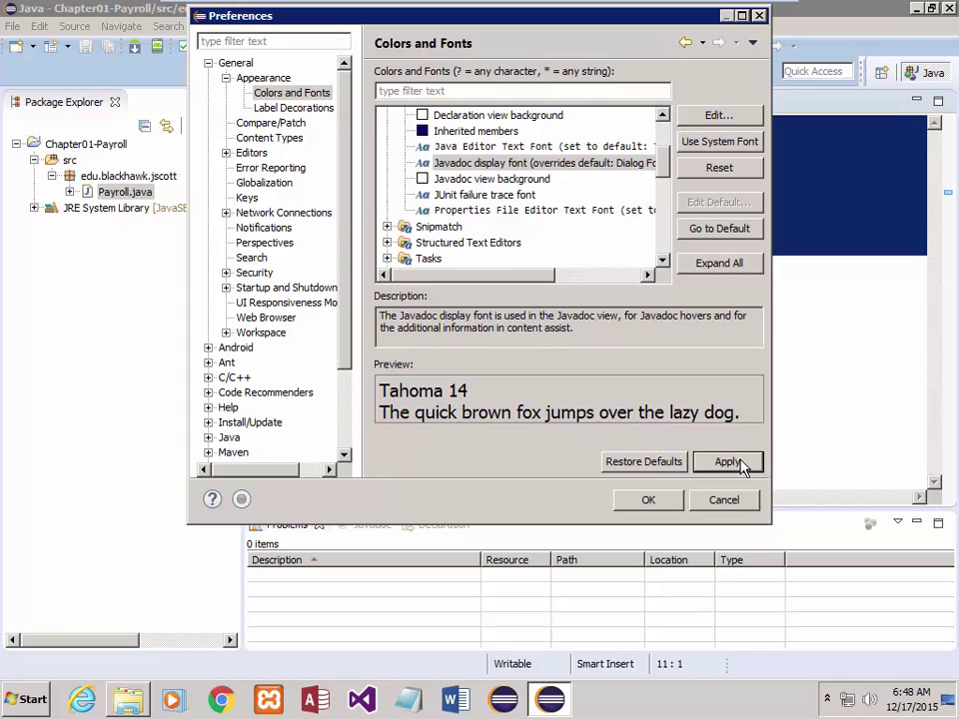
{"action": "left_click", "coordinate": [657, 505]}
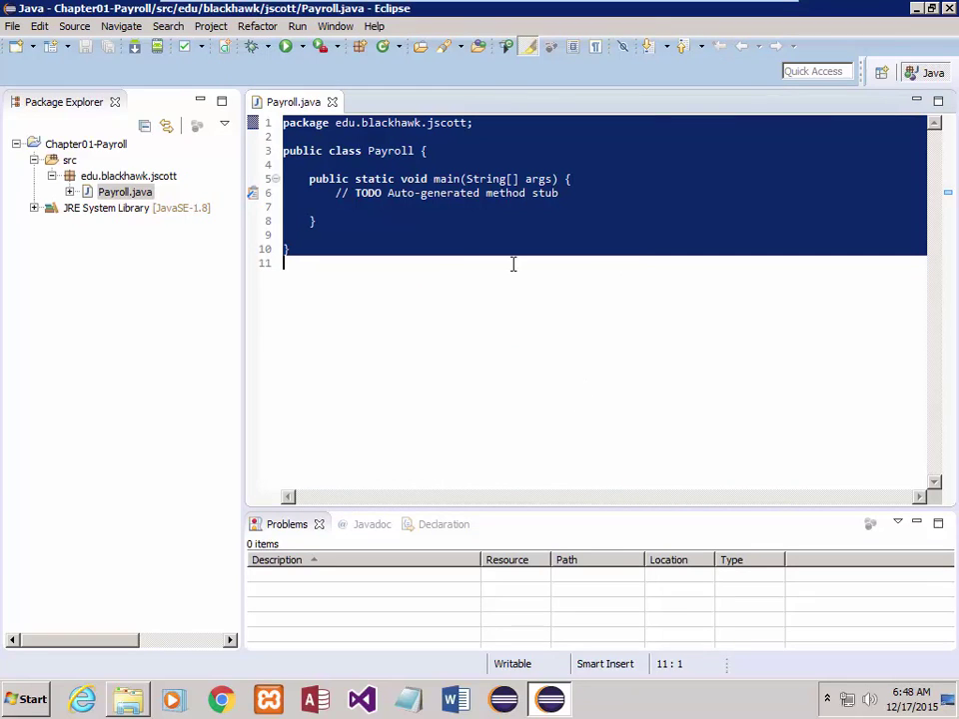
{"action": "left_click", "coordinate": [434, 285]}
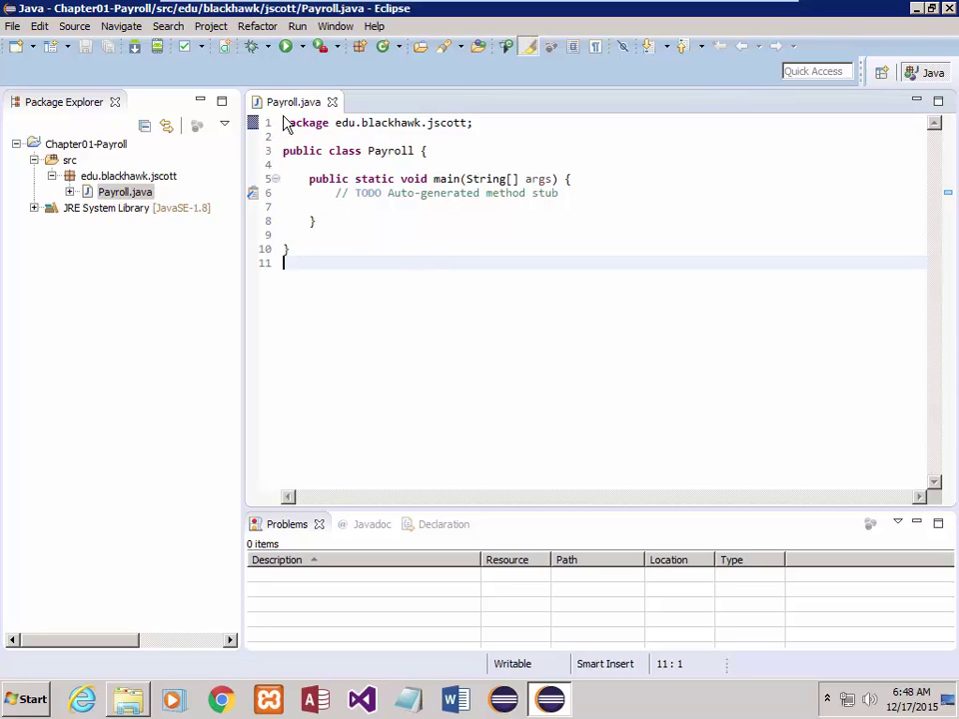
{"action": "left_click_drag", "start_coordinate": [284, 122], "coordinate": [341, 274]}
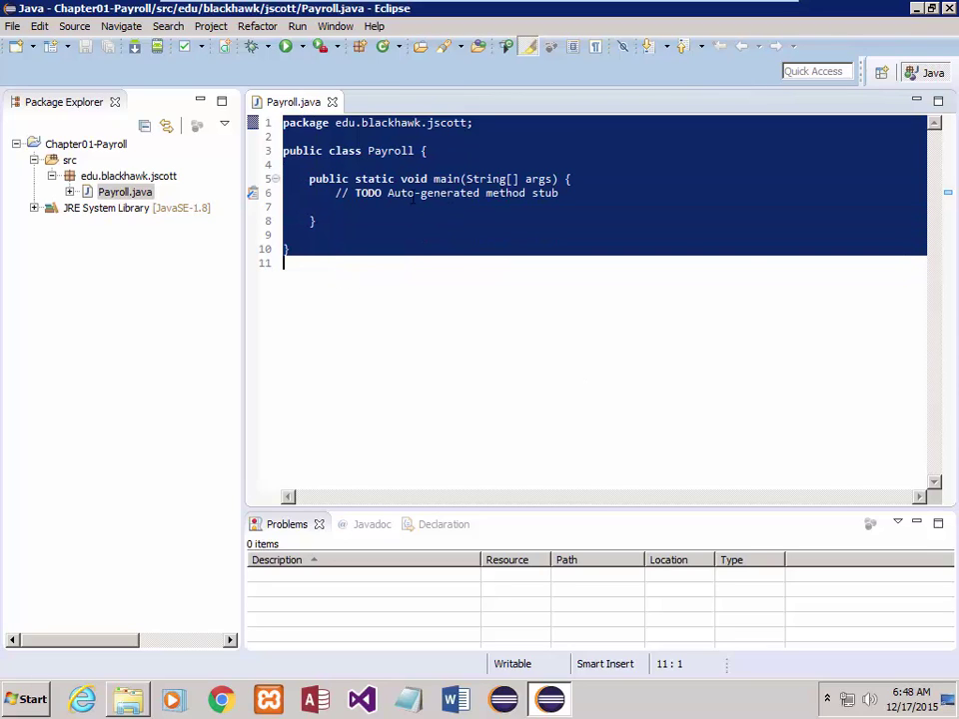
{"action": "left_click", "coordinate": [335, 26]}
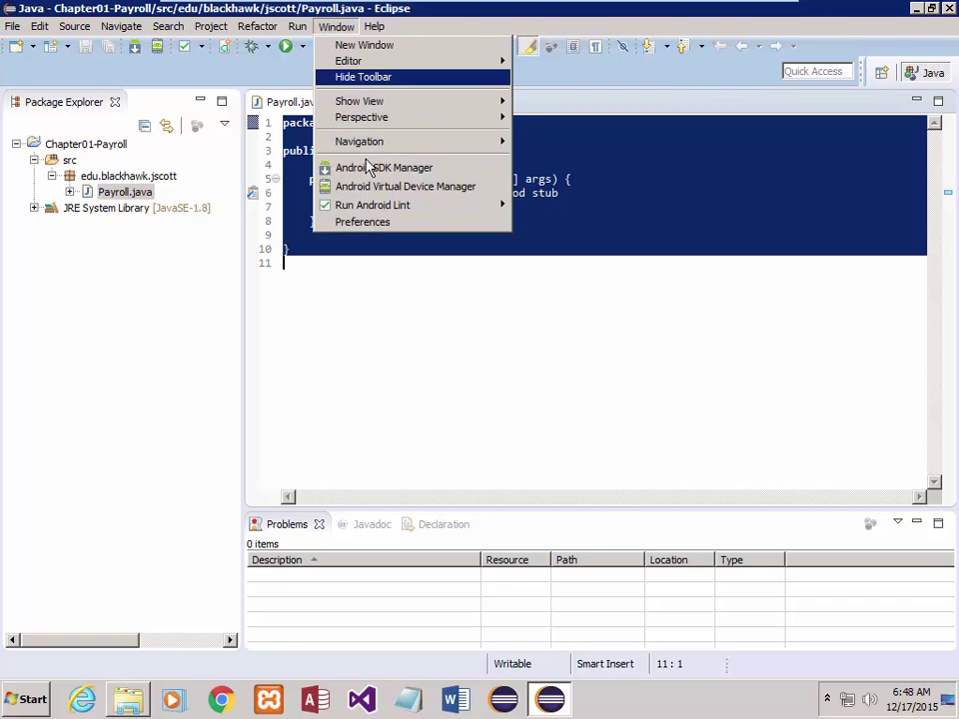
{"action": "left_click", "coordinate": [367, 223]}
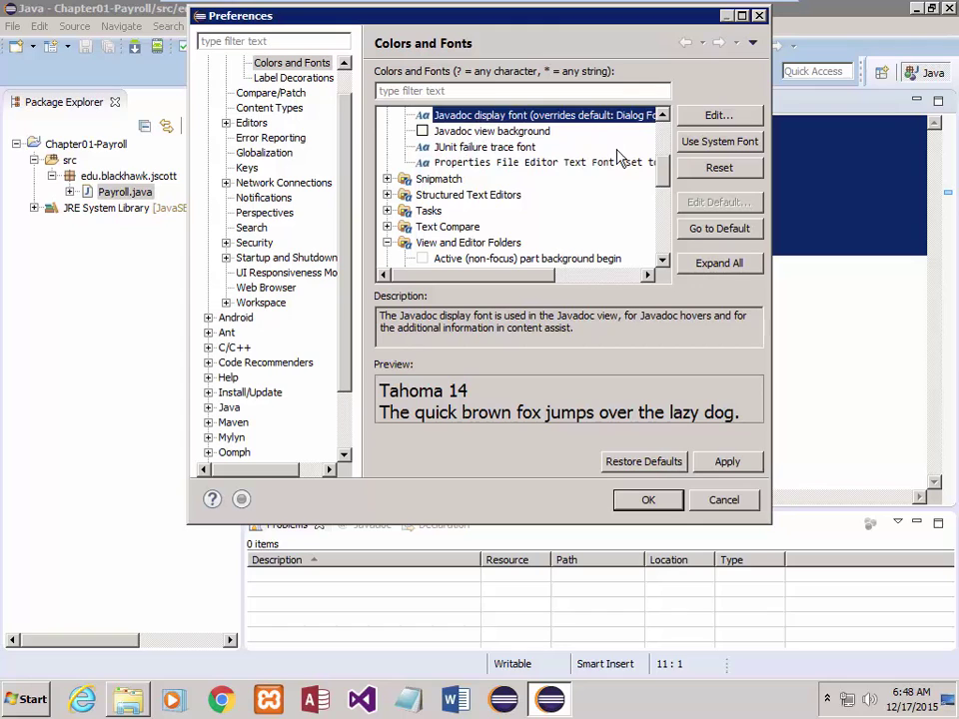
{"action": "left_click", "coordinate": [702, 266]}
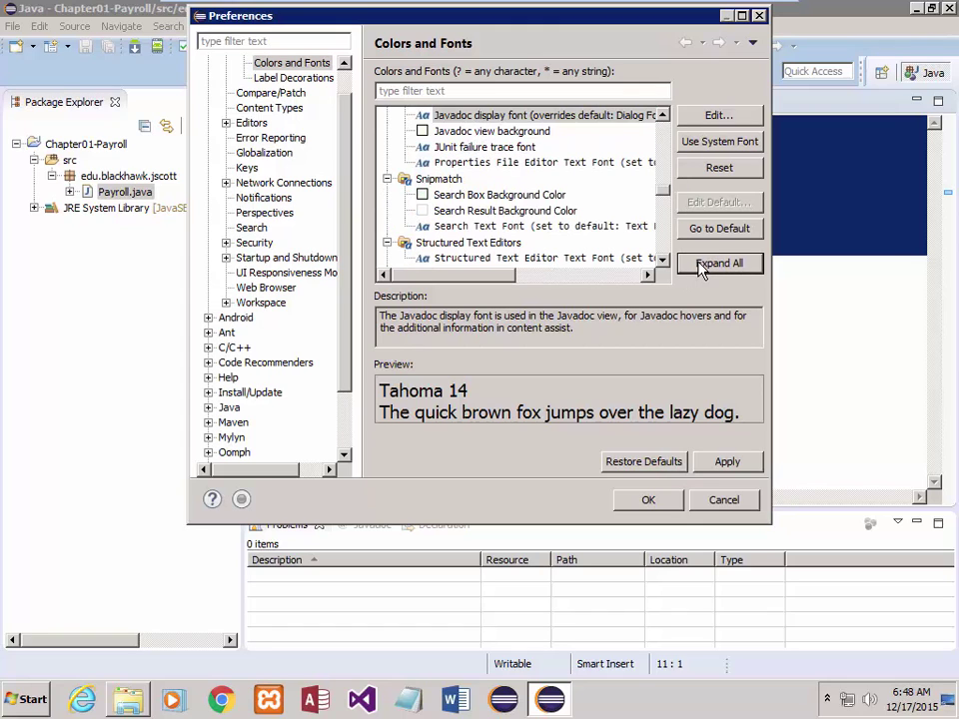
{"action": "left_click", "coordinate": [606, 203]}
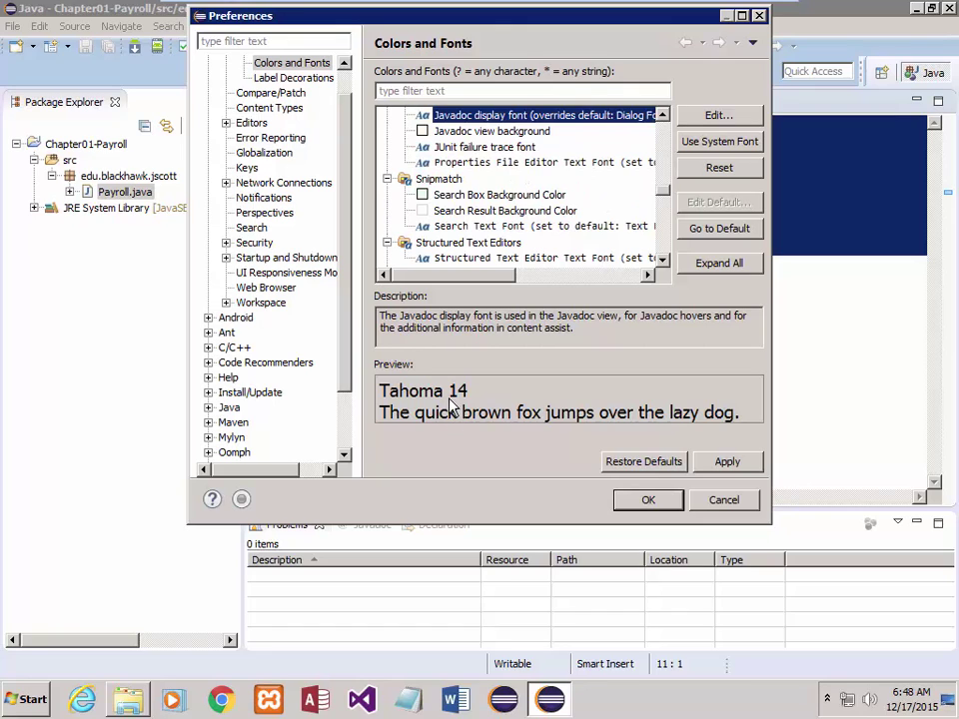
{"action": "left_click", "coordinate": [721, 464]}
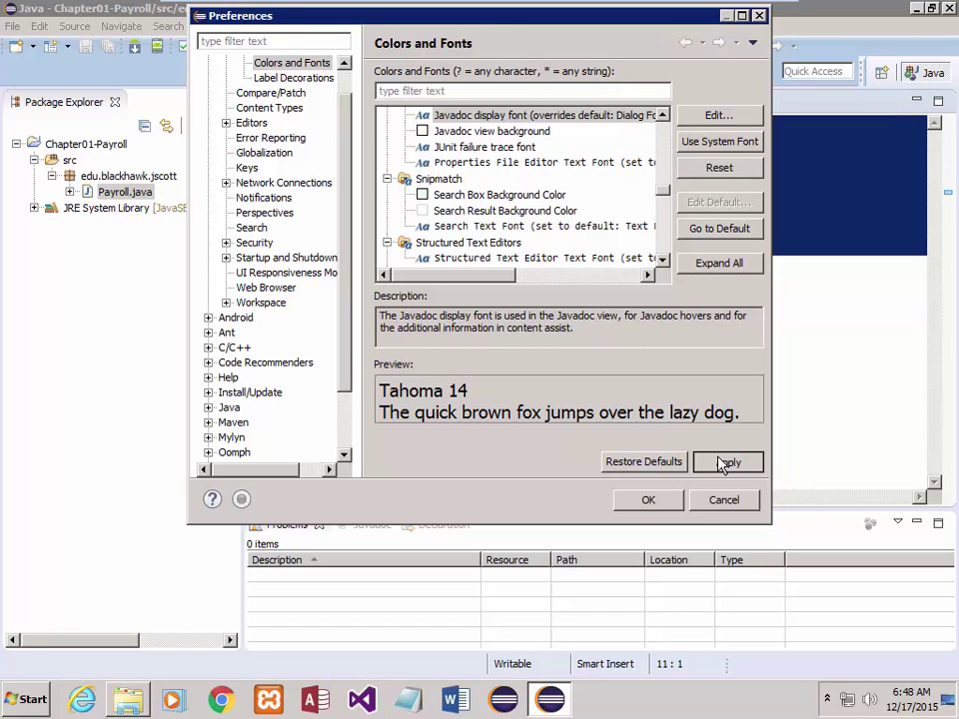
{"action": "left_click", "coordinate": [649, 499]}
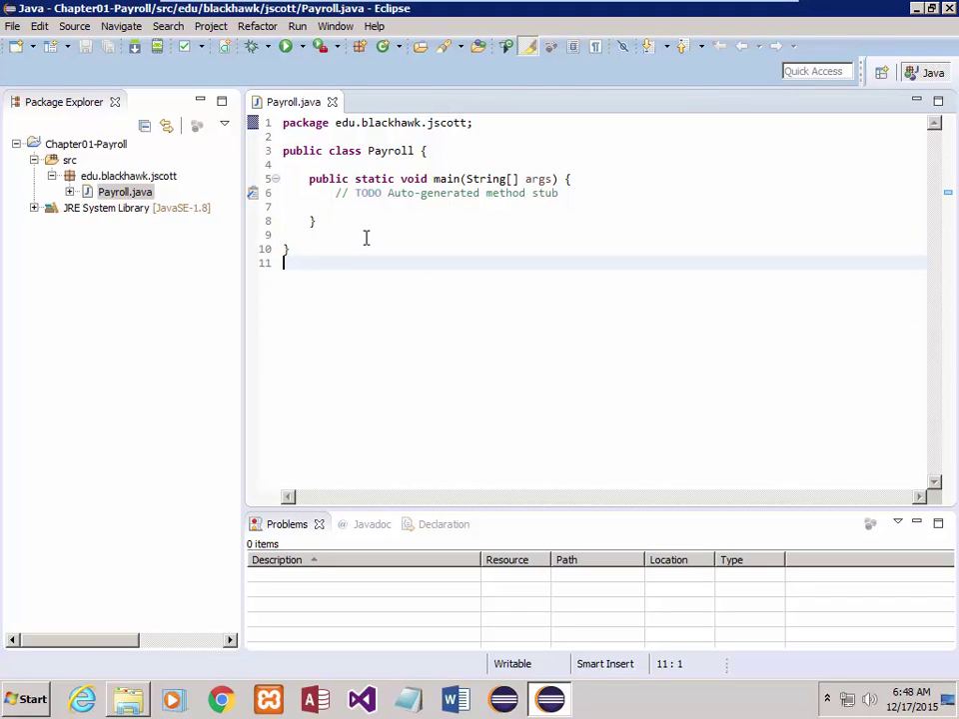
- Change the Structured Text Editor Text Font from Consolas 10 to Consolas 14
{"action": "left_click", "coordinate": [338, 28]}
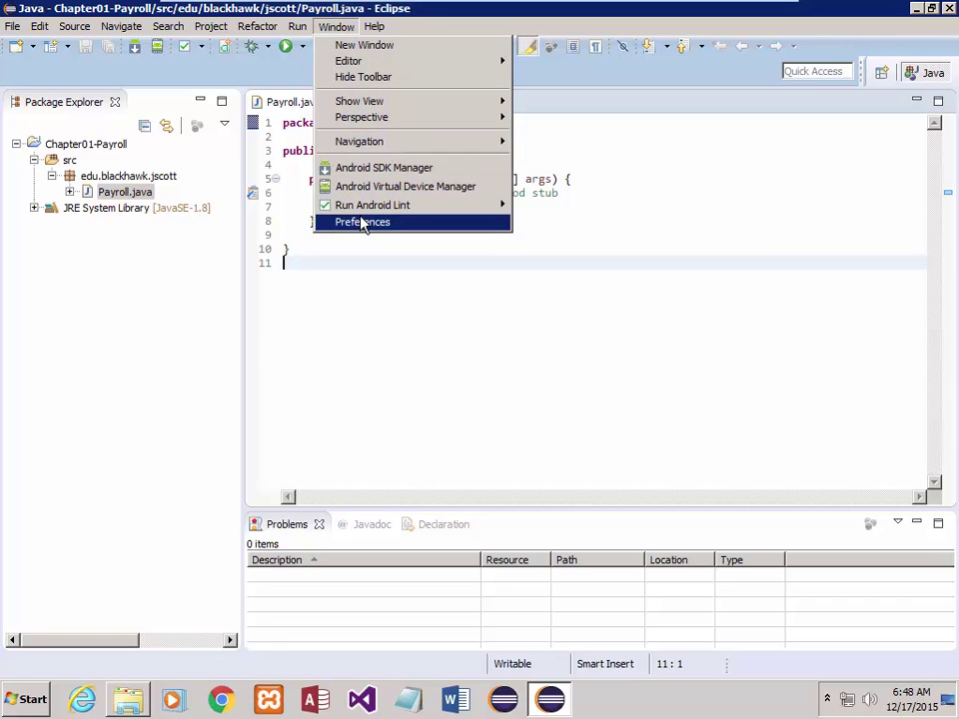
{"action": "left_click", "coordinate": [363, 221]}
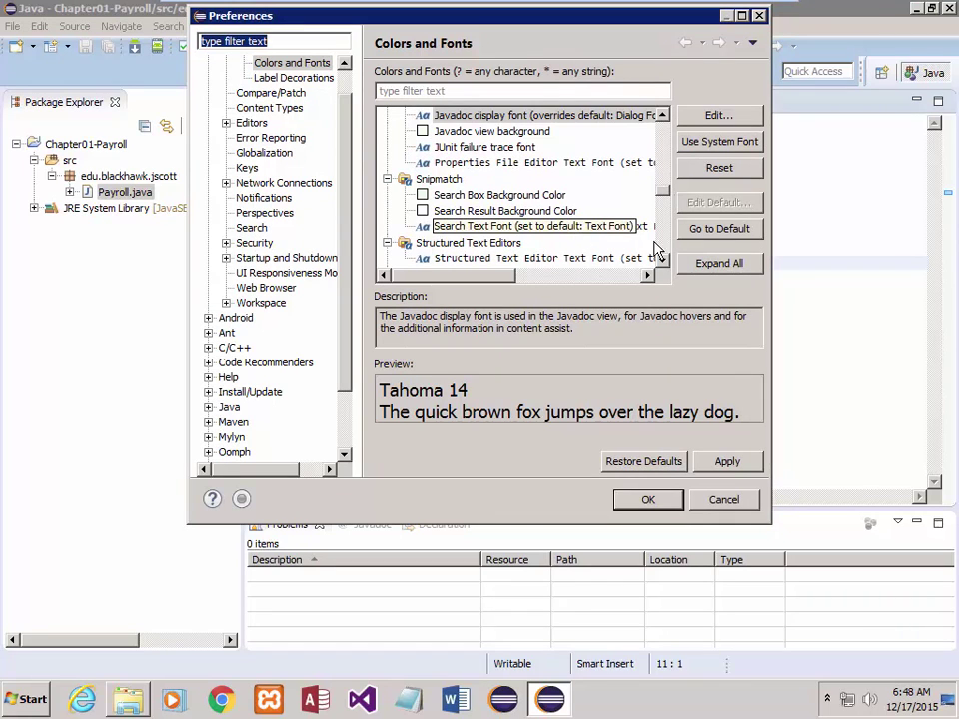
{"action": "left_click", "coordinate": [590, 259]}
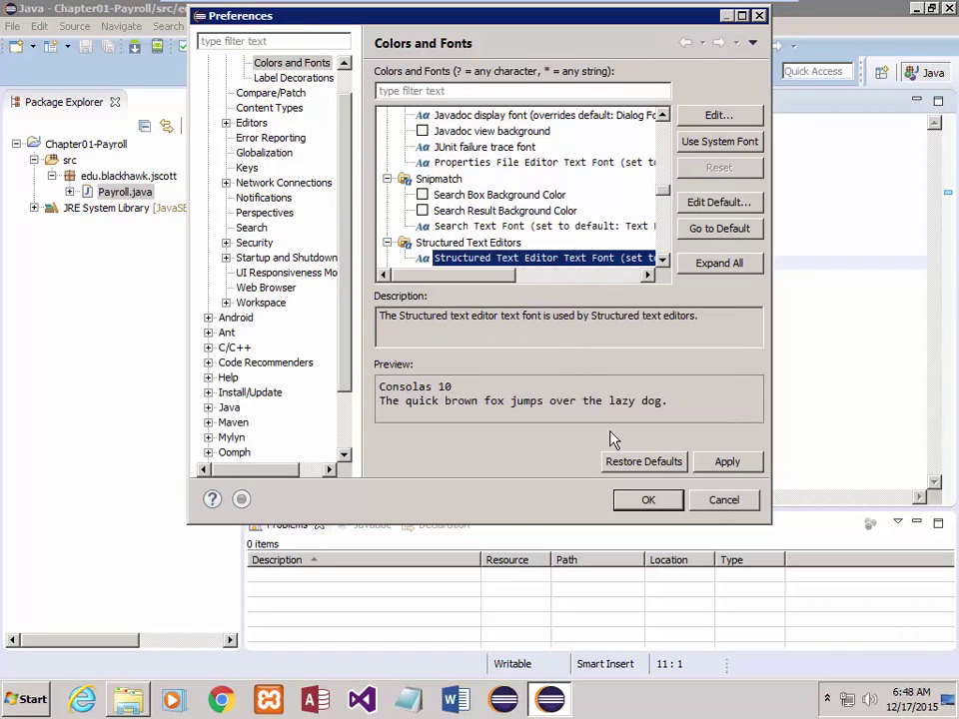
{"action": "left_click", "coordinate": [706, 121]}
{"action": "left_click", "coordinate": [549, 241]}
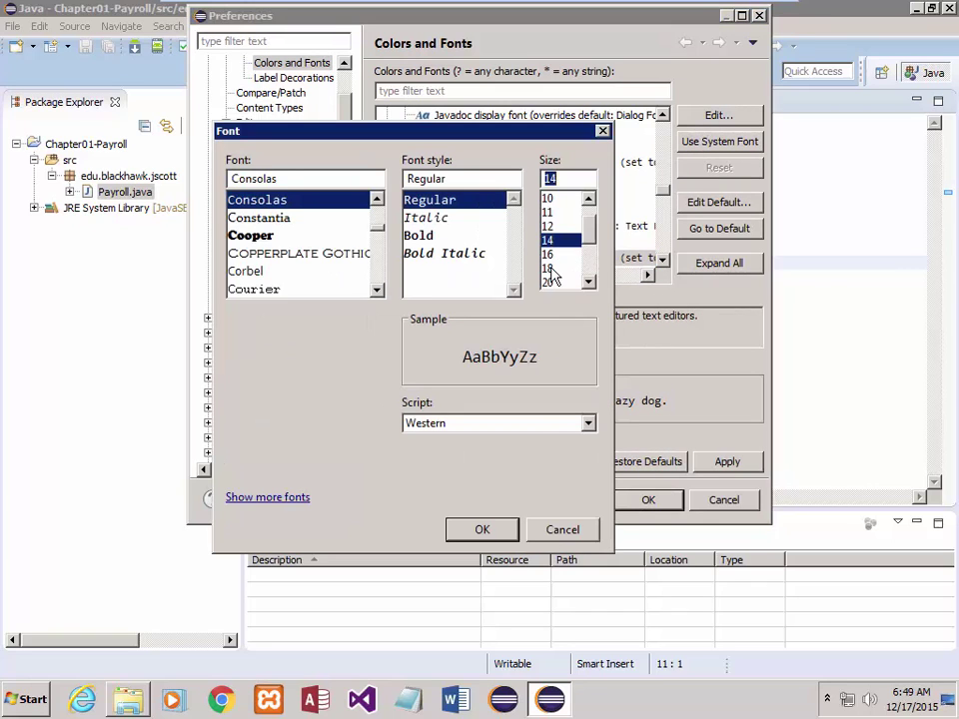
{"action": "left_click", "coordinate": [482, 529]}
{"action": "left_click", "coordinate": [646, 503]}
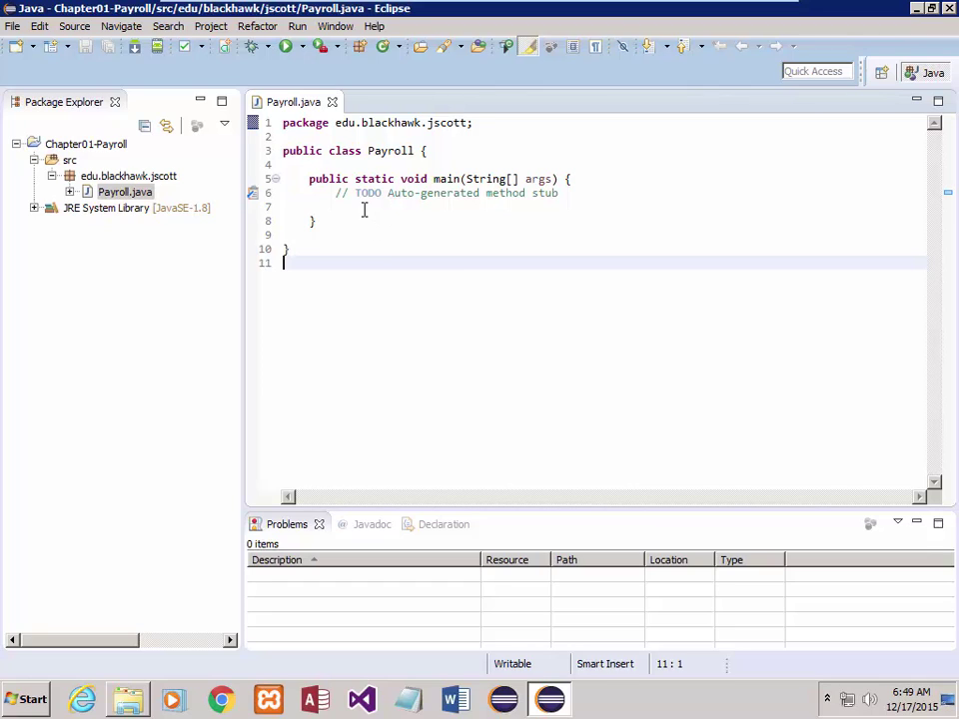
- Move the Payroll class's opening brace onto its own line
{"action": "left_click_drag", "start_coordinate": [282, 126], "coordinate": [483, 127]}
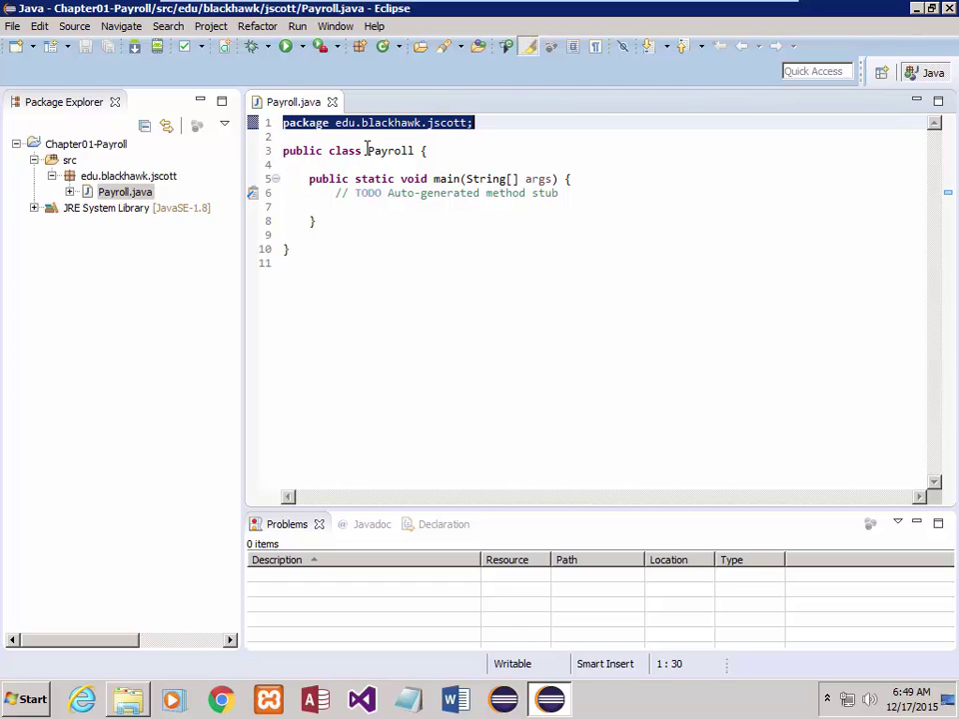
{"action": "left_click_drag", "start_coordinate": [366, 150], "coordinate": [424, 147]}
{"action": "left_click", "coordinate": [417, 152]}
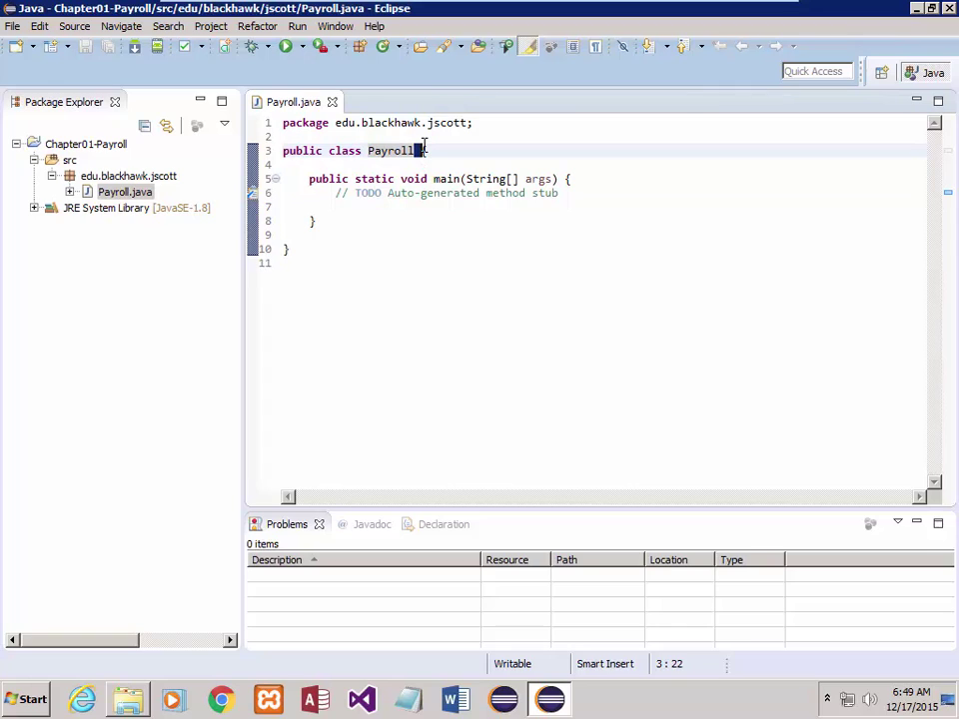
{"action": "key", "text": "Return"}
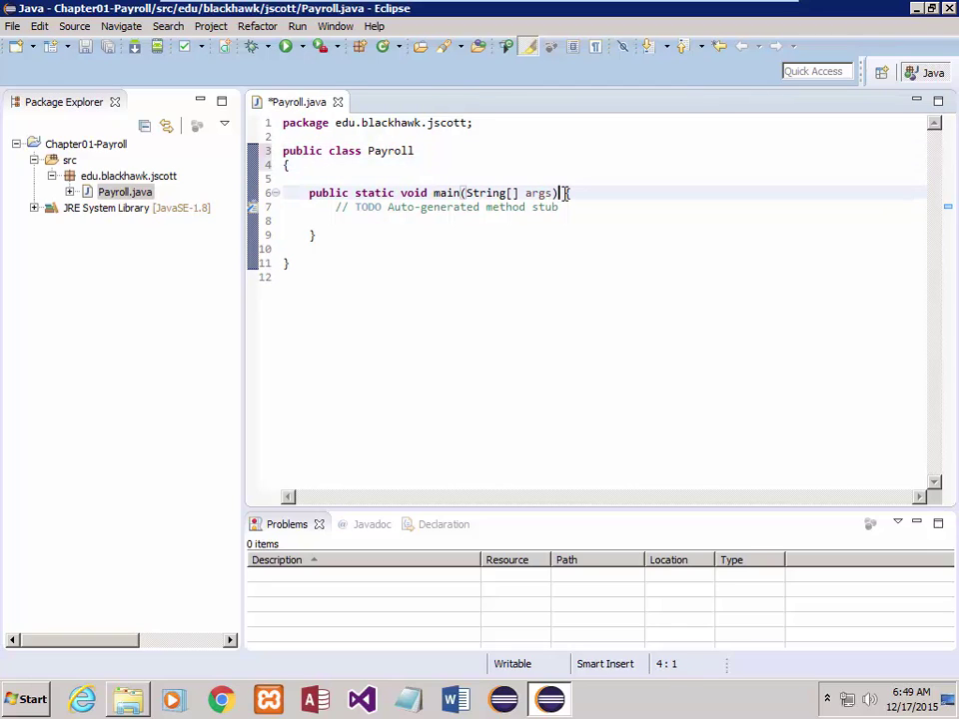
- Put main()'s brace on its own indented line, remove the blank line above main(), and select the TODO comment
{"action": "left_click", "coordinate": [563, 193]}
{"action": "key", "text": "Return"}
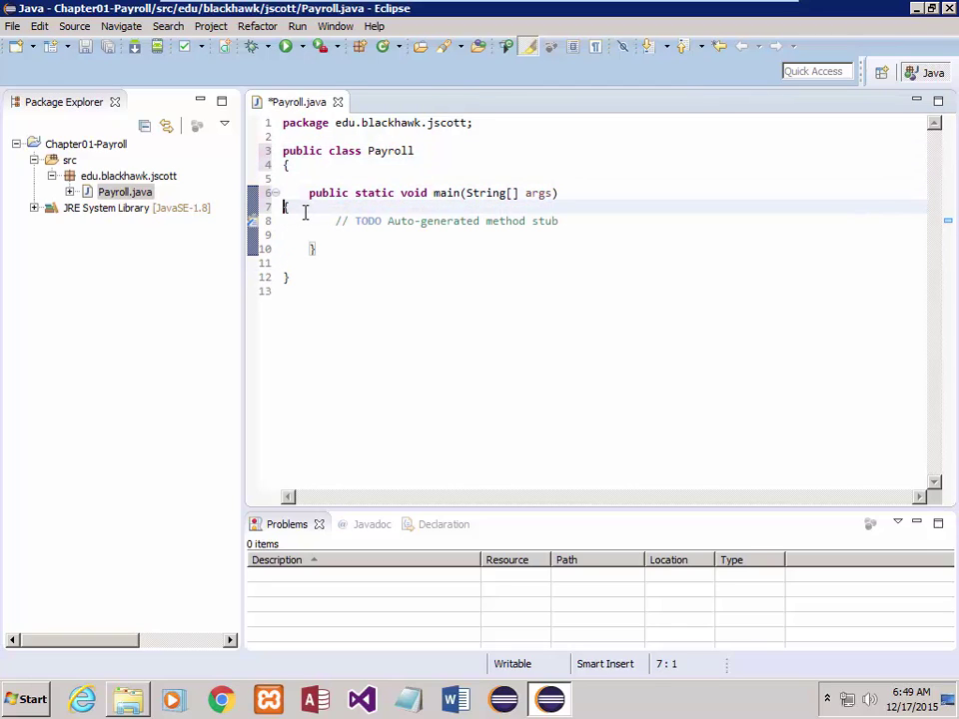
{"action": "key", "text": "Tab"}
{"action": "left_click", "coordinate": [287, 179]}
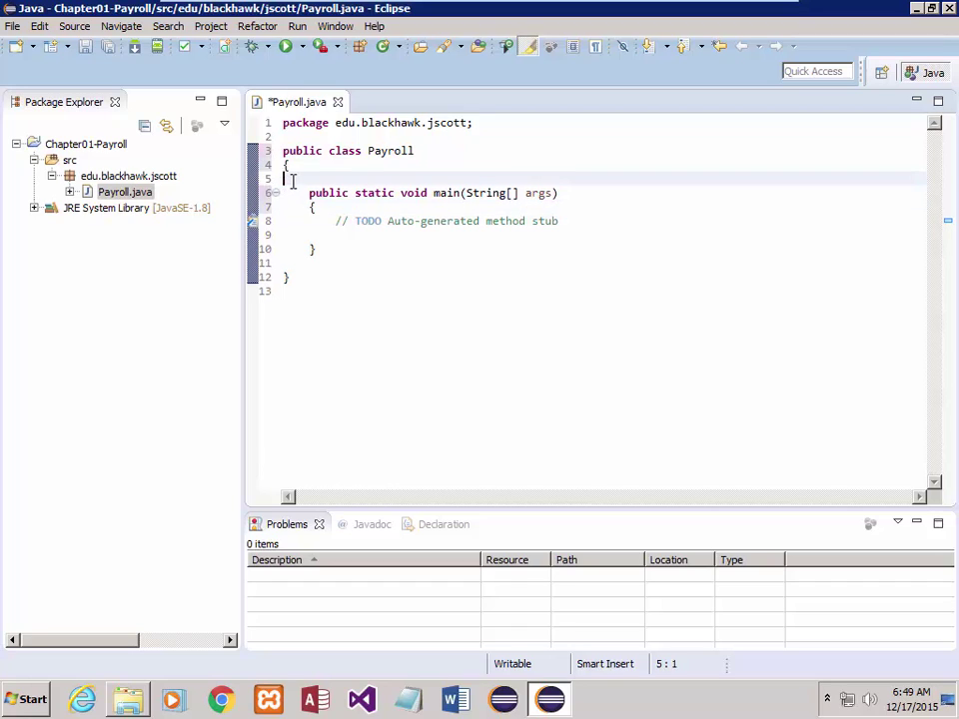
{"action": "key", "text": "BackSpace"}
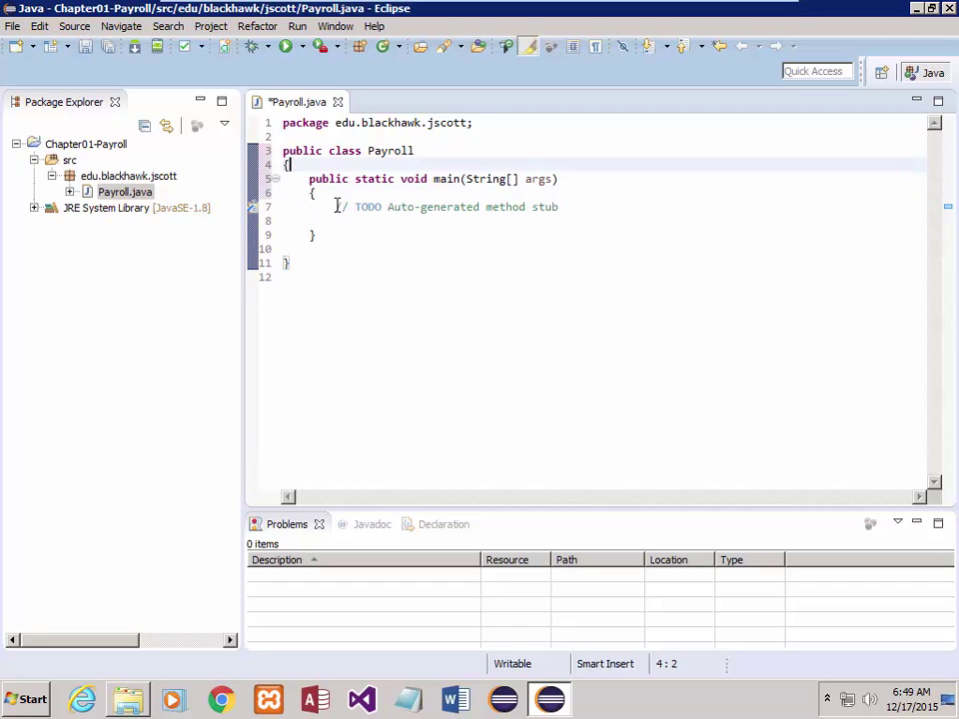
{"action": "left_click_drag", "start_coordinate": [336, 206], "coordinate": [379, 218]}
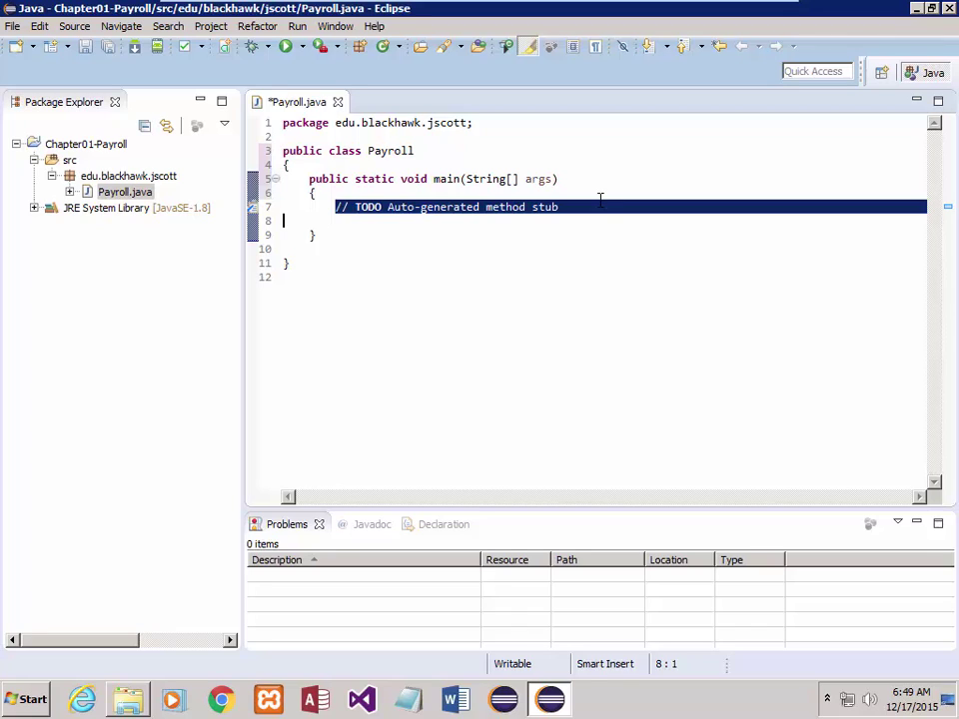
- Replace the TODO with a String firstName assigned a first-name literal, then begin a String lastName line
{"action": "type", "text": "St"}
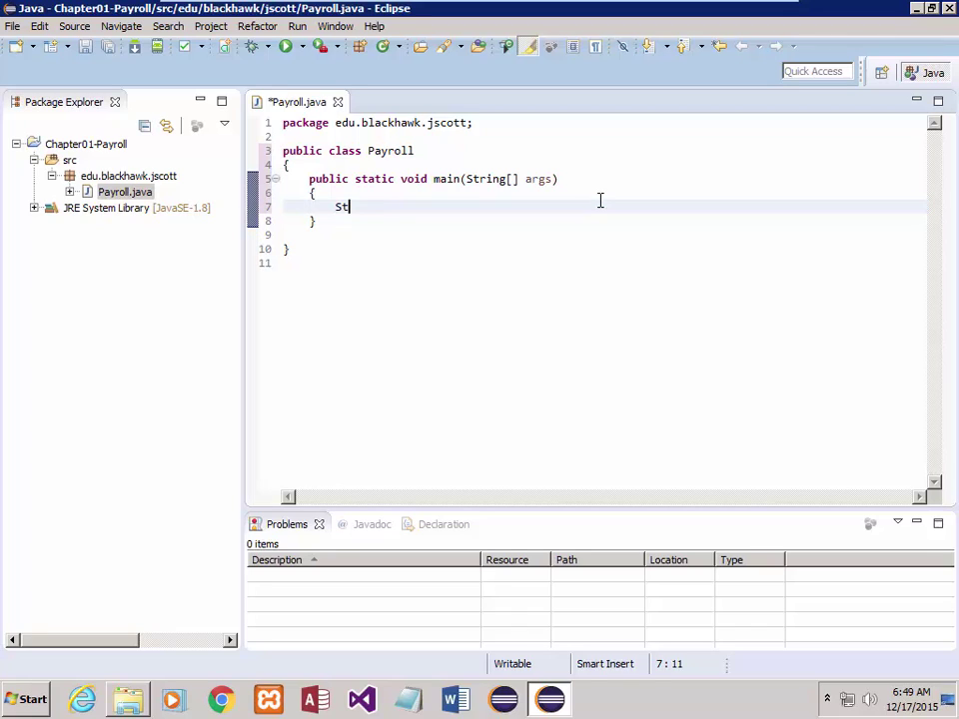
{"action": "type", "text": "ring firstNam"}
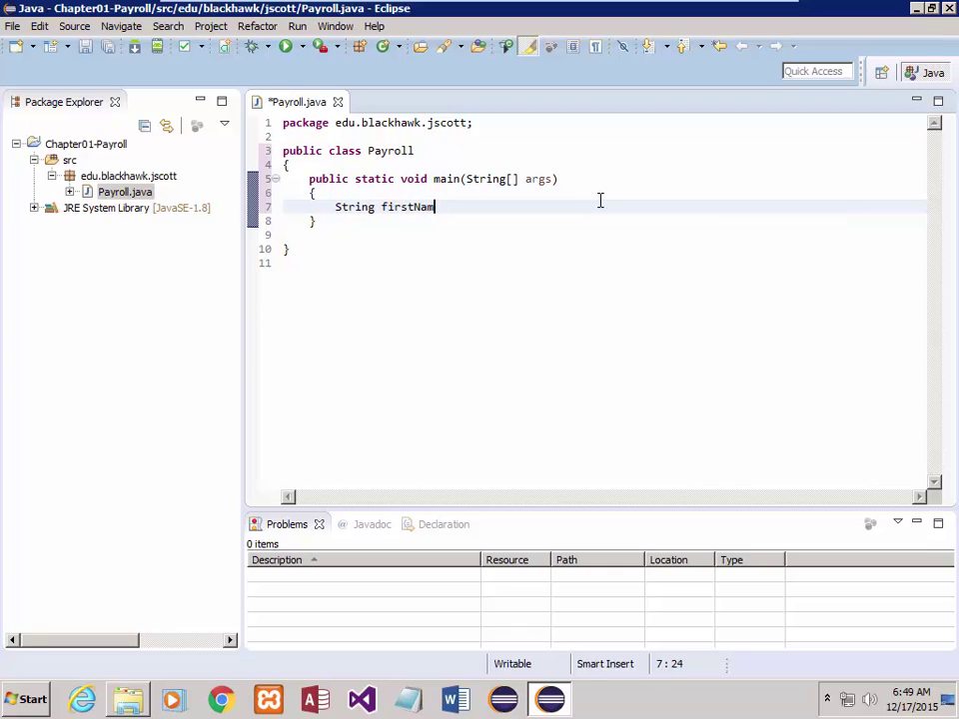
{"action": "type", "text": "e = \"Jeff\";"}
{"action": "key", "text": "Return"}
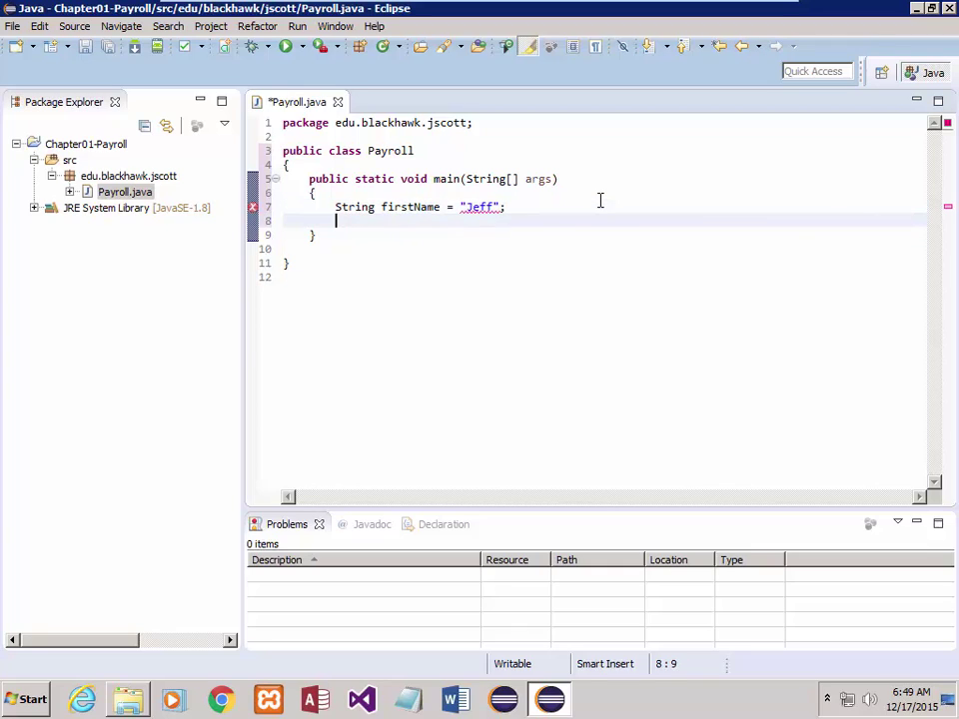
{"action": "type", "text": "String lastn"}
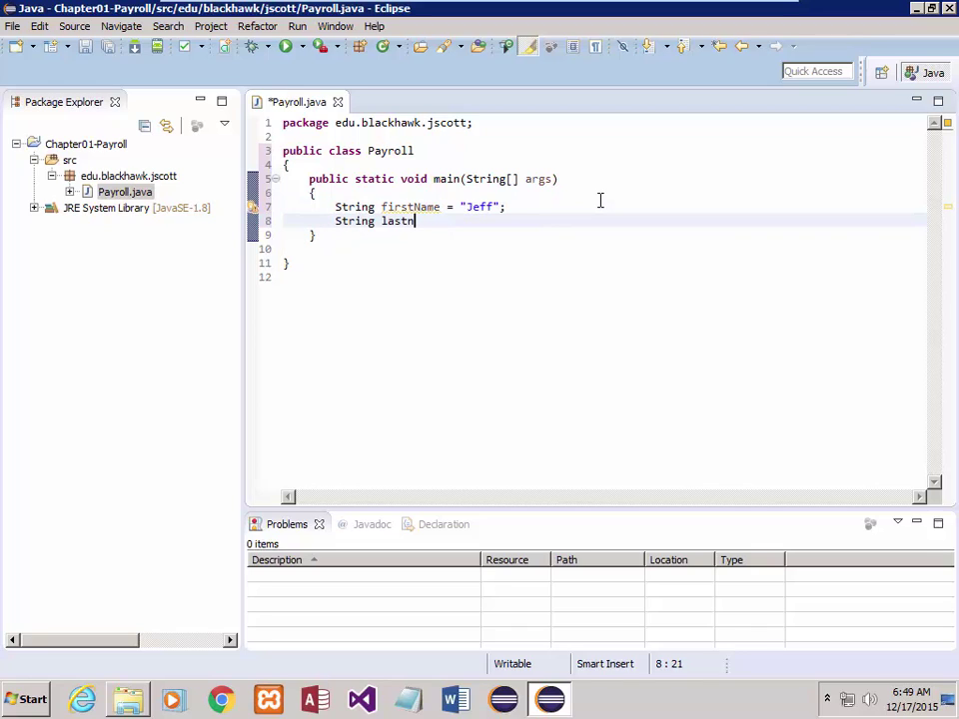